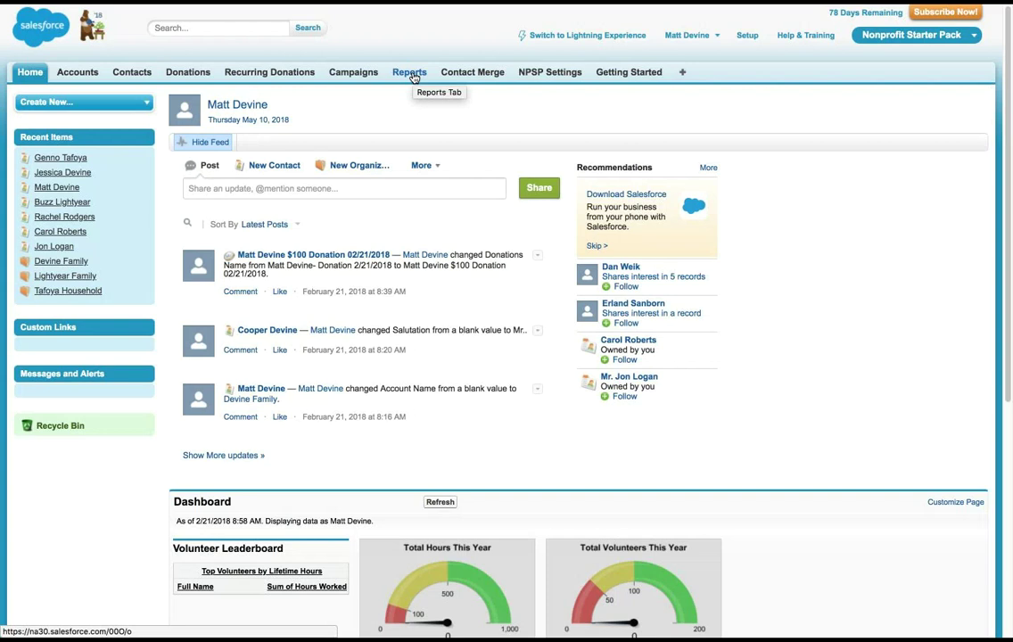
Step: View the Accounts home page and the Contacts home page
left_click(91, 75)
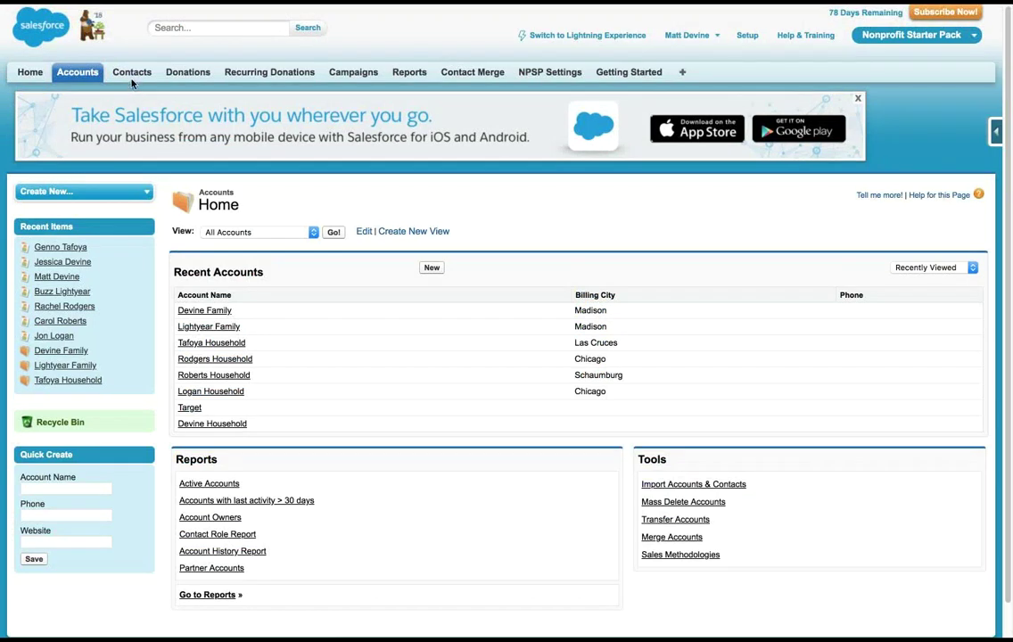
left_click(131, 75)
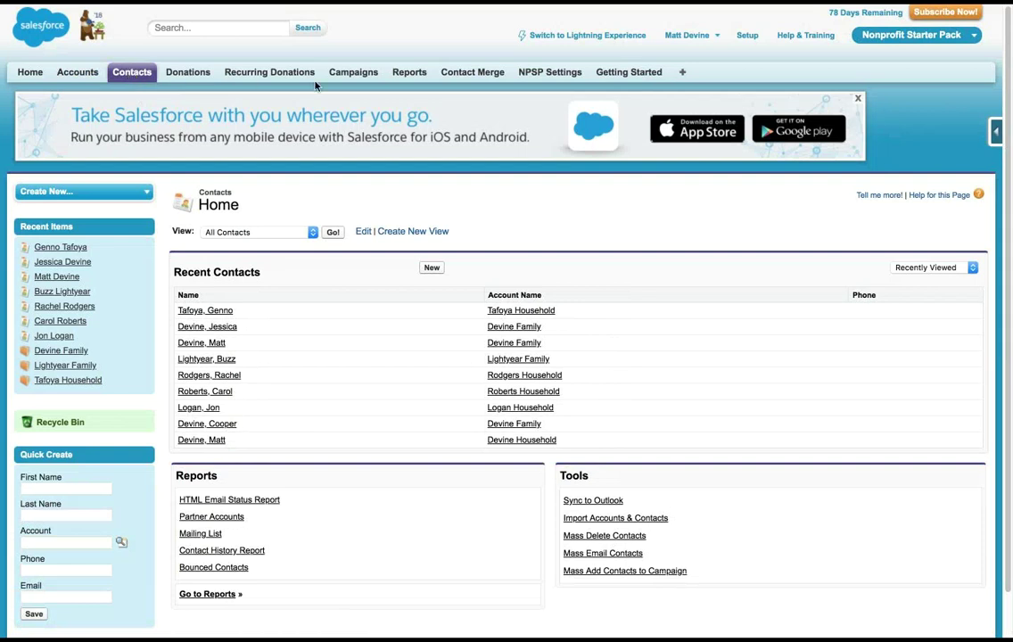
Step: View the Volunteers Dashboard from the reports and dashboards list, and return to that list
left_click(410, 75)
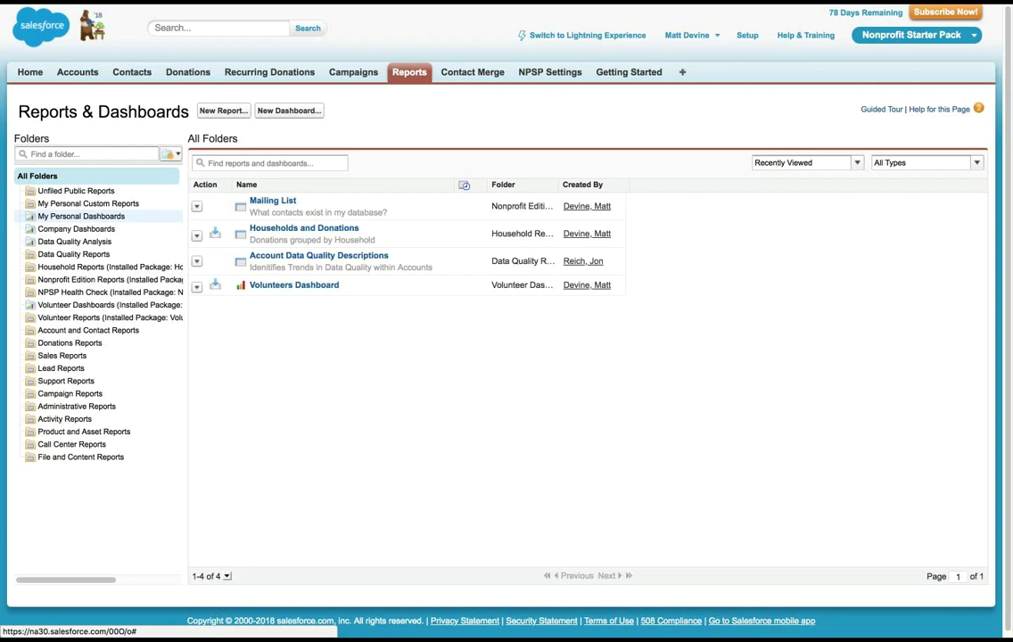
left_click(287, 286)
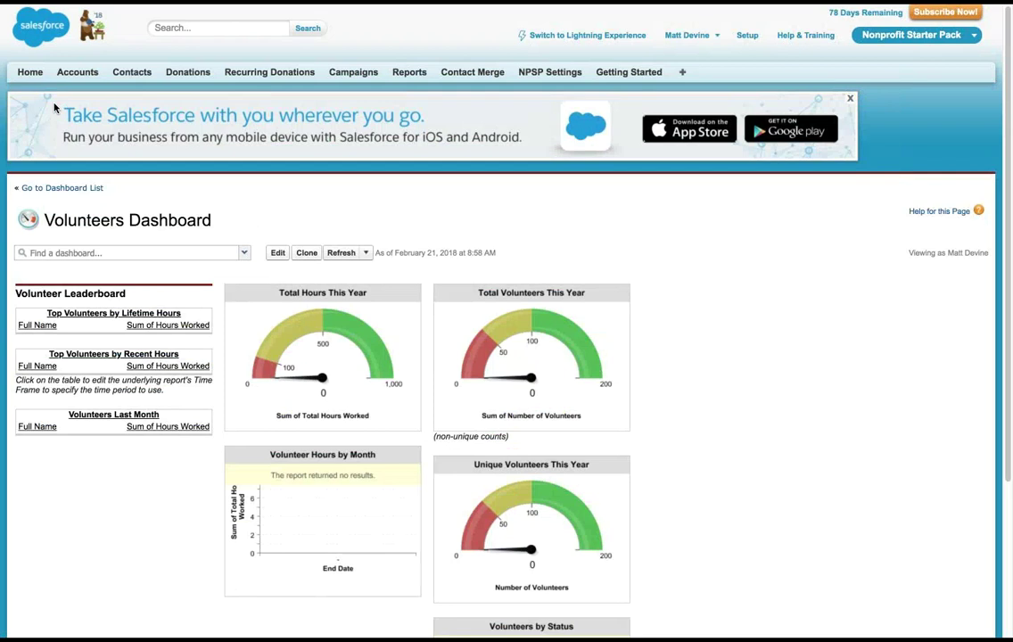
left_click(413, 77)
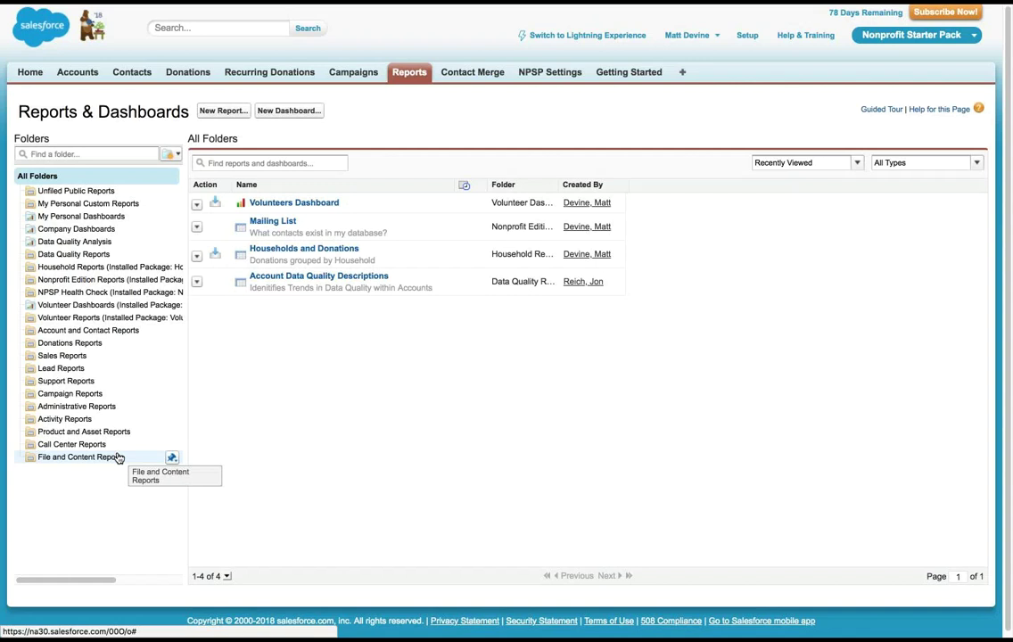
Step: Search the report folders for "Data" and clear the folder search
left_click(115, 156)
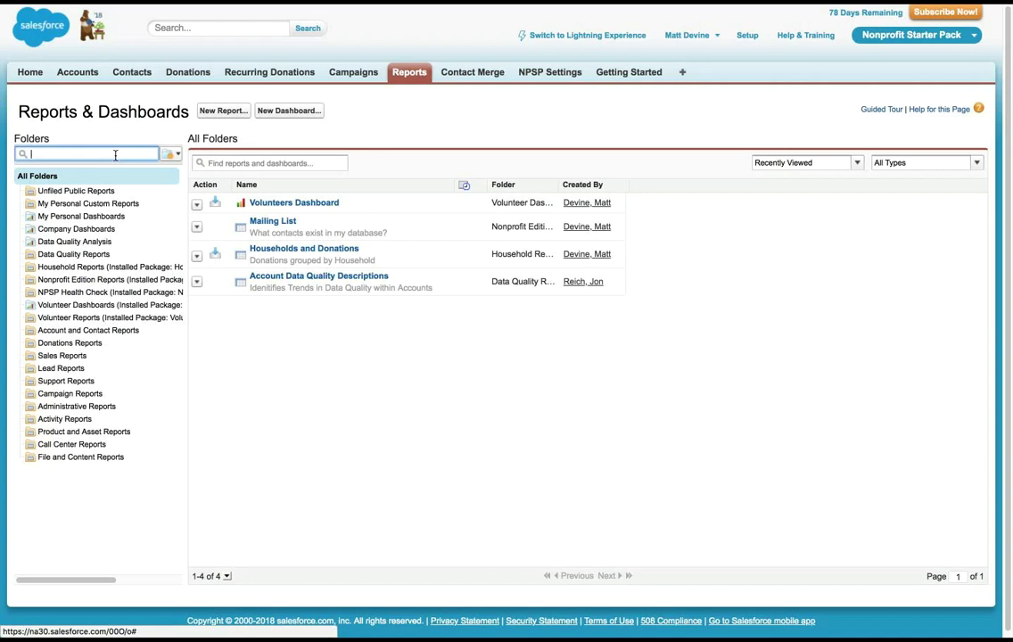
type("Data")
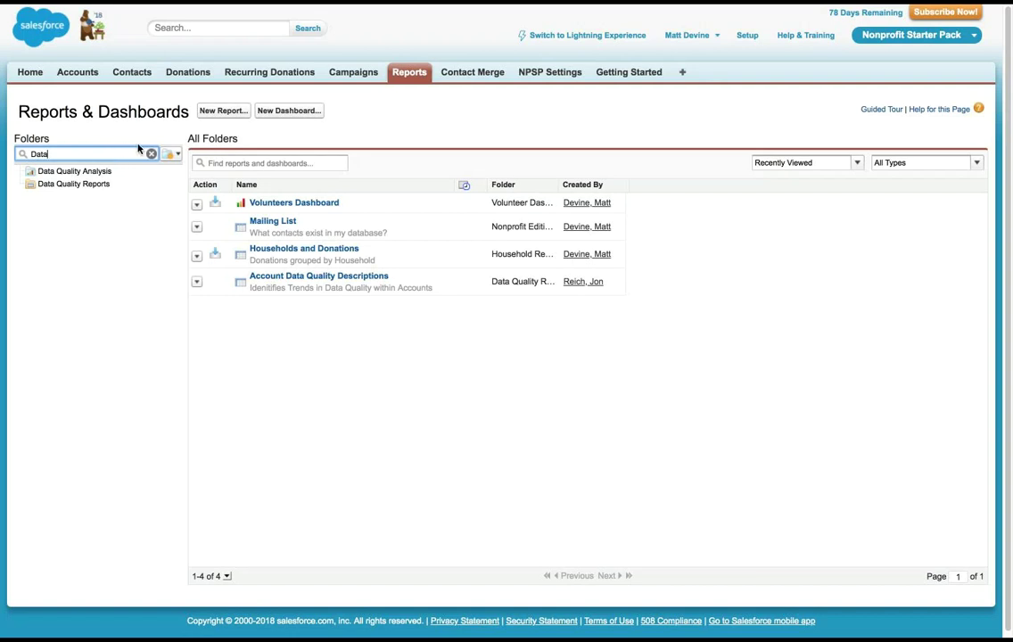
left_click(152, 154)
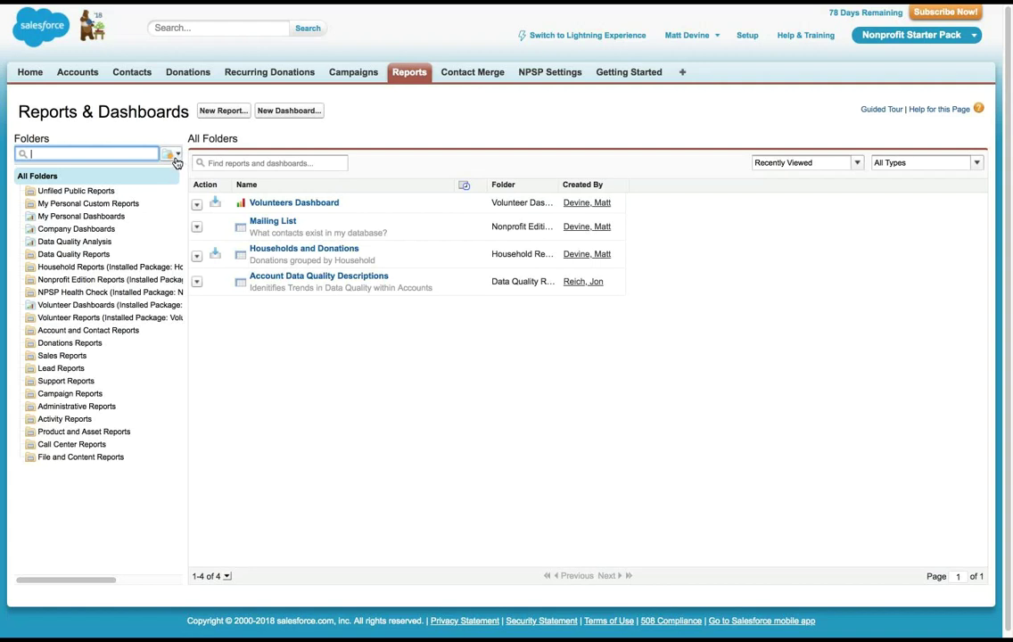
Step: Create a new report folder labelled Sample with its unique name filled in, and save it
left_click(177, 157)
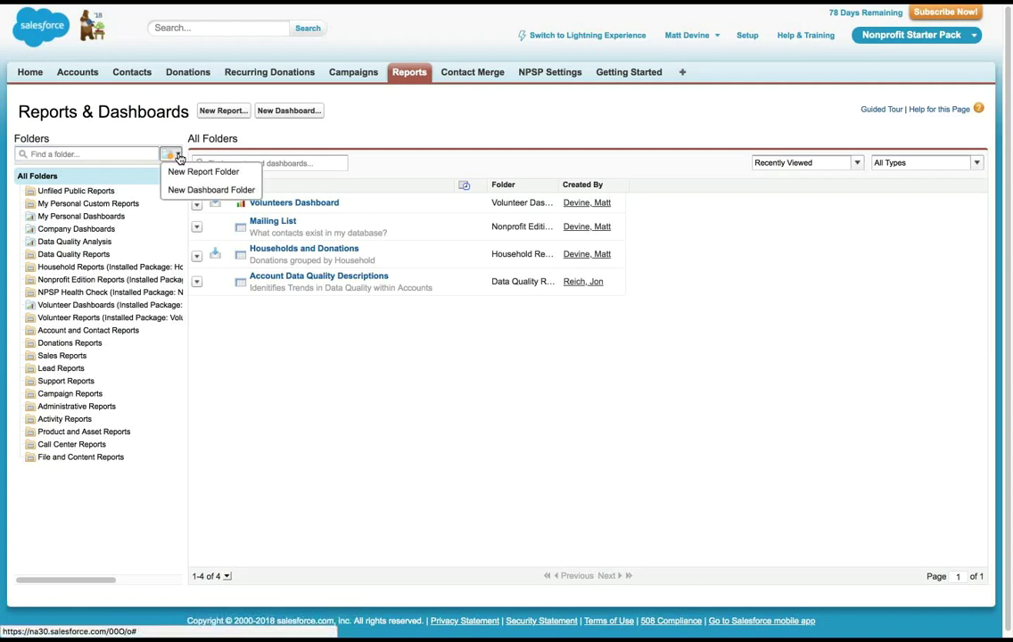
left_click(198, 172)
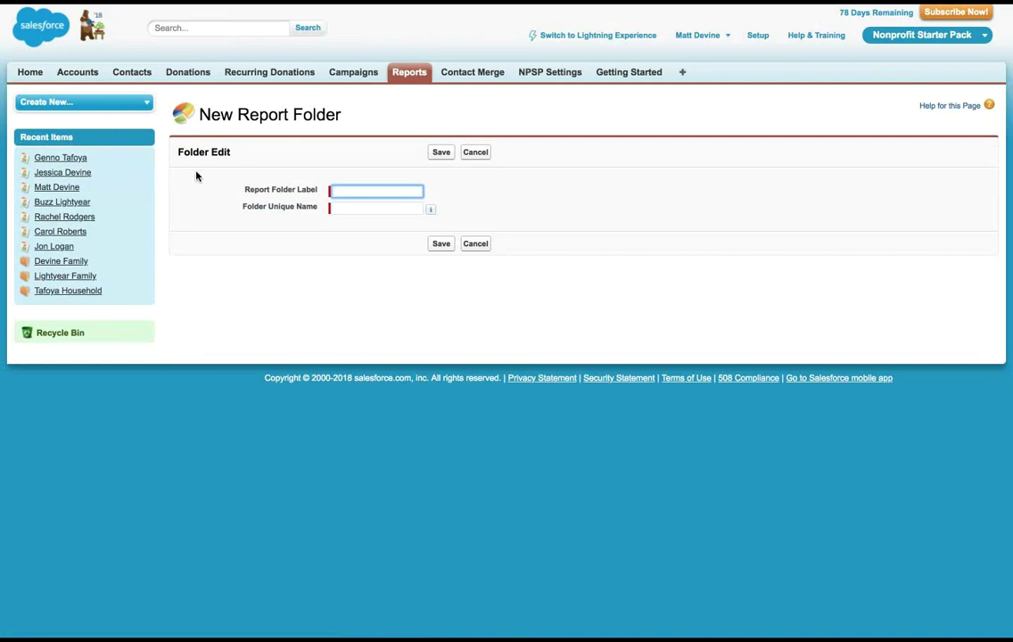
type("Sample")
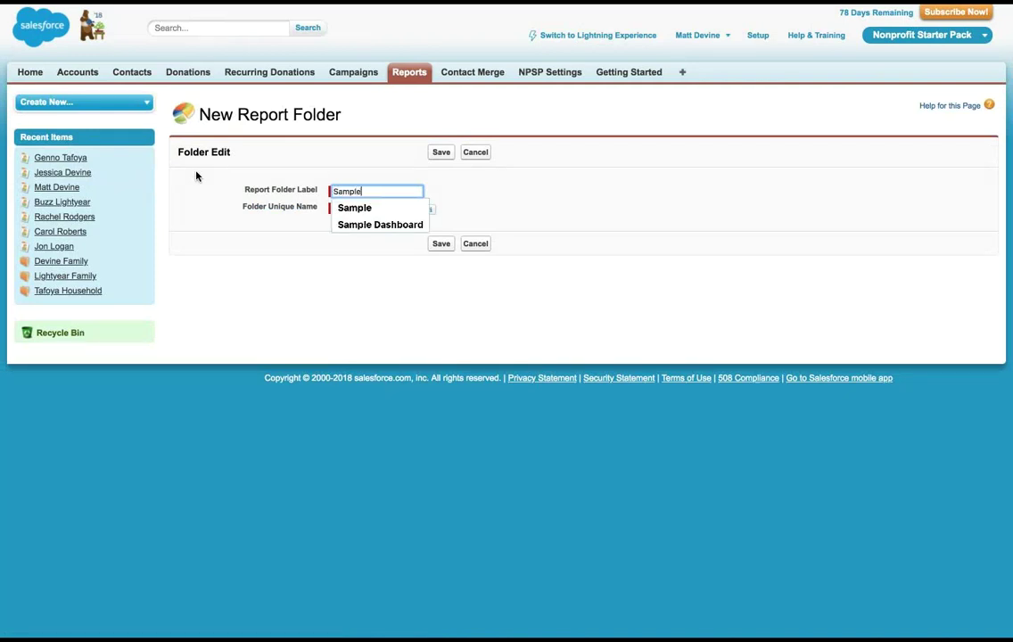
key("Tab")
left_click(438, 153)
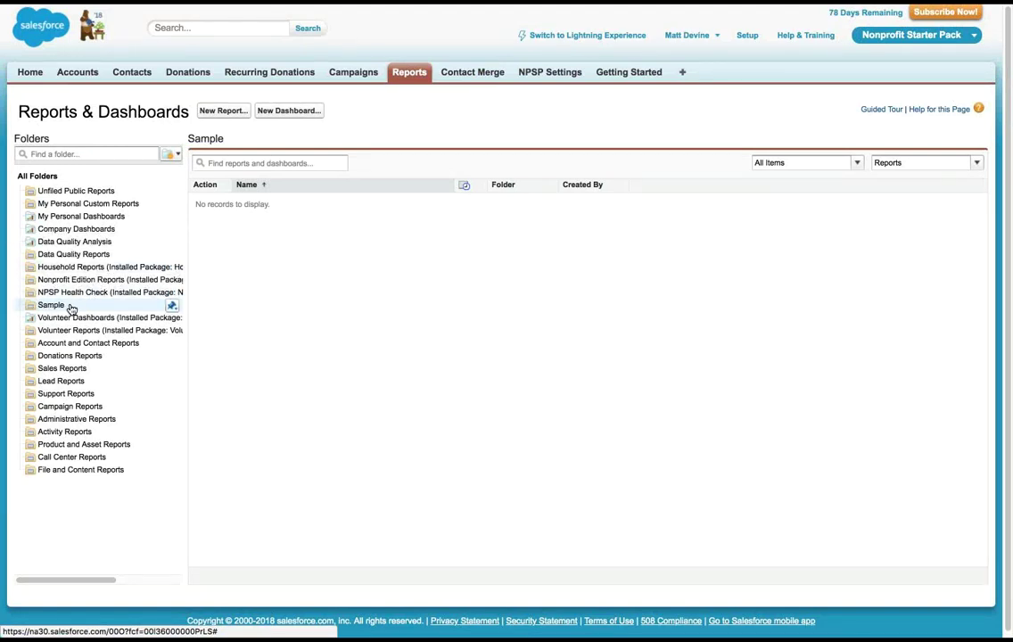
Step: Show all folders, widen the folder pane to read the long folder names, and narrow it back
left_click(93, 175)
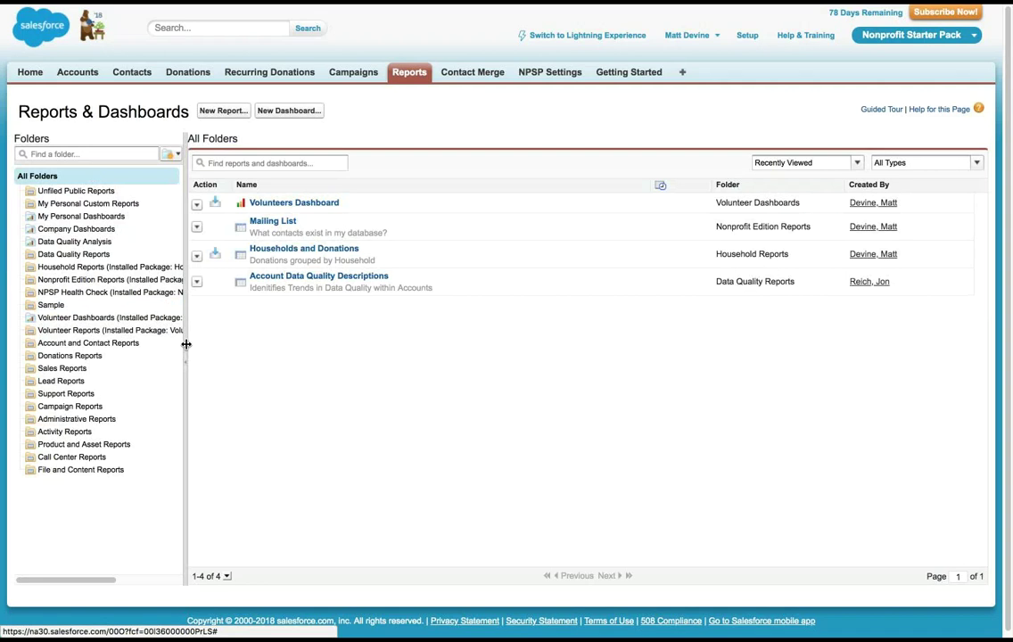
left_click_drag(185, 345, 243, 347)
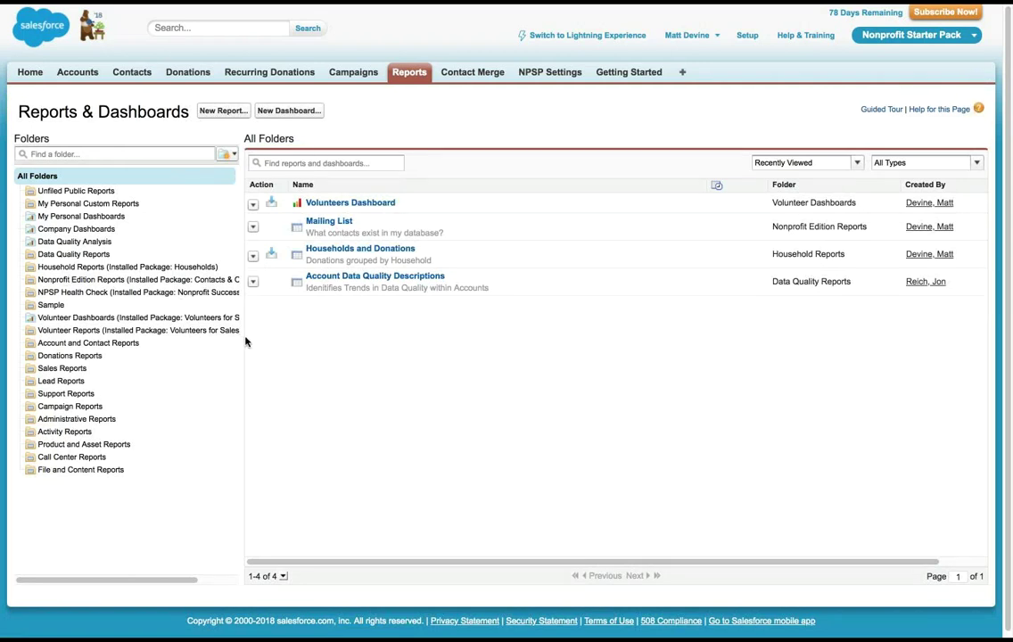
left_click_drag(215, 334, 248, 334)
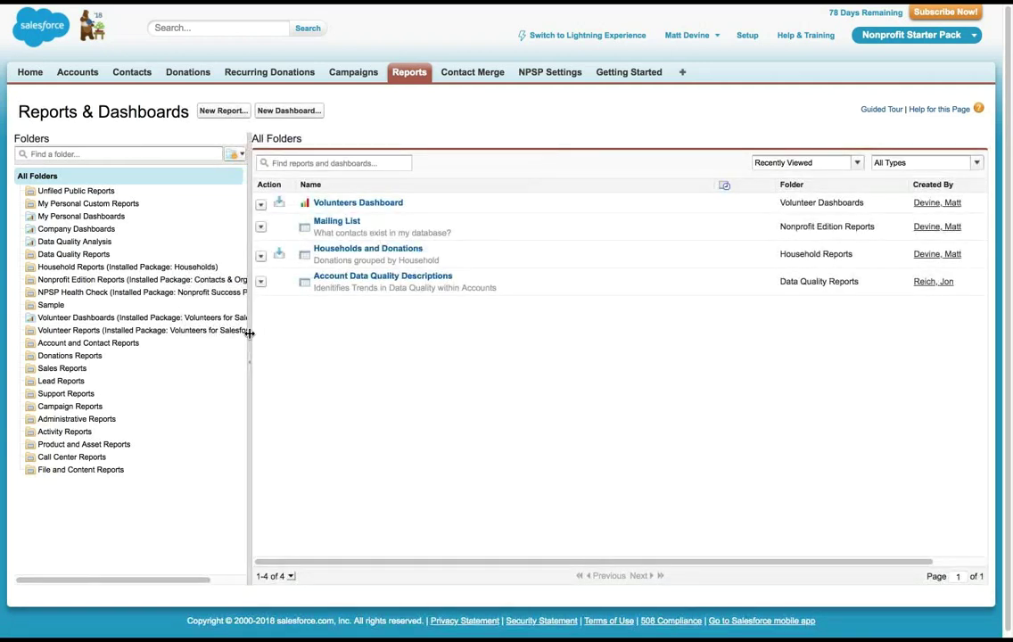
left_click_drag(249, 334, 186, 330)
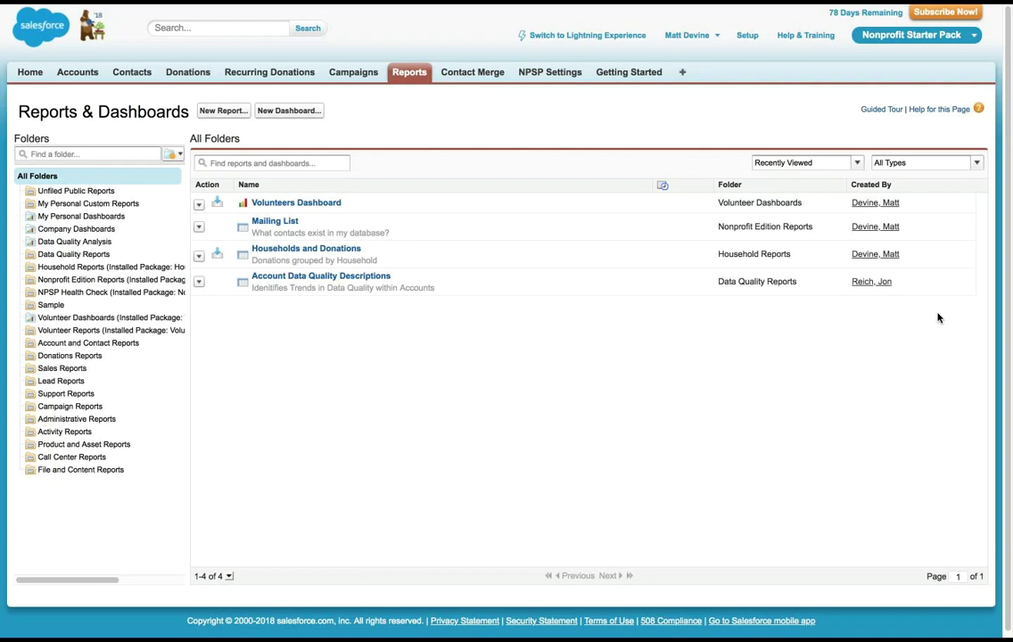
Step: Filter the list by All Items, Items I Created and Items I'm Subscribed to, and set it back to All Items
left_click(857, 163)
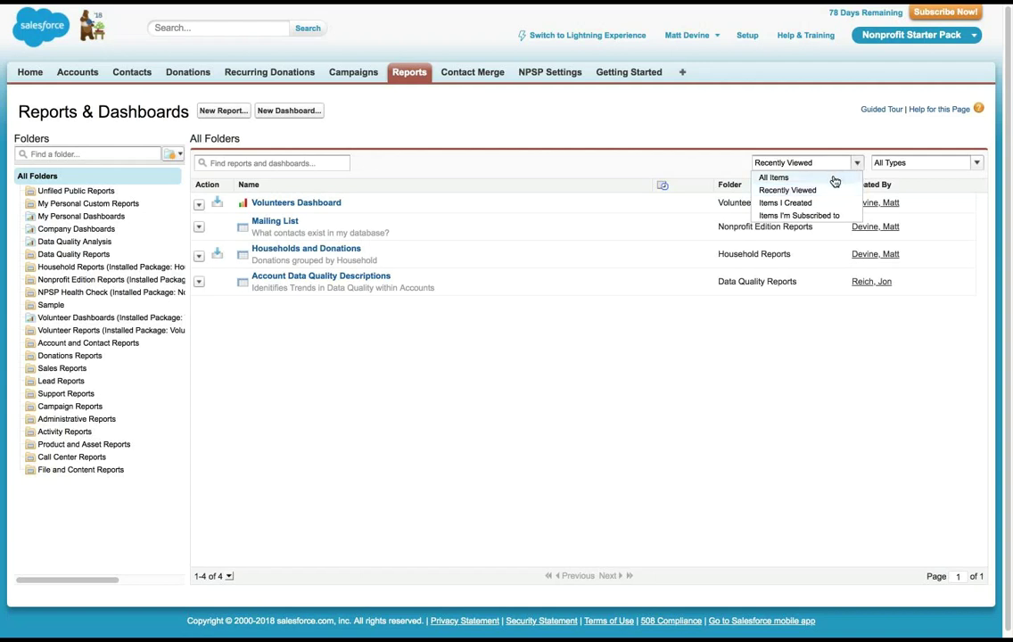
left_click(835, 180)
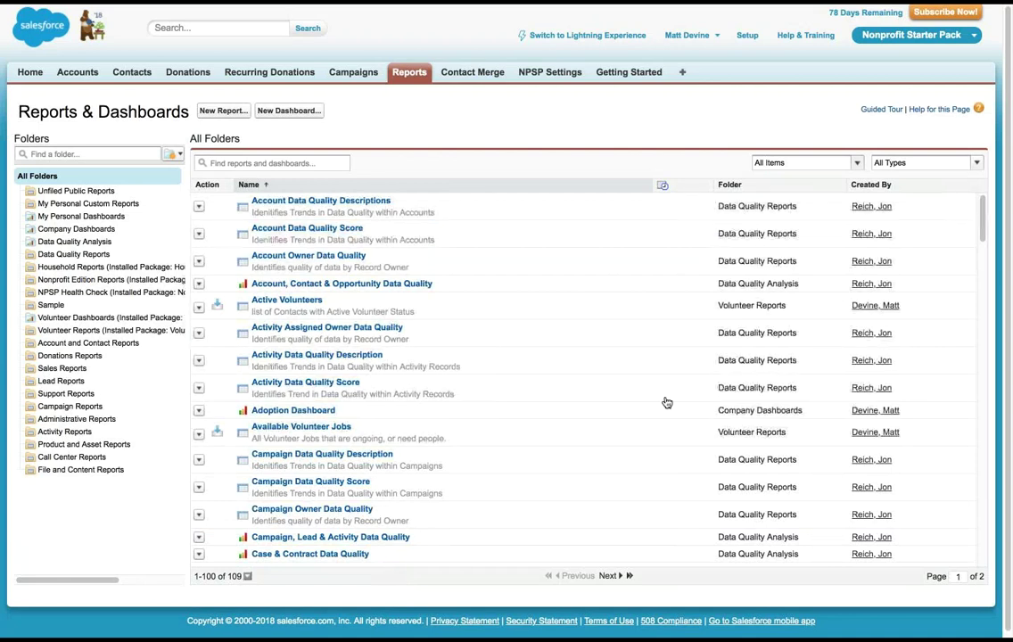
left_click(855, 163)
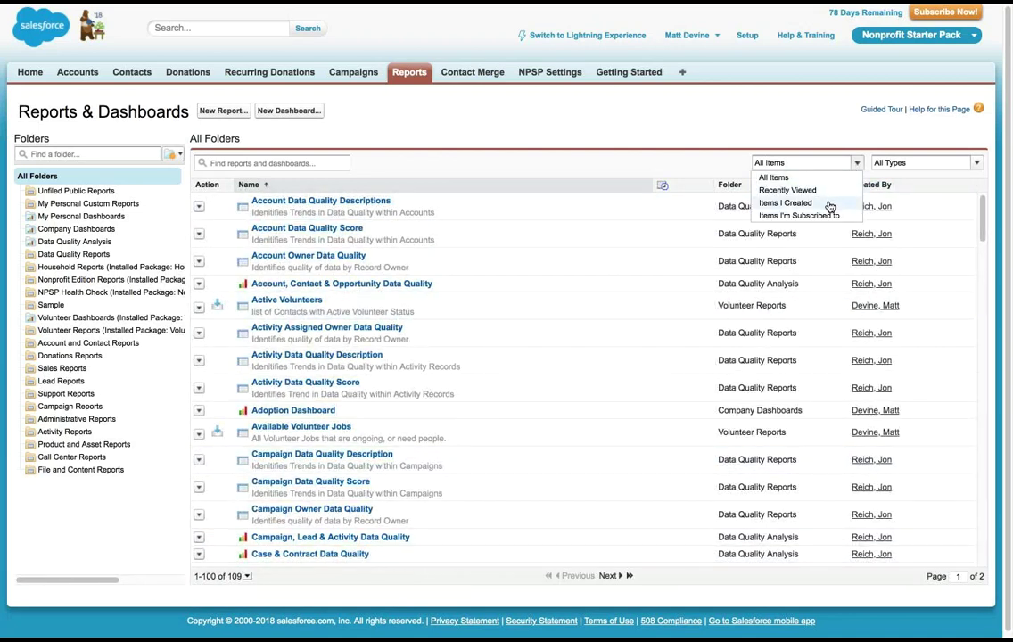
left_click(829, 205)
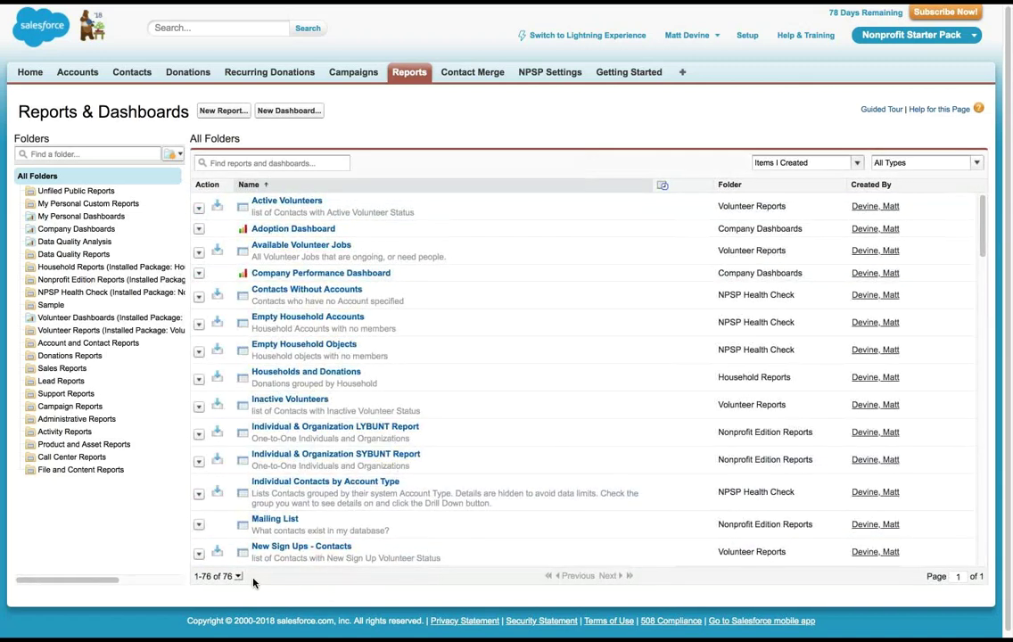
left_click(854, 163)
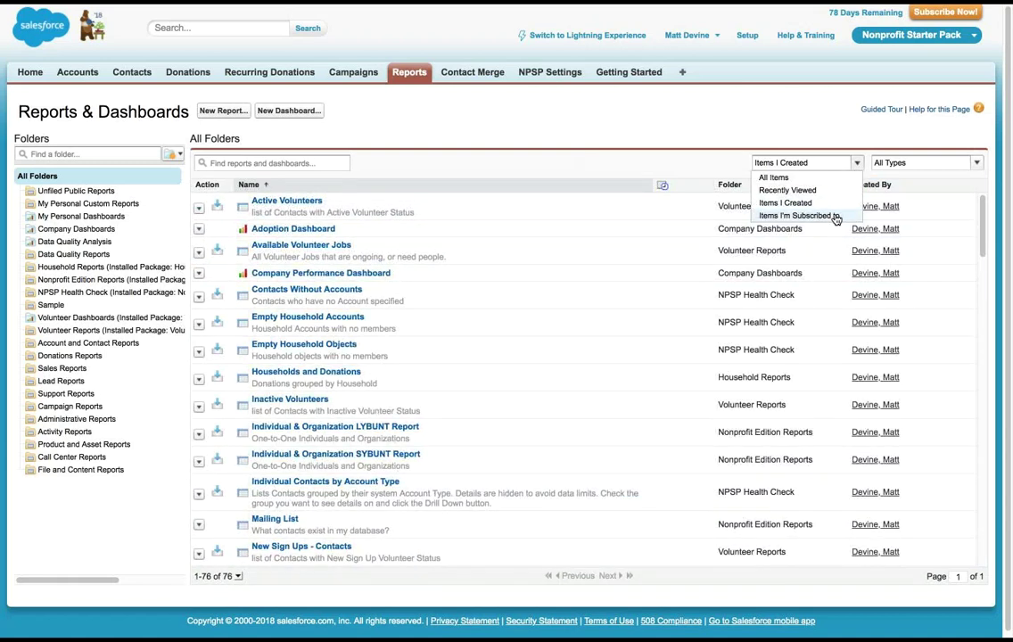
left_click(836, 216)
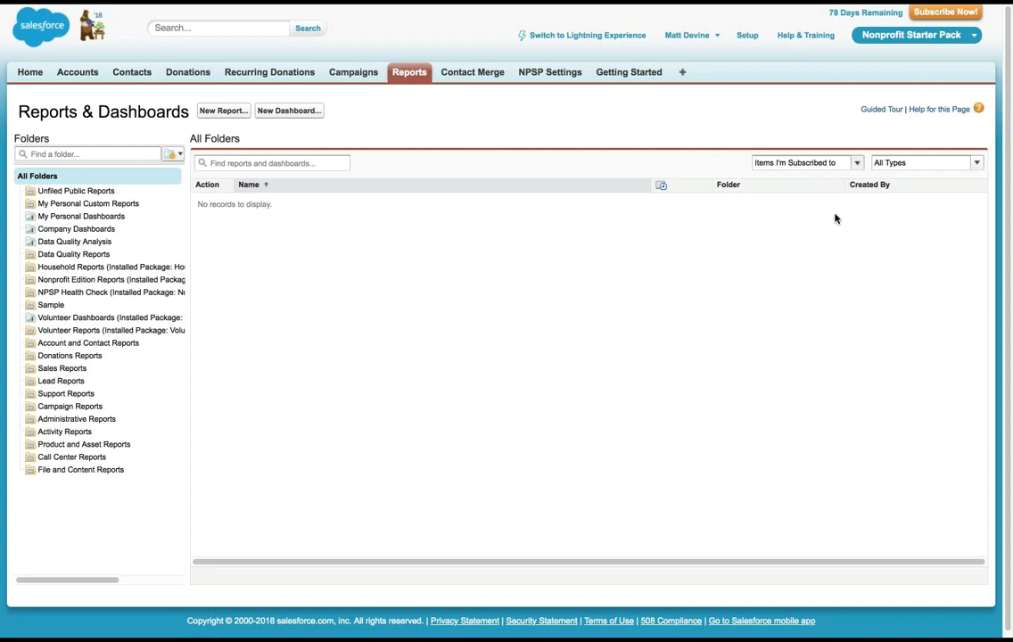
left_click(856, 163)
left_click(835, 181)
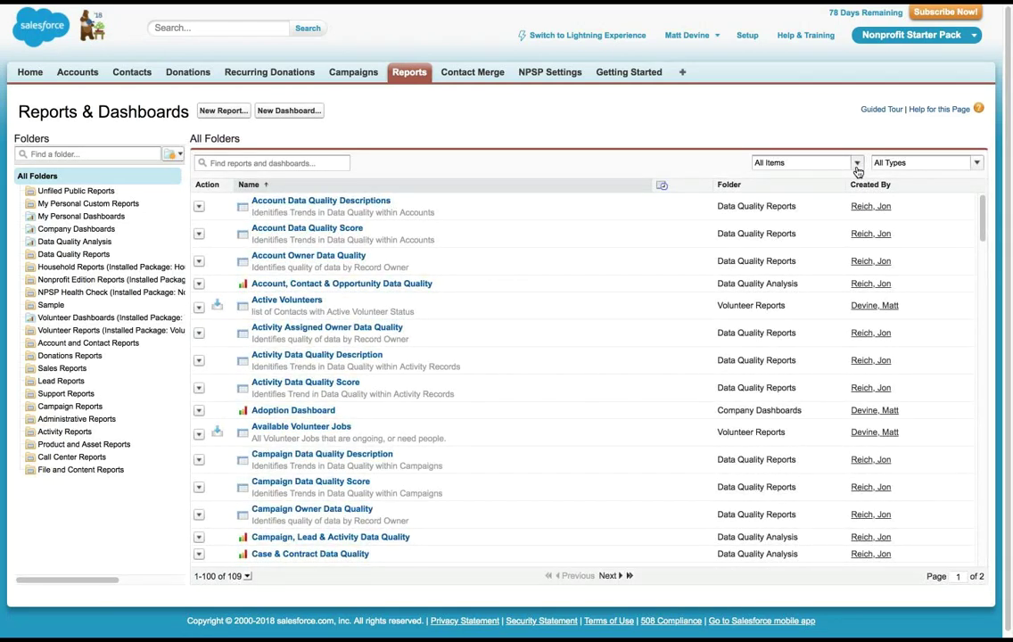
Step: Filter the list by type to Reports and to Dashboards, and restore it to All Types
left_click(976, 165)
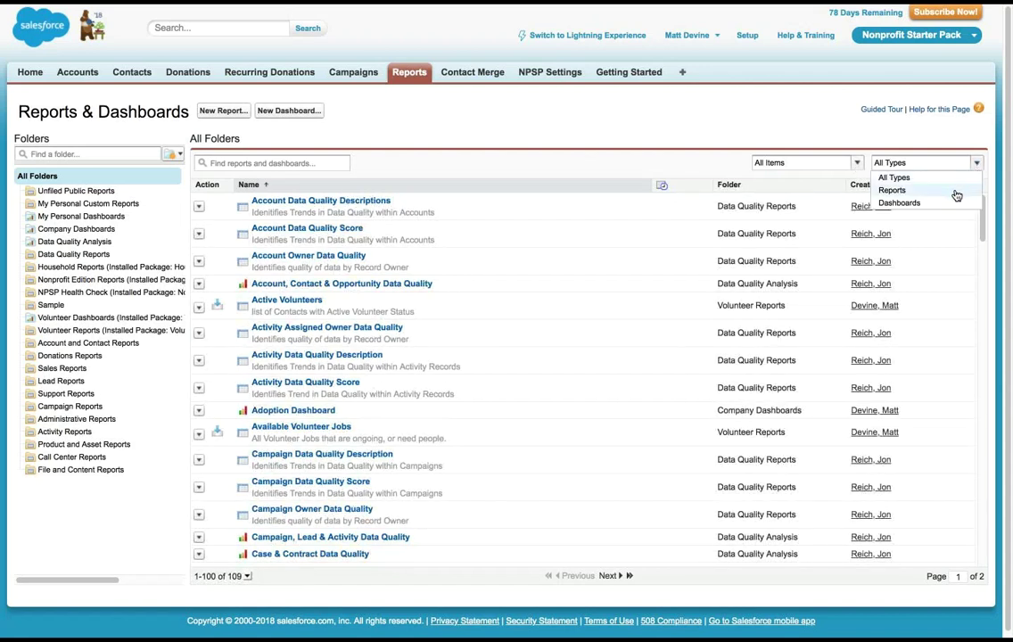
left_click(893, 189)
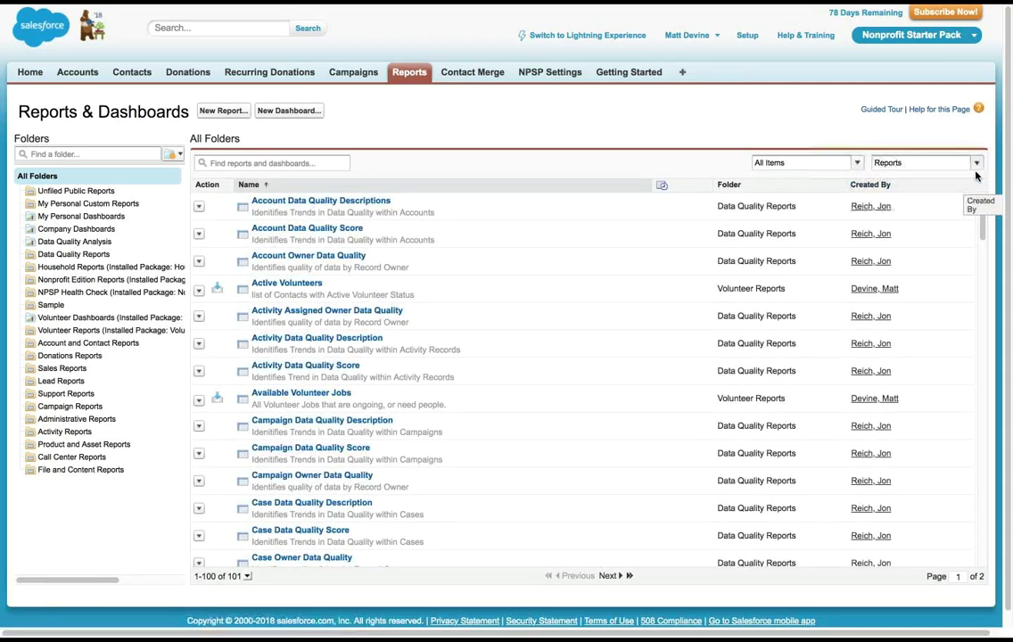
left_click(977, 164)
left_click(941, 203)
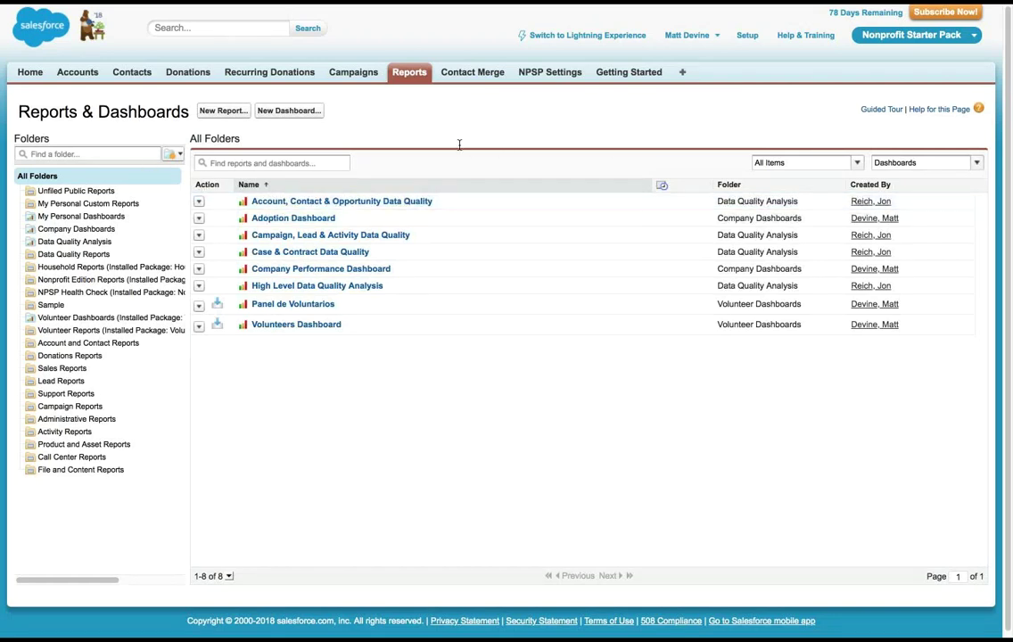
left_click(977, 163)
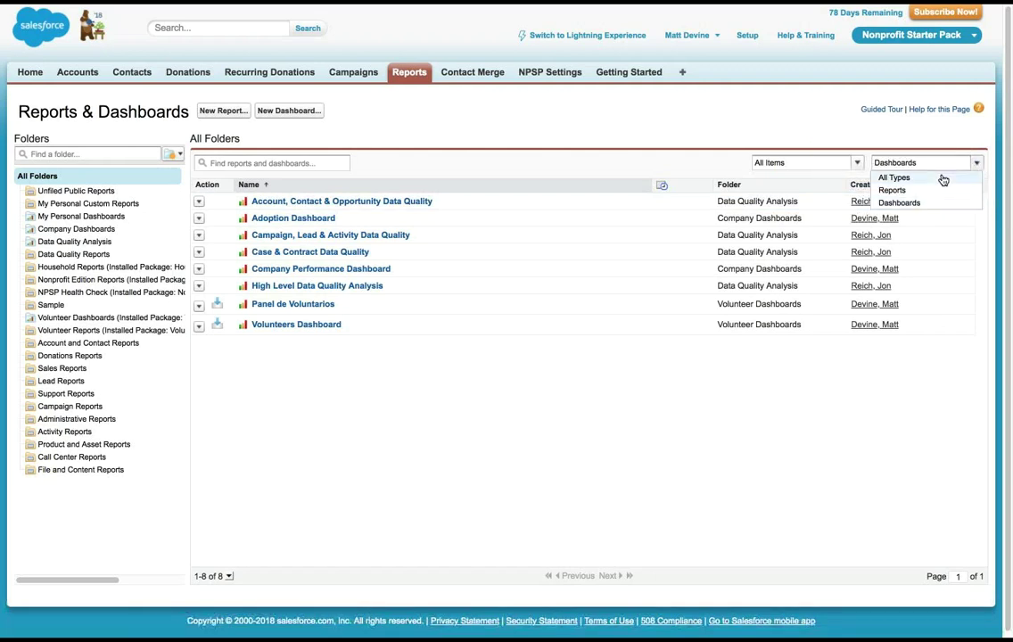
left_click(943, 178)
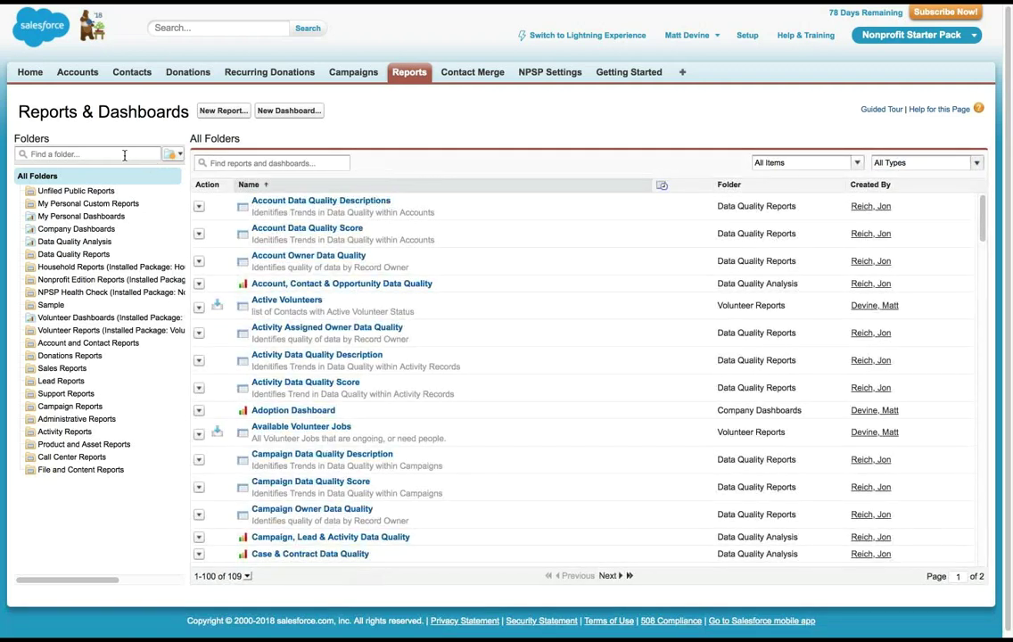
Step: Search the reports and dashboards for "Contact" and clear the search
left_click(307, 168)
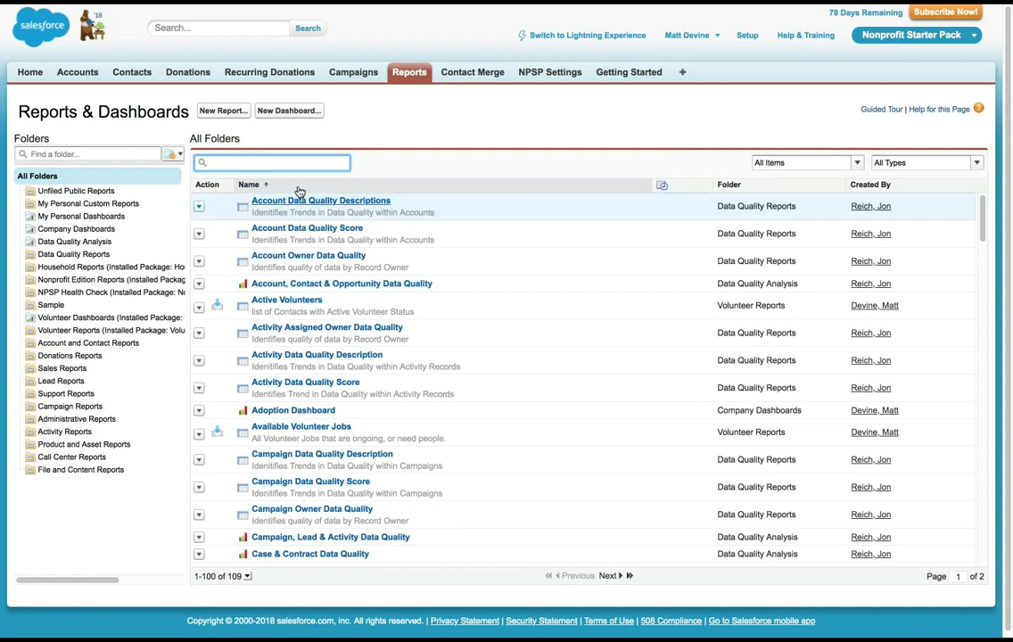
type("Contact")
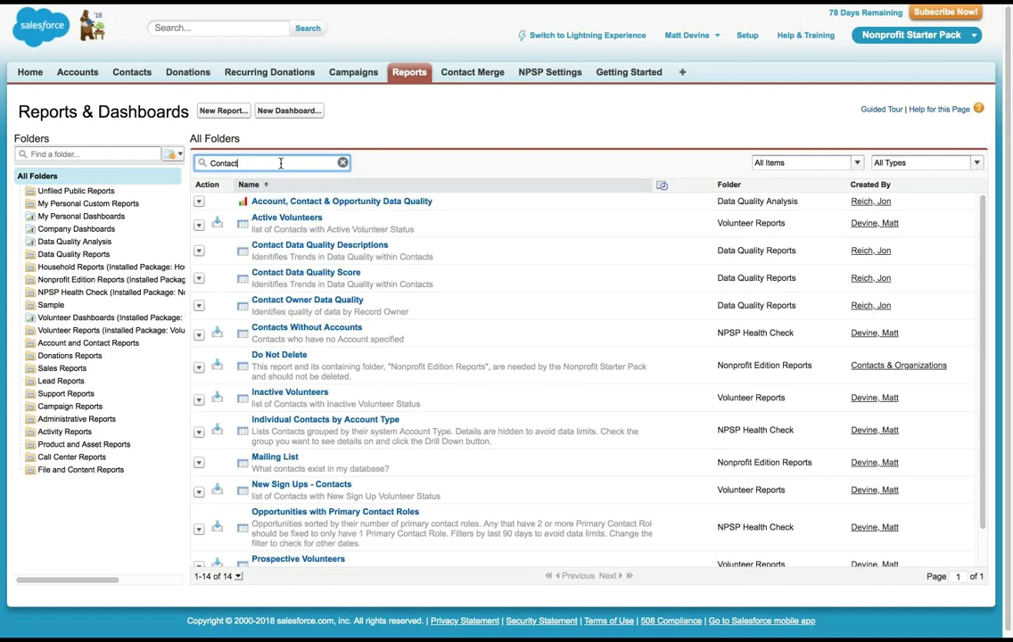
left_click(342, 162)
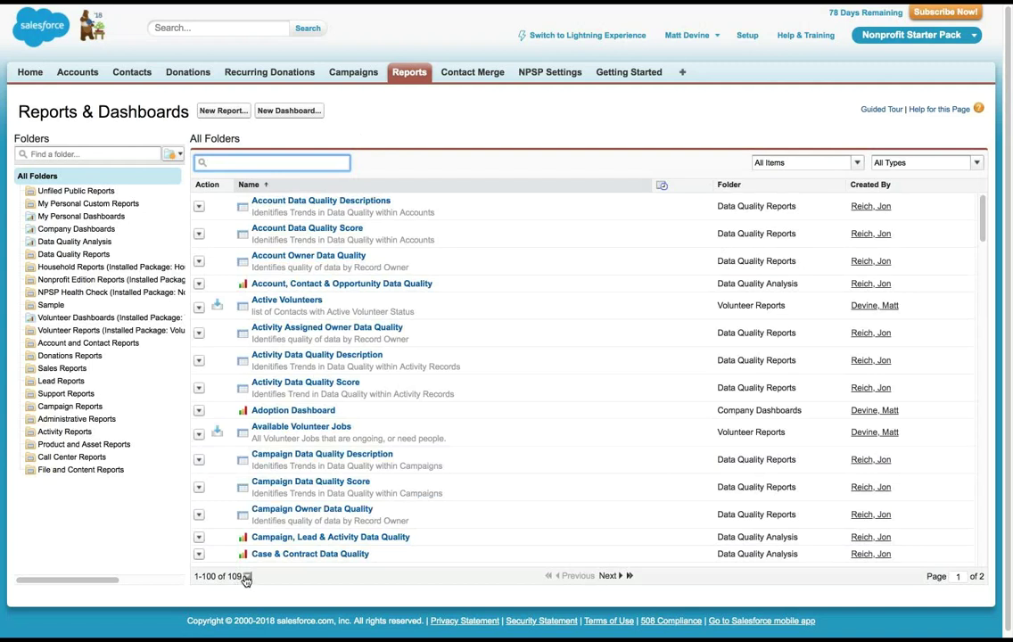
Step: Display 10 records per page in the reports and dashboards list and go to its second page
left_click(248, 577)
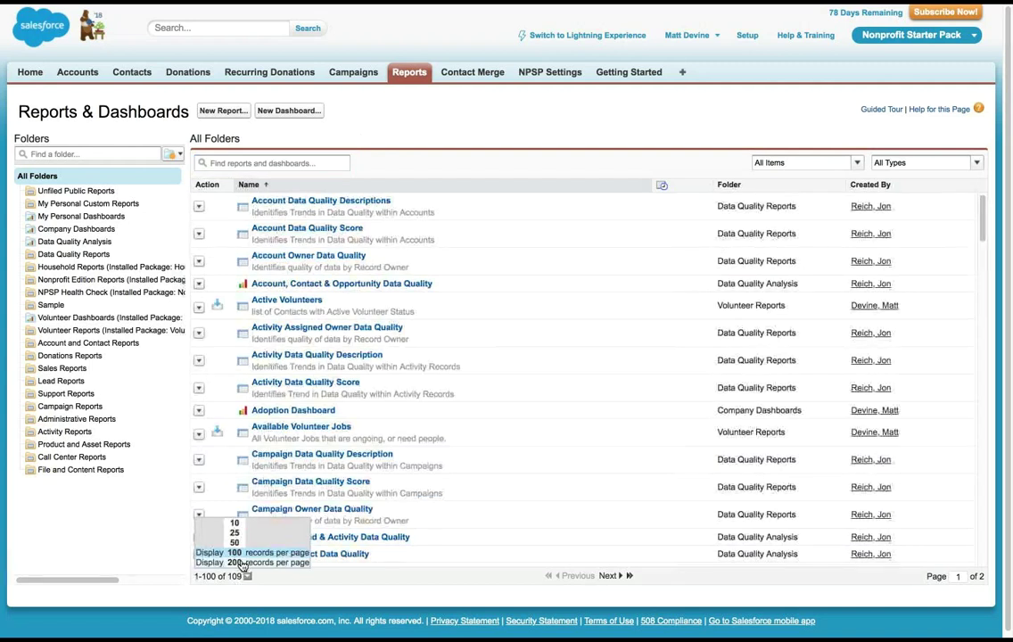
left_click(237, 524)
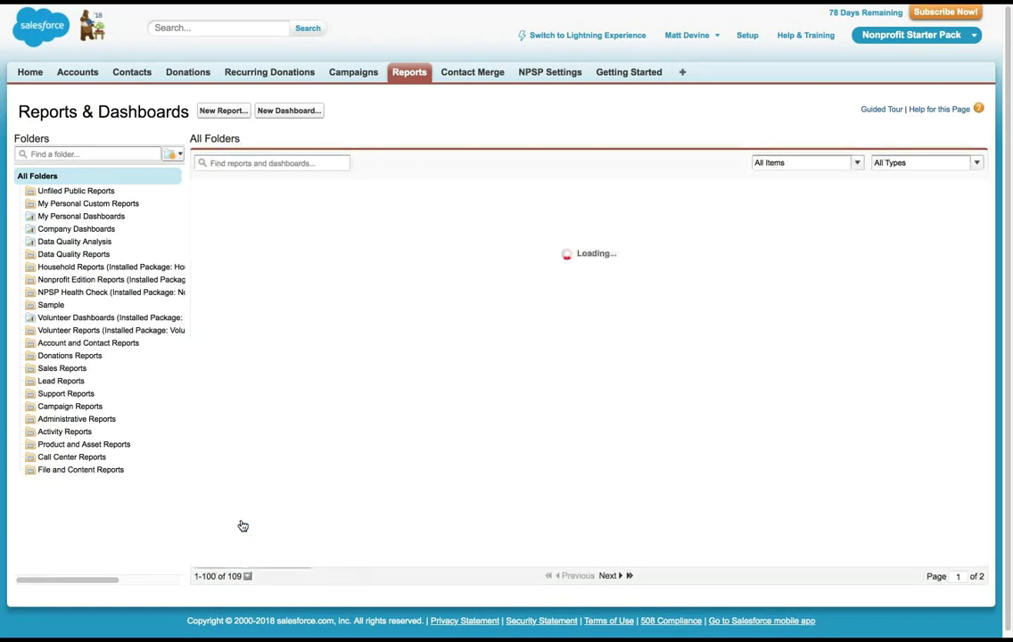
left_click(608, 576)
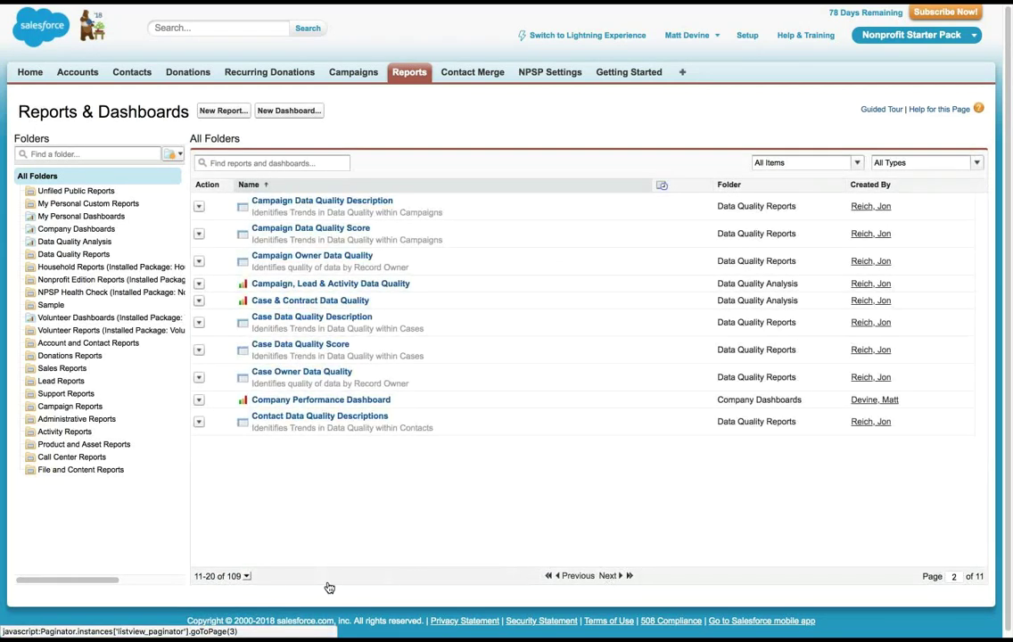
Step: Display 200 records per page and sort the reports and dashboards list by folder, and back by name
left_click(246, 576)
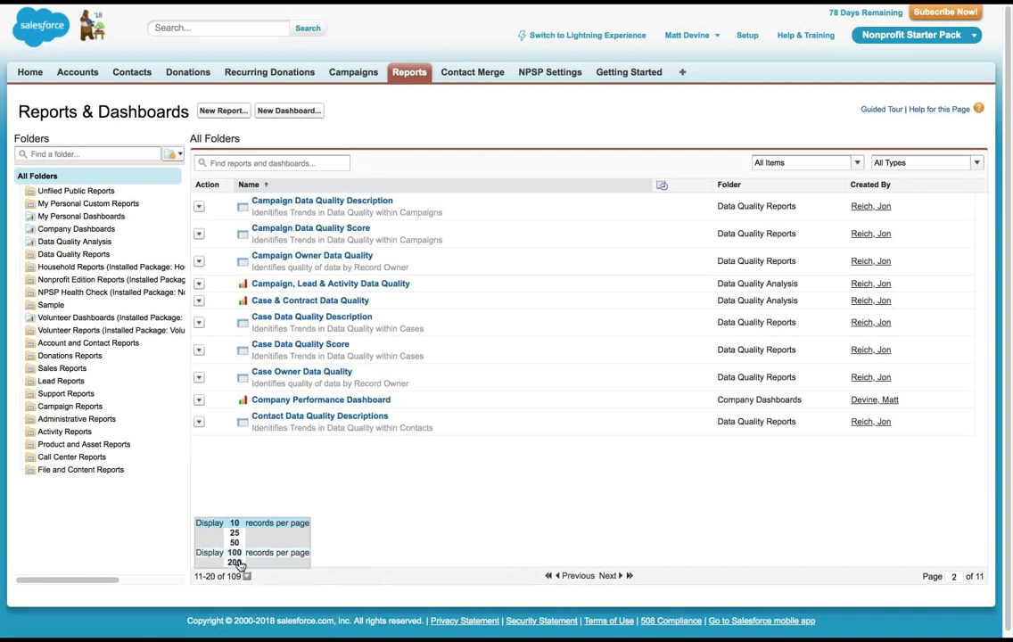
left_click(235, 563)
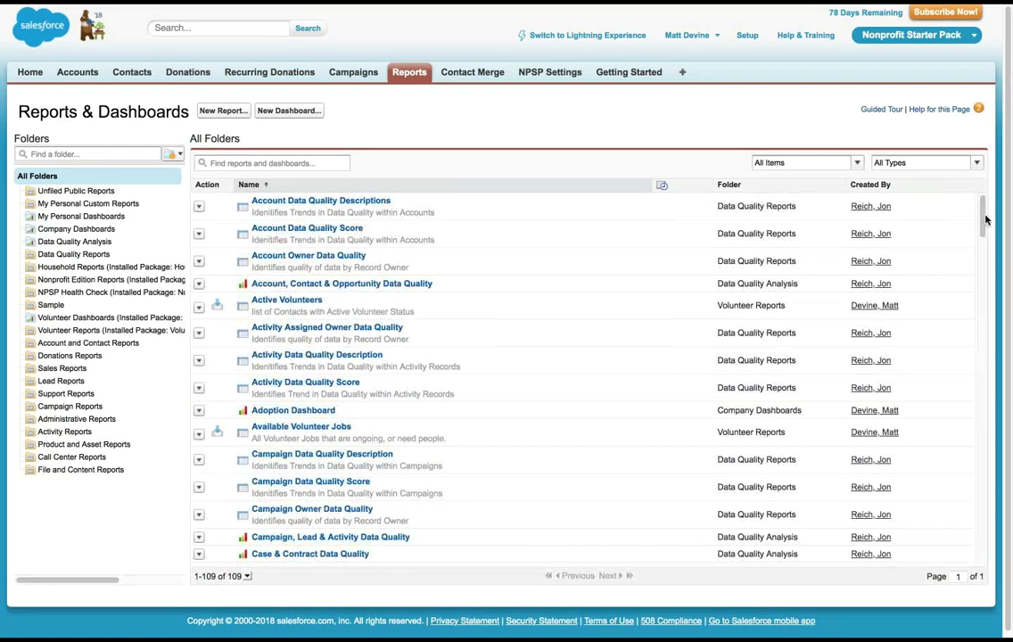
left_click_drag(983, 219, 977, 164)
left_click(729, 185)
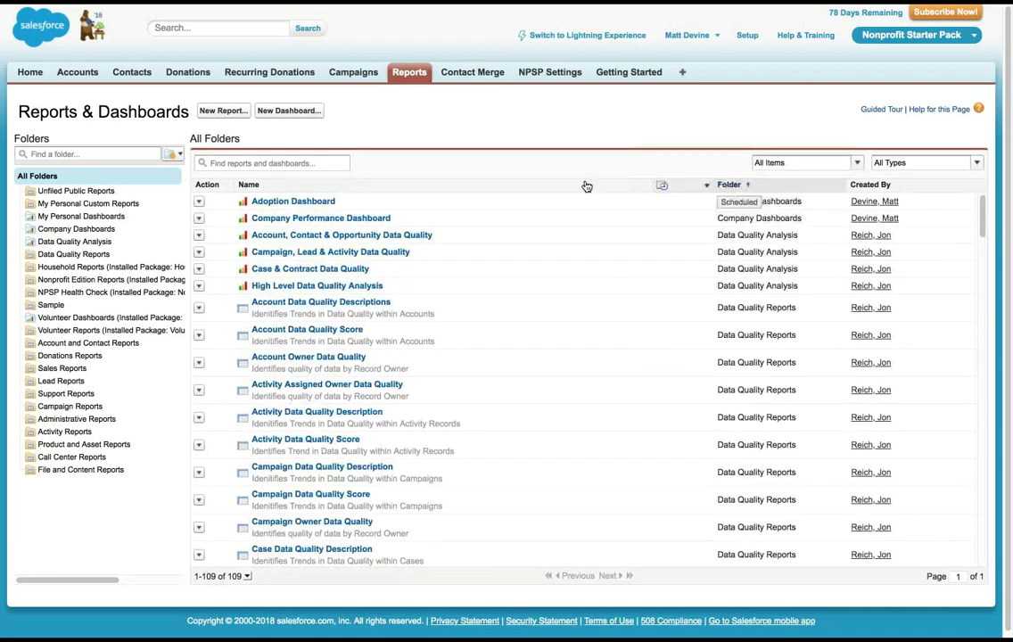
left_click(251, 185)
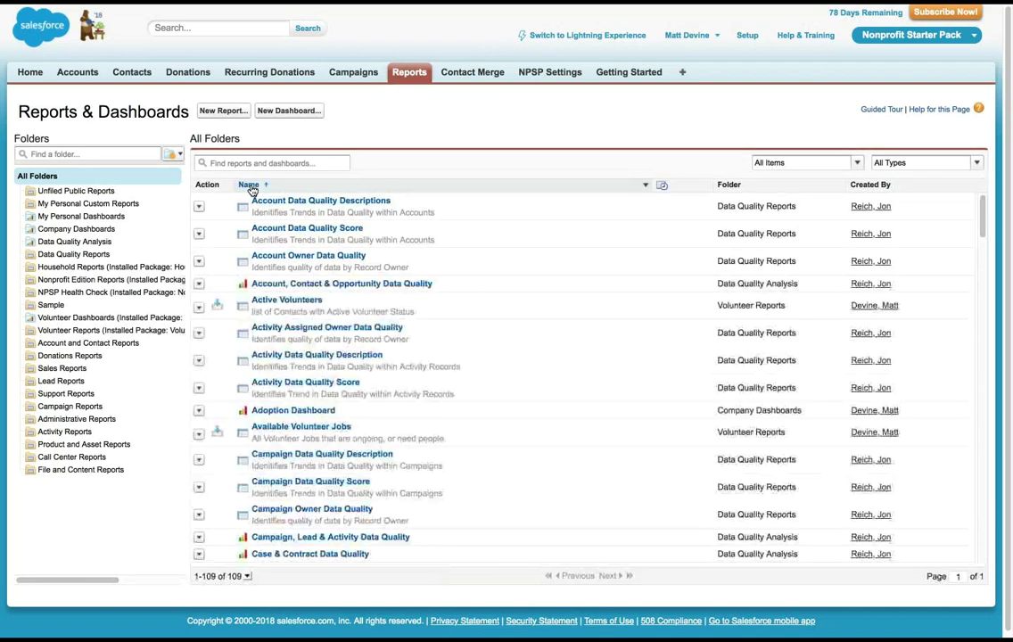
Step: Examine the actions available for the Account Data Quality Descriptions report without applying any of them
left_click(199, 208)
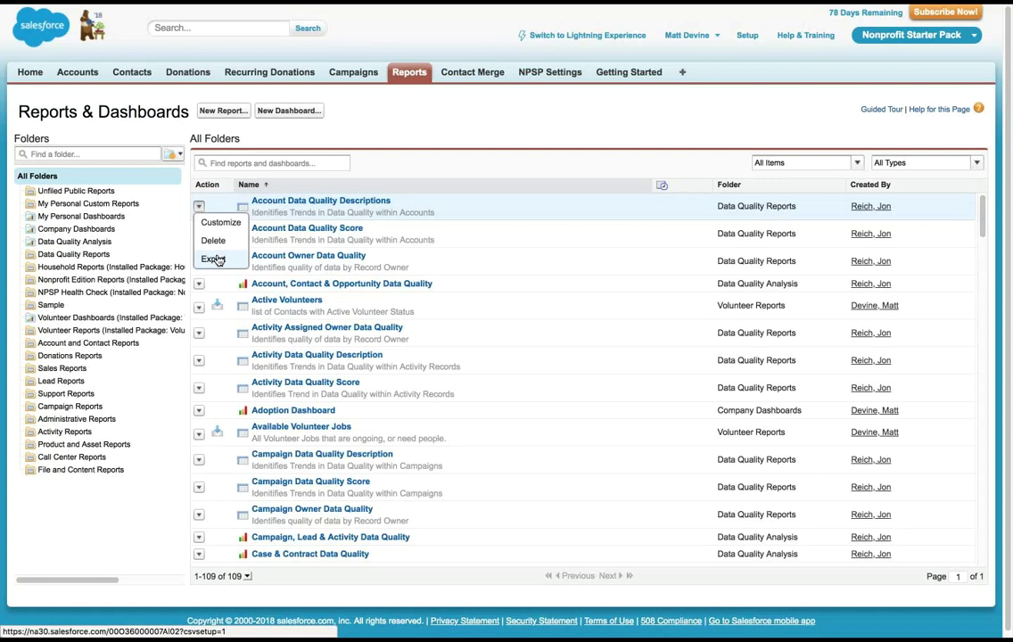
left_click(392, 142)
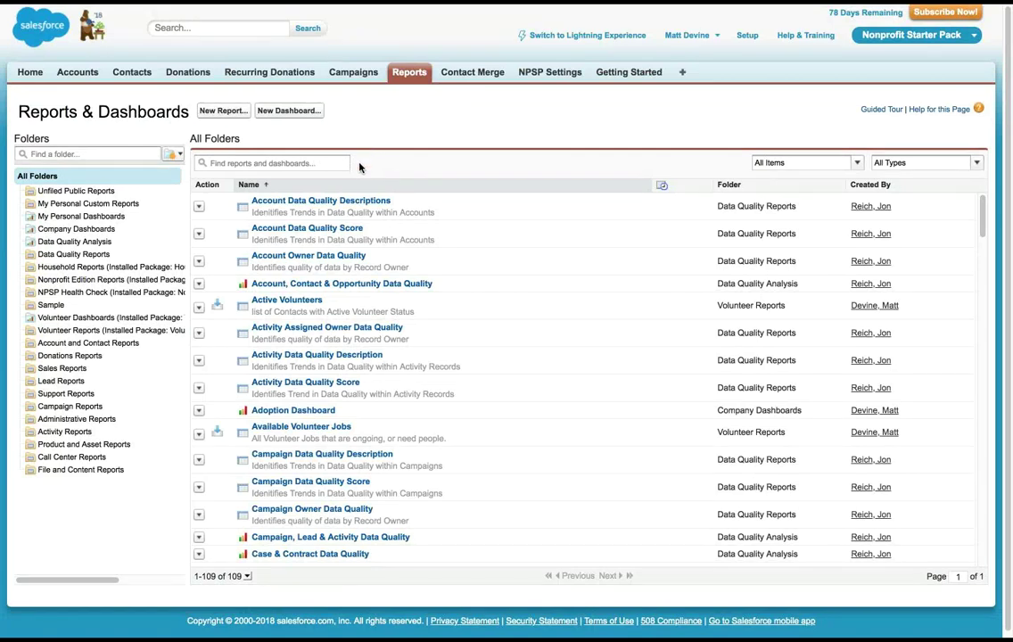
left_click(245, 161)
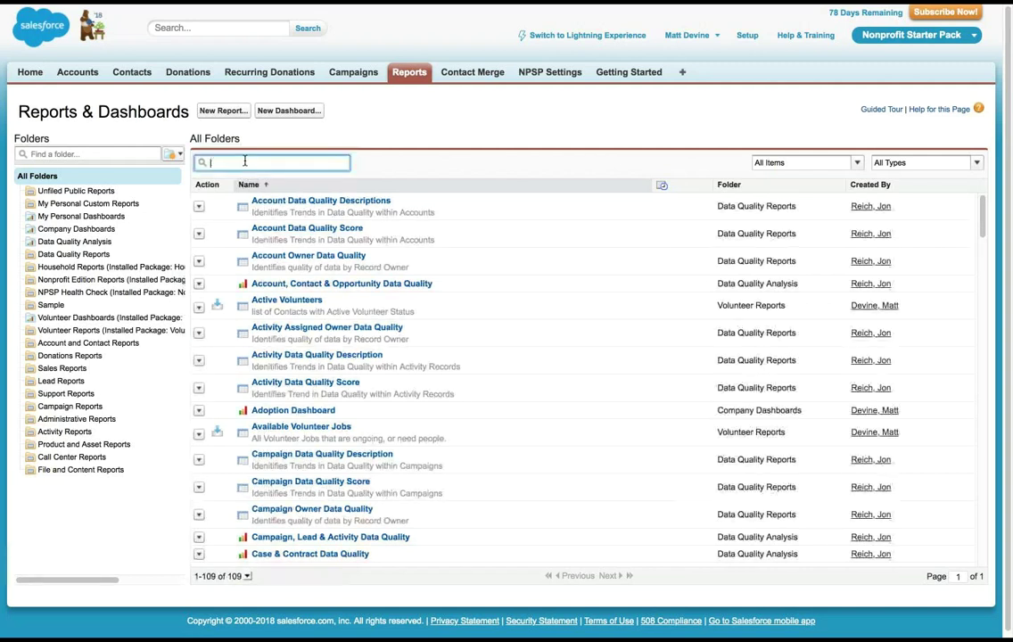
Step: View the Unfiled Public Reports, My Personal Custom Reports, Household Reports and NPSP Health Check folders, and return to All Folders
left_click(58, 191)
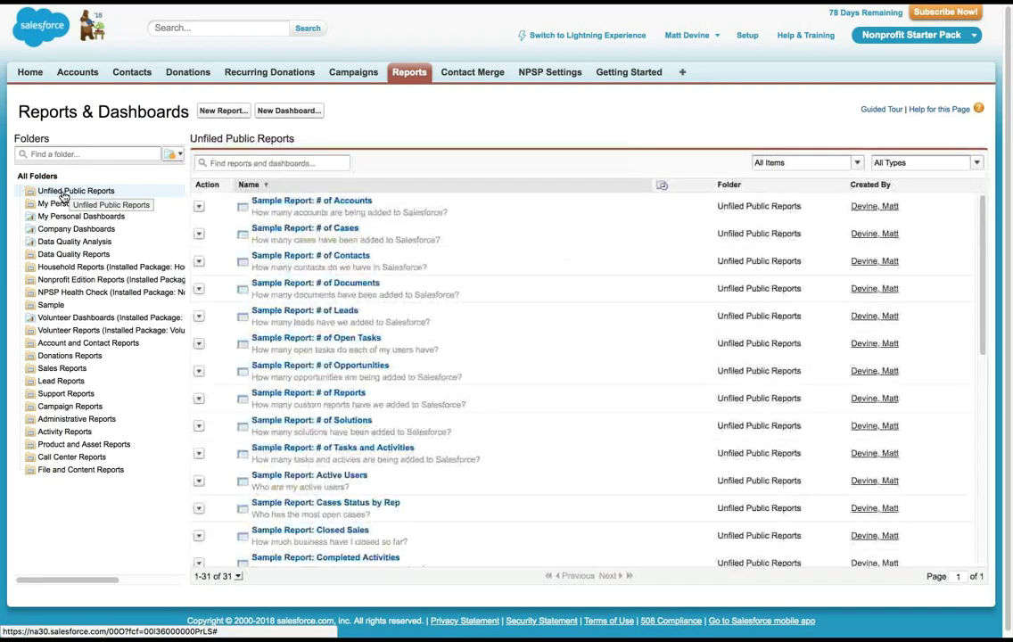
left_click(66, 205)
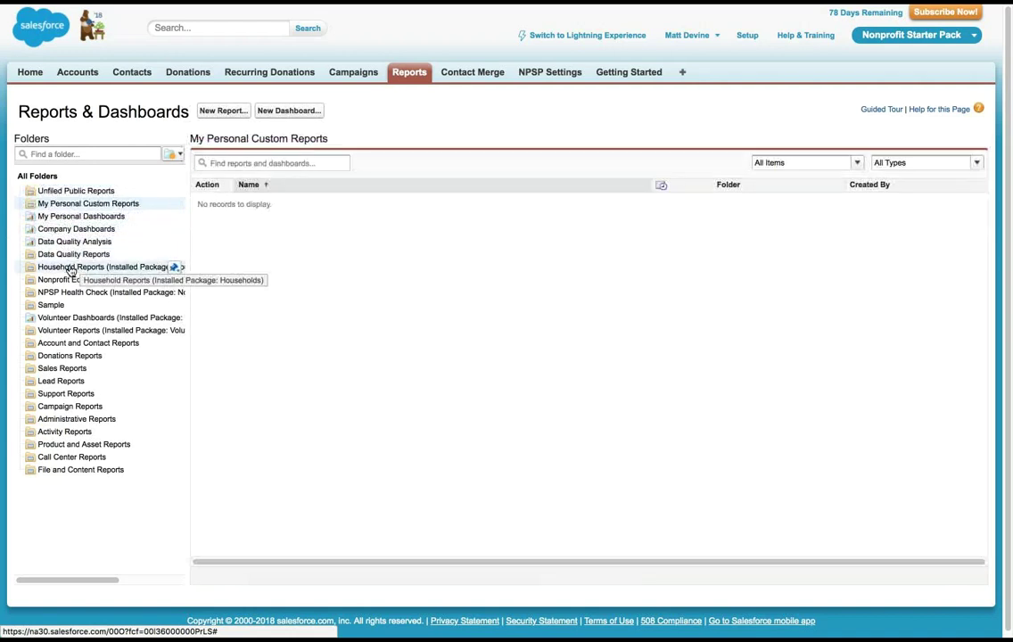
left_click(69, 268)
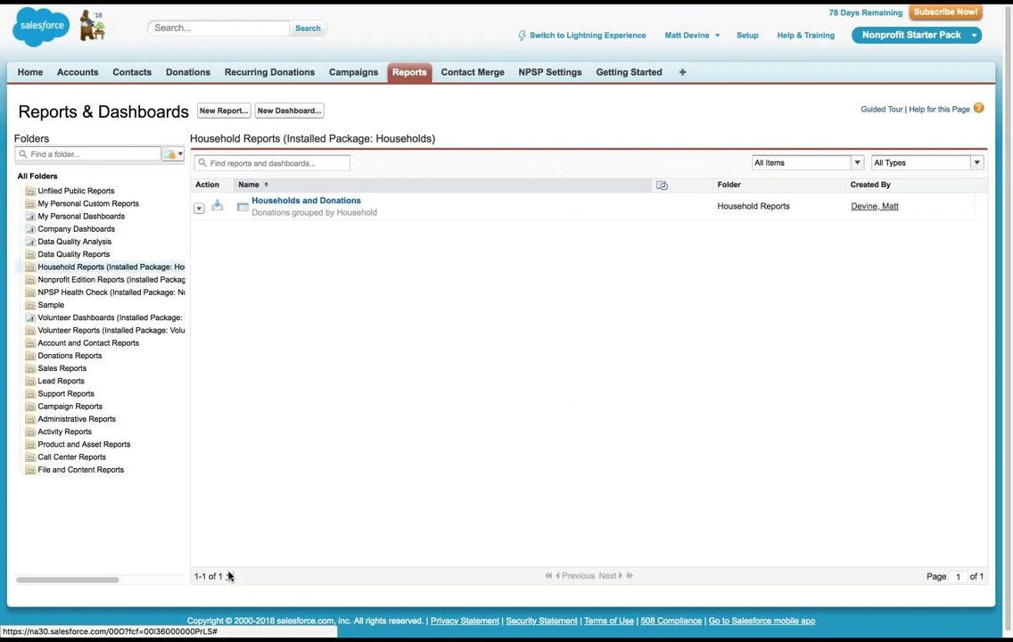
left_click(122, 295)
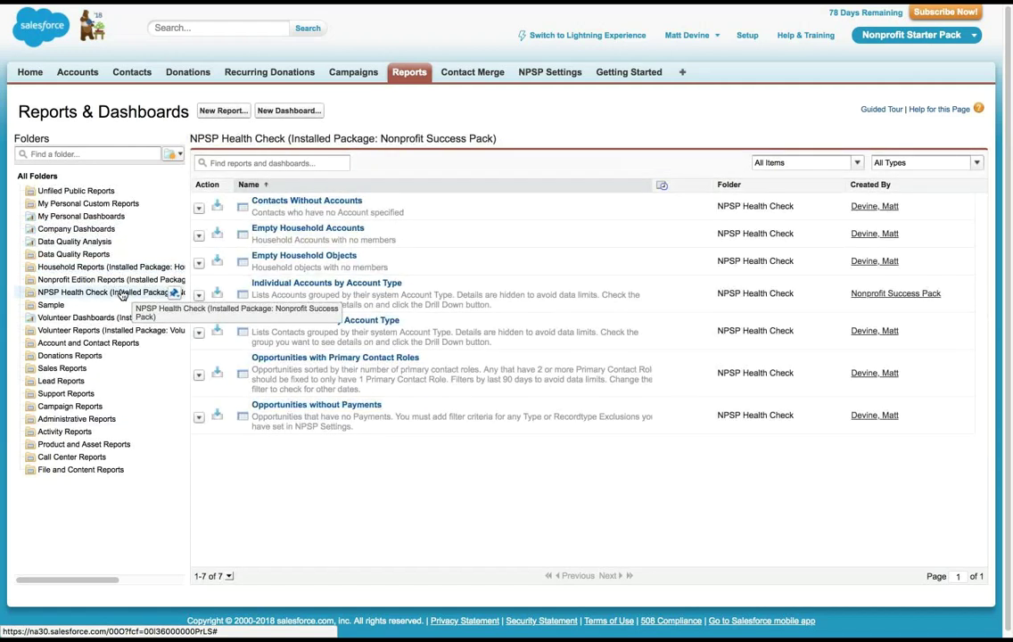
left_click(88, 181)
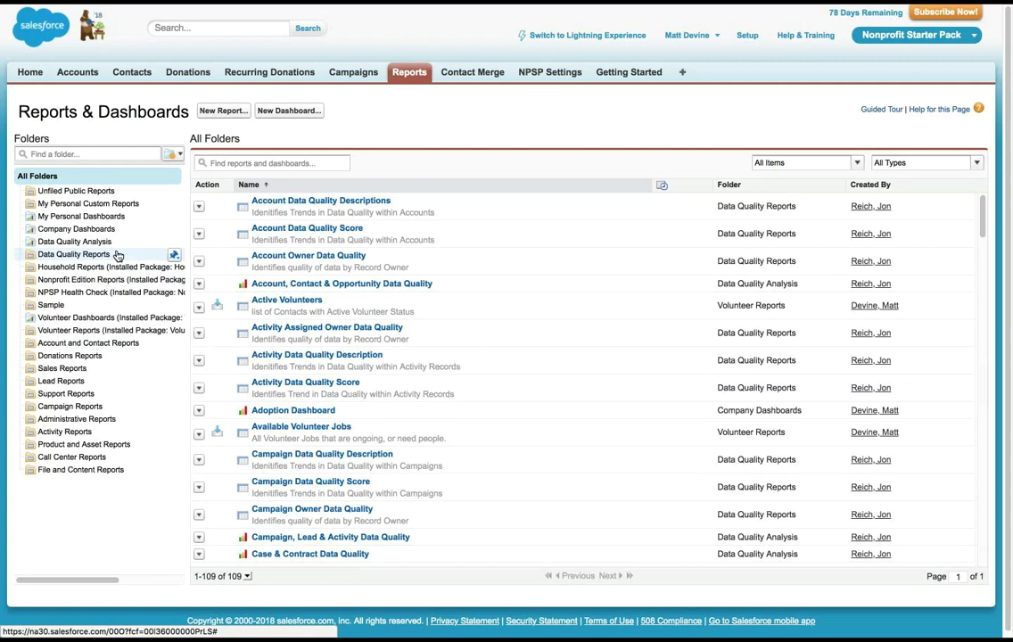
Step: View the My Personal Custom Reports folder and search within the Unfiled Public Reports folder for "Mailing"
left_click(115, 205)
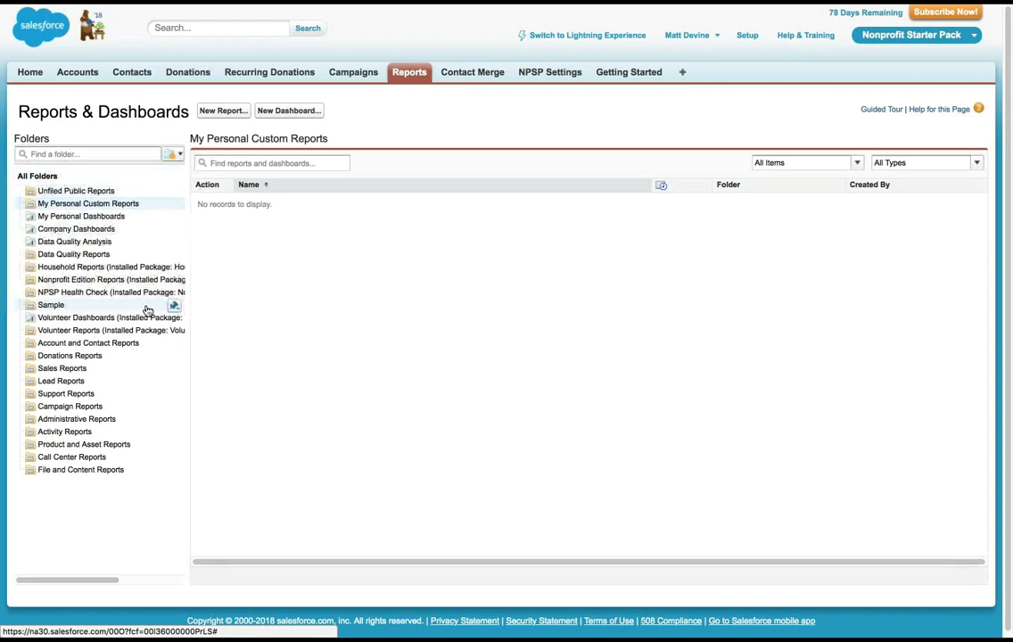
left_click(102, 191)
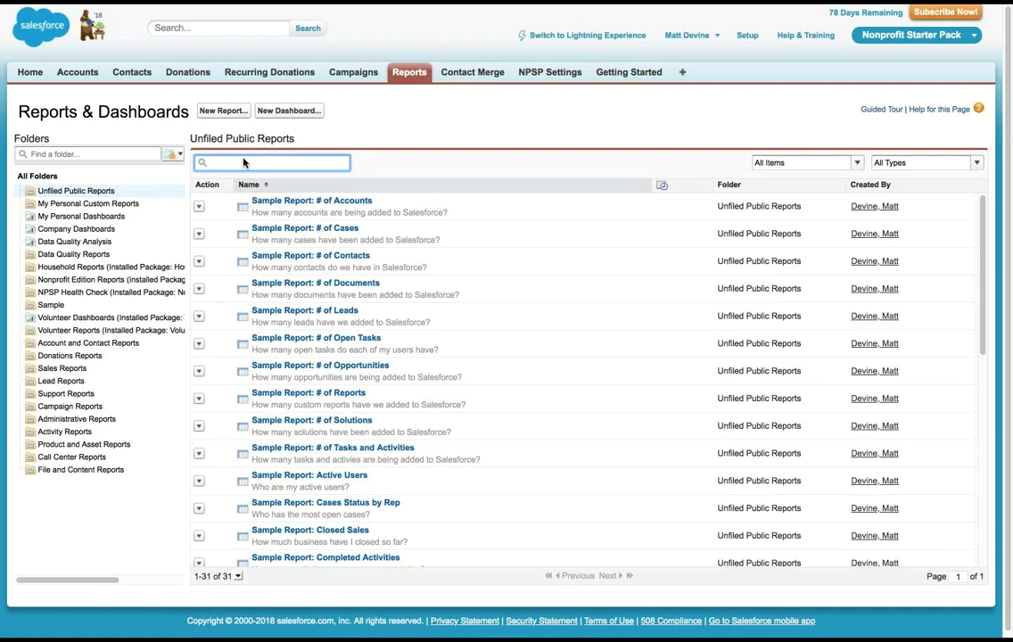
type("Mailing")
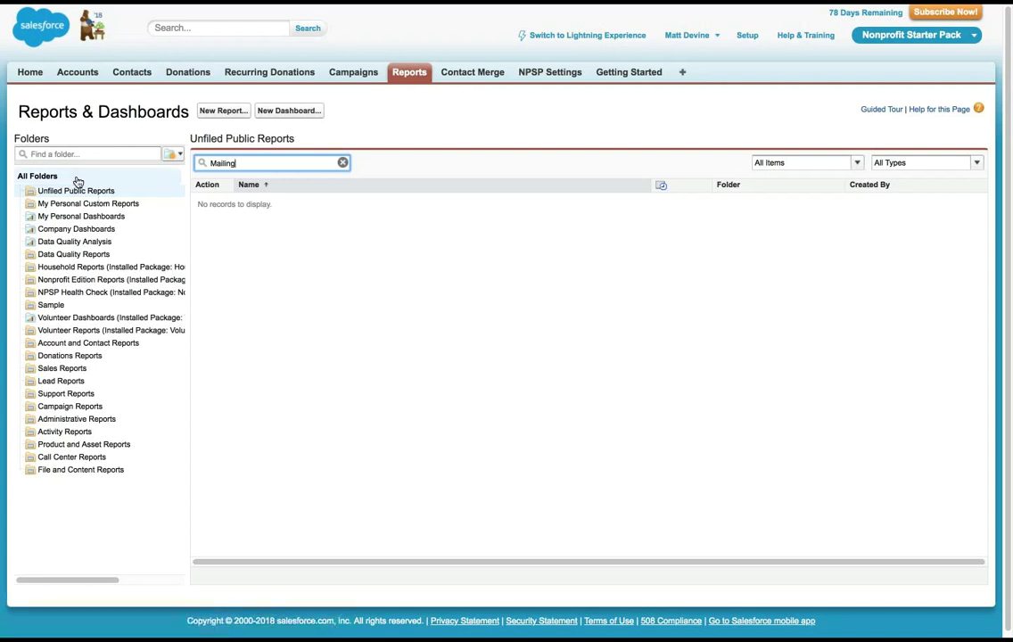
Step: Search across All Folders for "Mailing" and clear the search
left_click(78, 178)
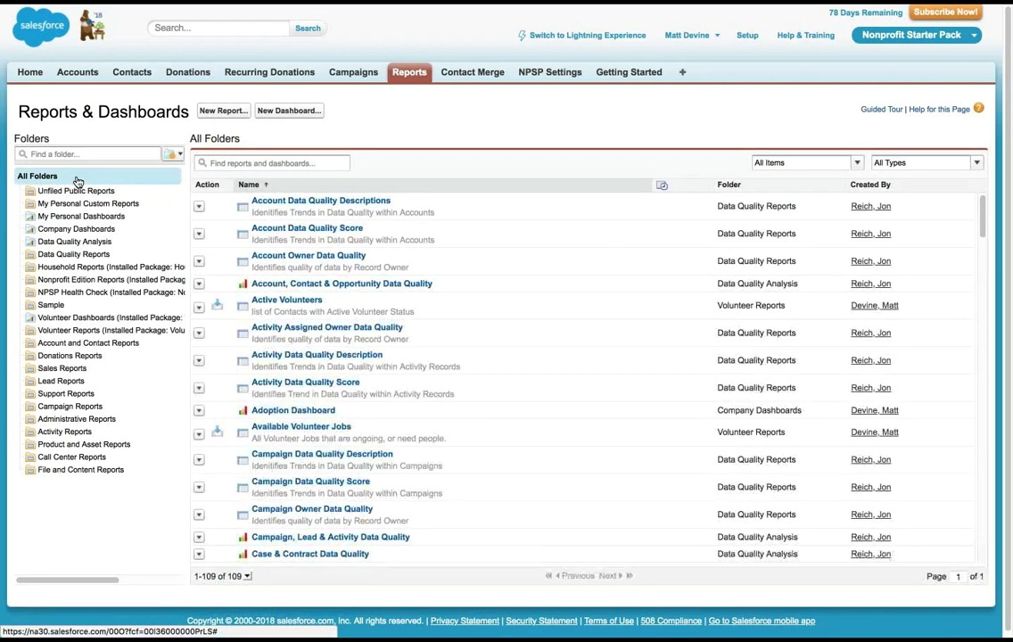
left_click(226, 162)
type("Mailing")
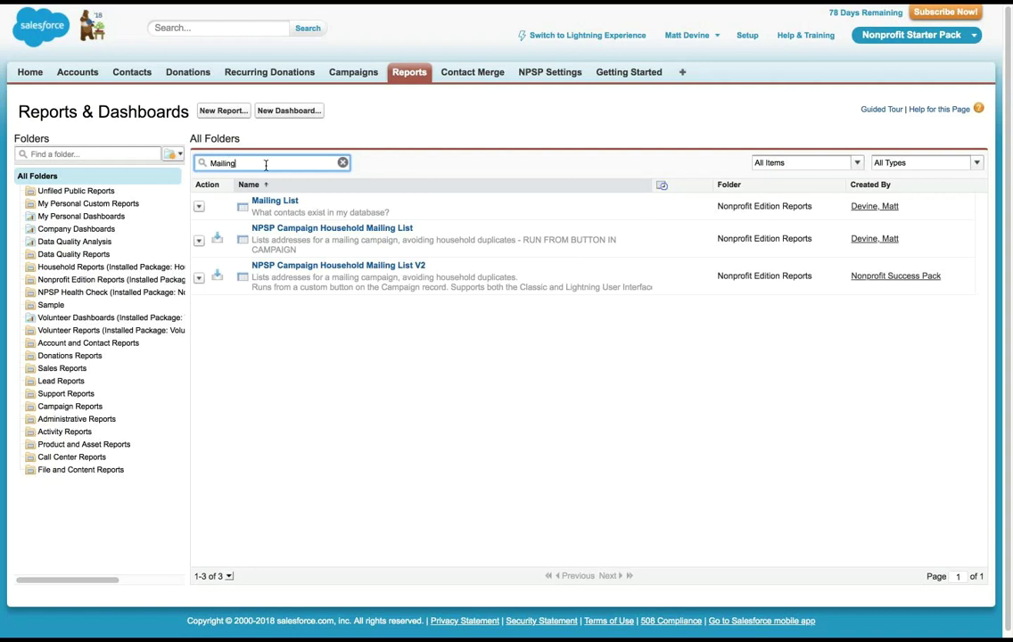
left_click(343, 162)
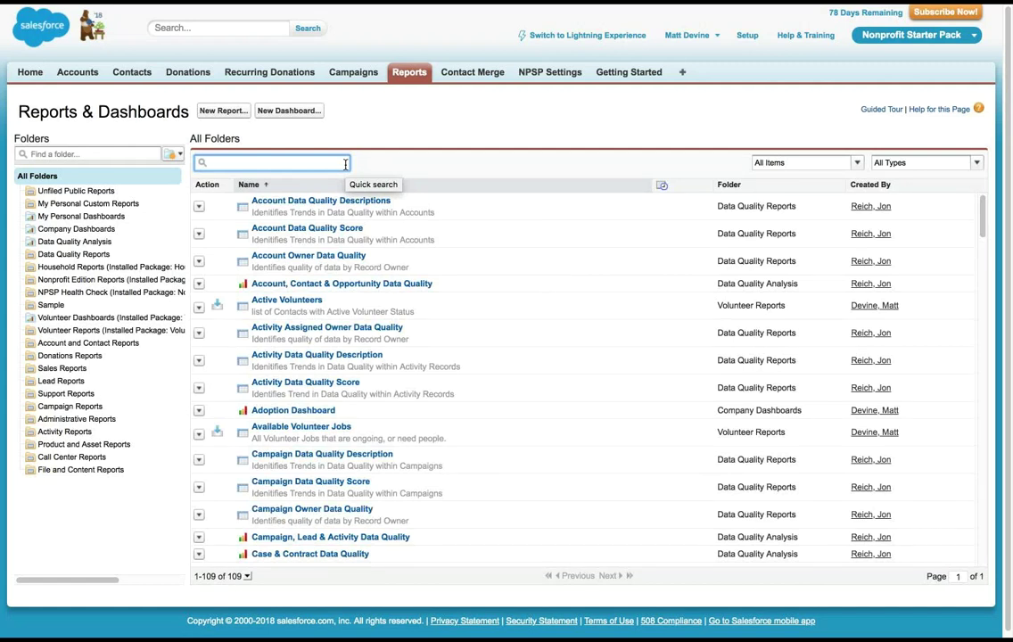
Step: Start a new report, show the full list of Accounts & Contacts report types, and preview the Contacts & Accounts type
left_click(224, 110)
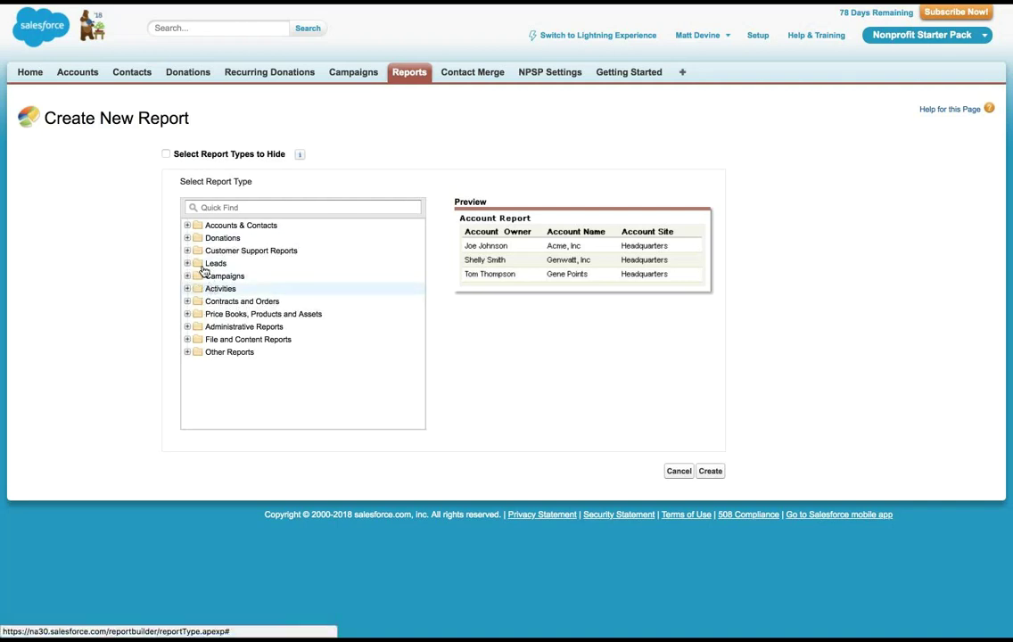
left_click(187, 227)
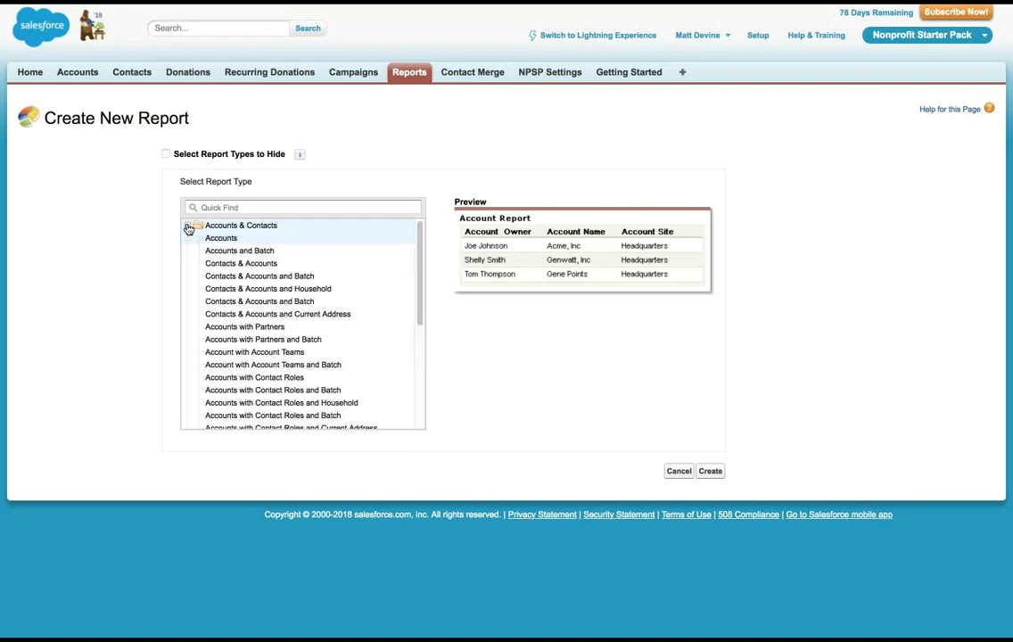
left_click_drag(418, 234, 413, 373)
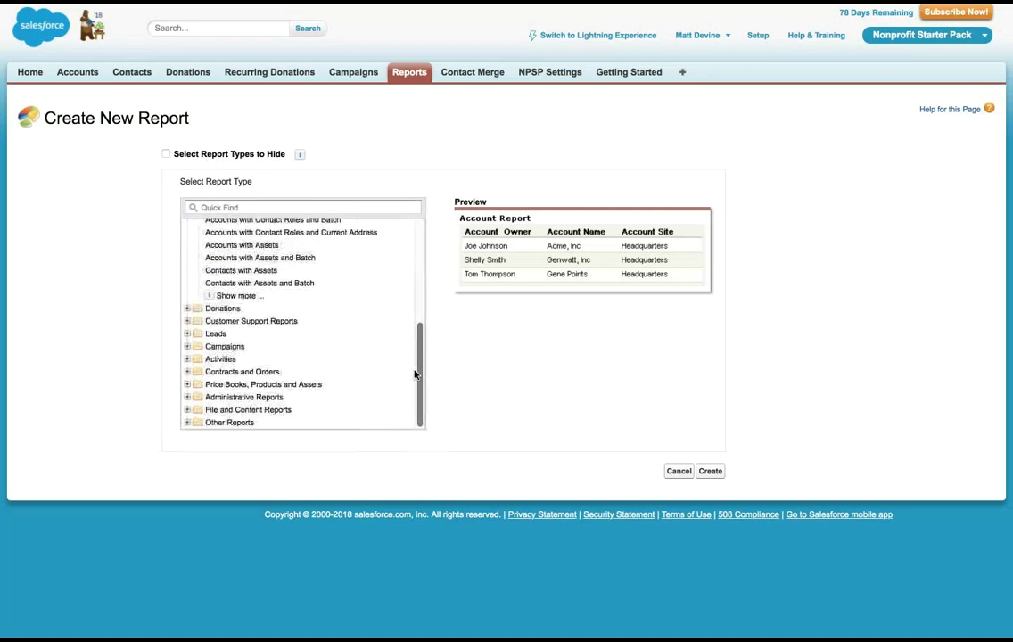
left_click(239, 296)
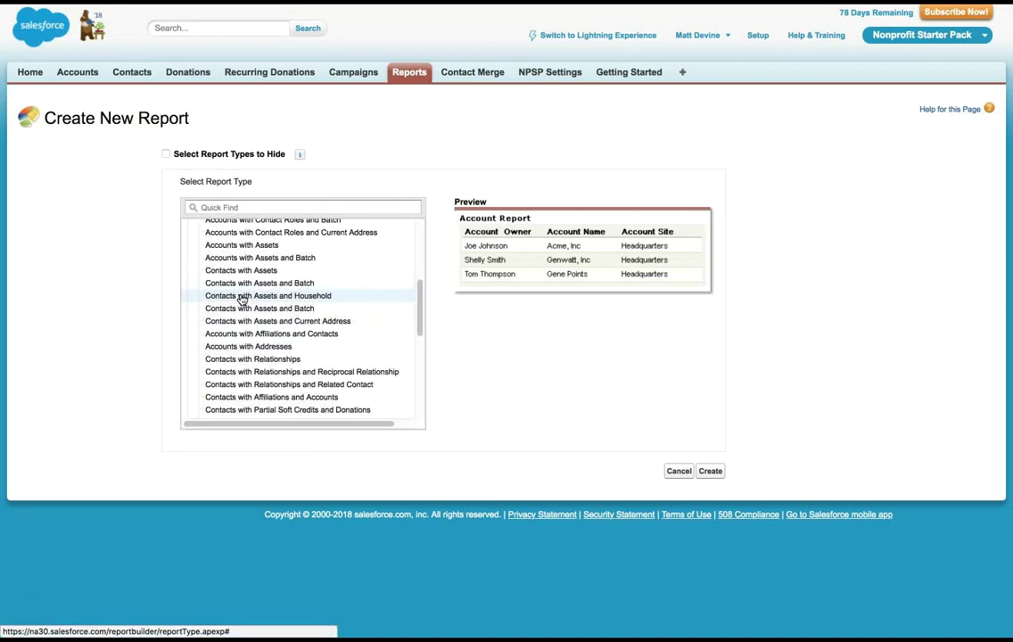
left_click_drag(419, 314, 422, 249)
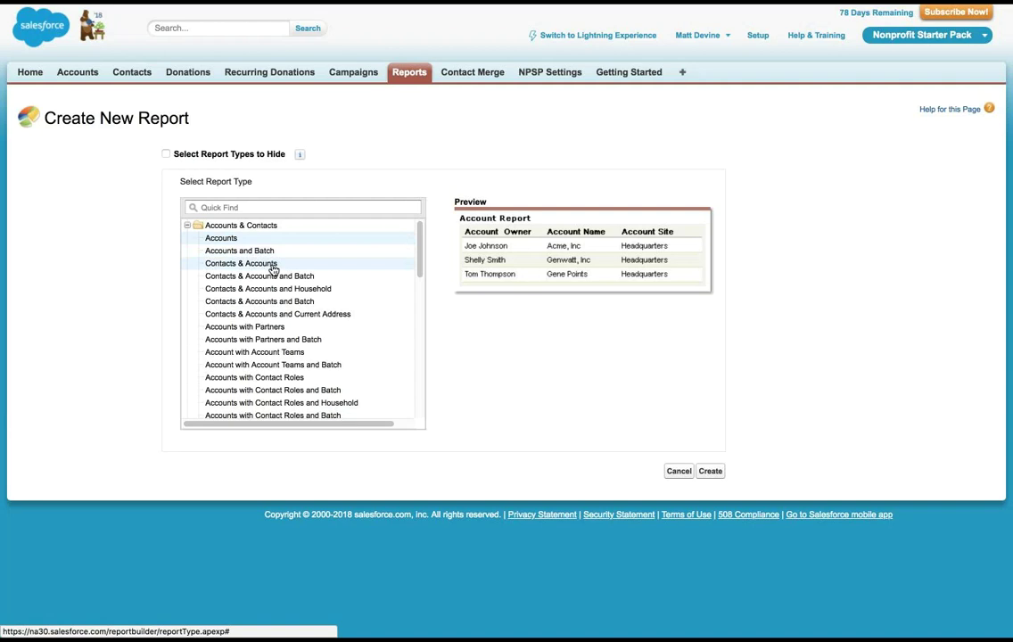
left_click(274, 265)
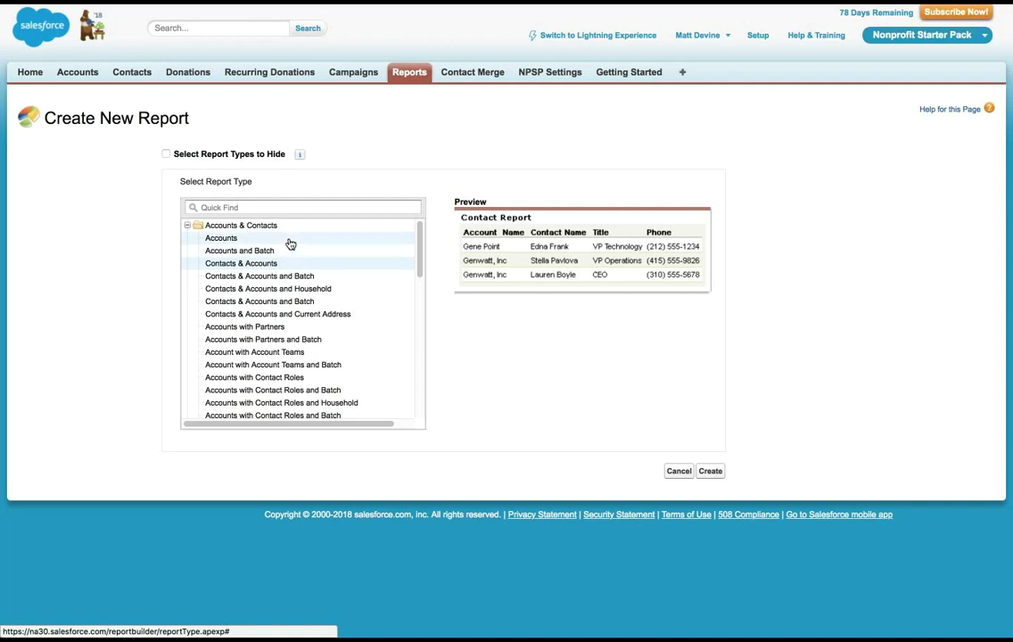
Step: Collapse the Accounts & Contacts category, preview the Donations report type and look through the other types in the Donations category
left_click(188, 227)
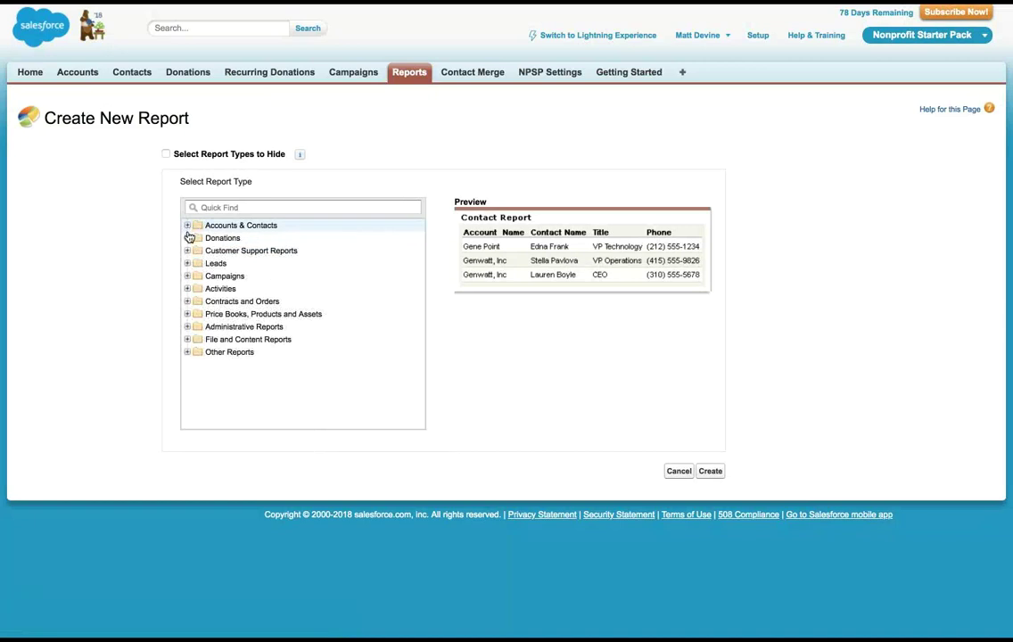
left_click(188, 239)
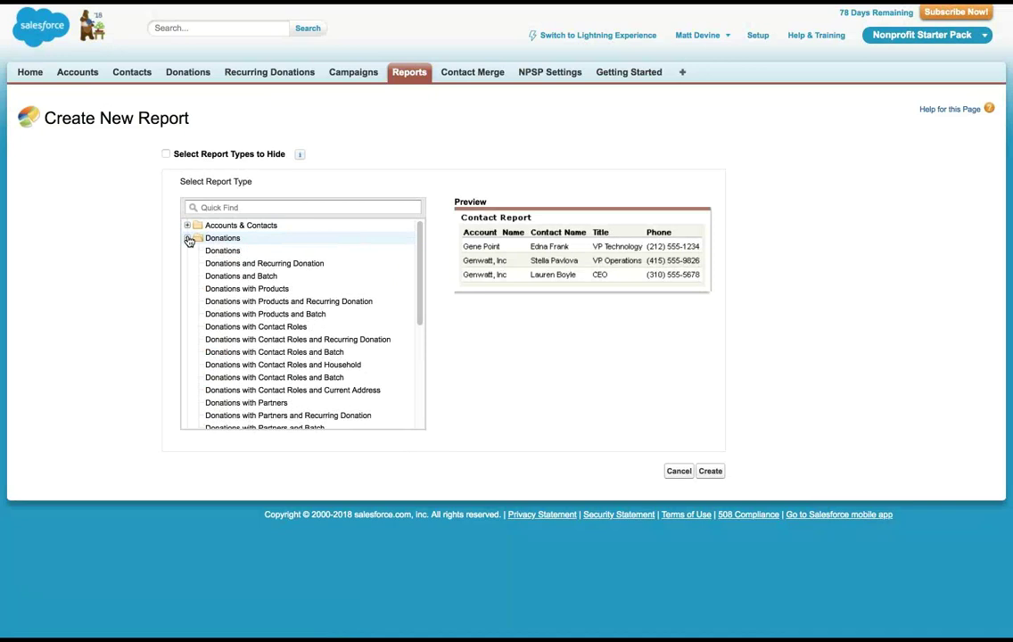
left_click(257, 253)
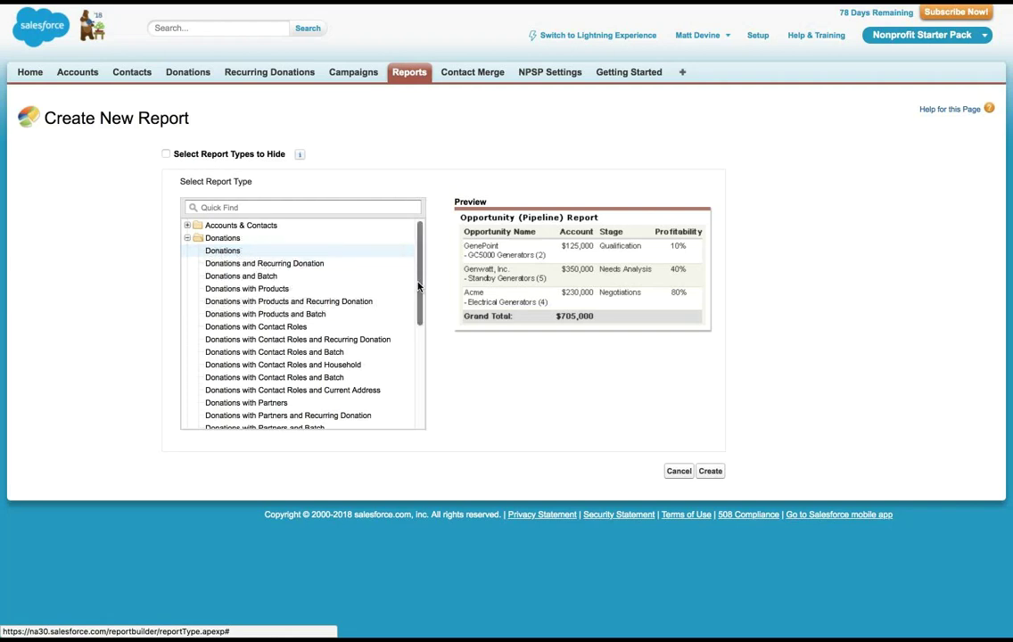
scroll(316, 286, "down", 5)
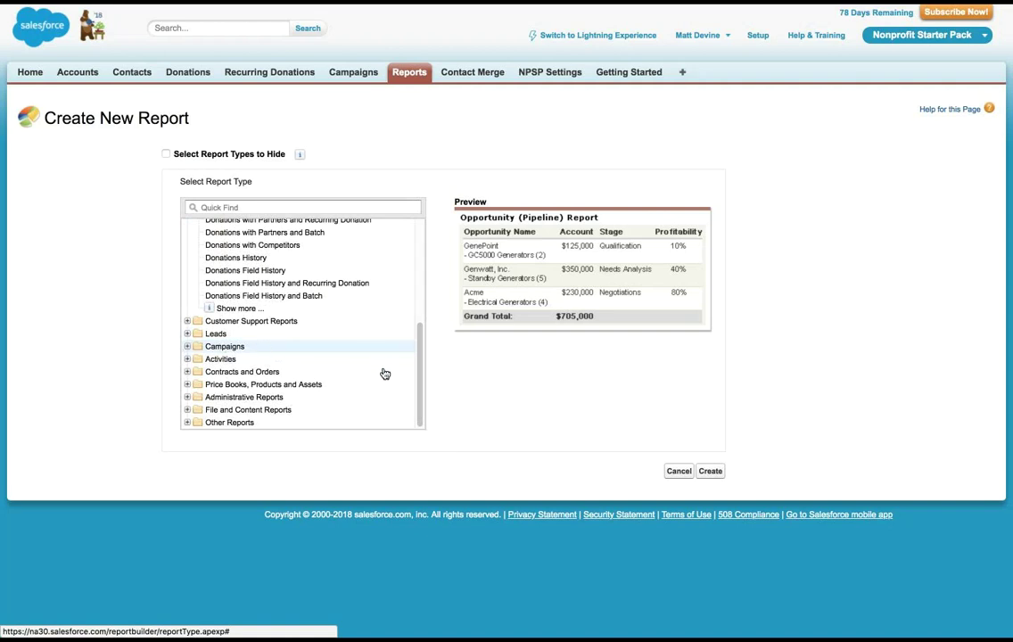
left_click_drag(421, 366, 397, 207)
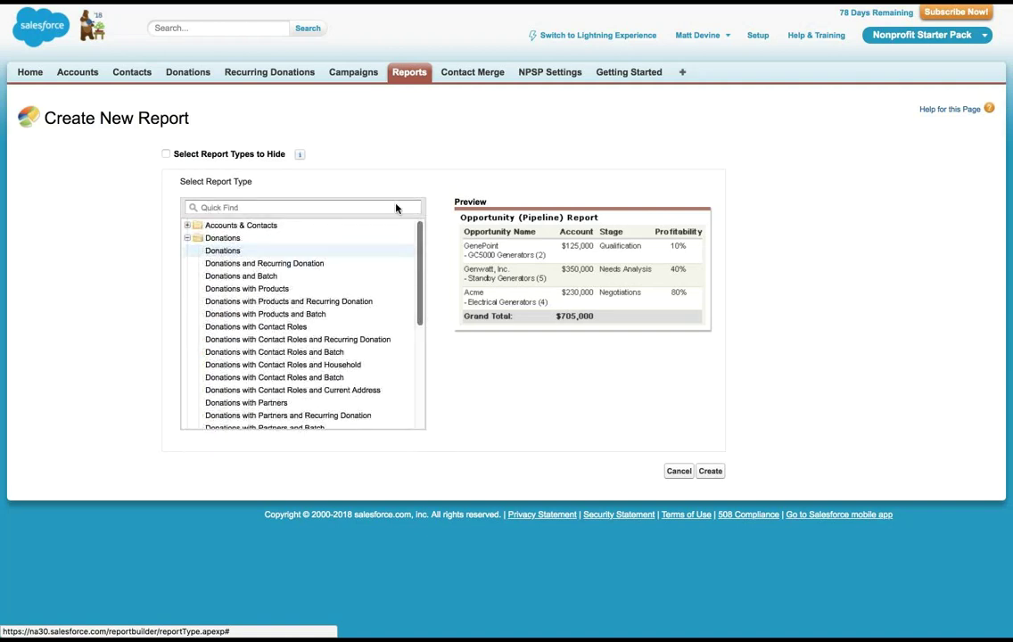
left_click(187, 239)
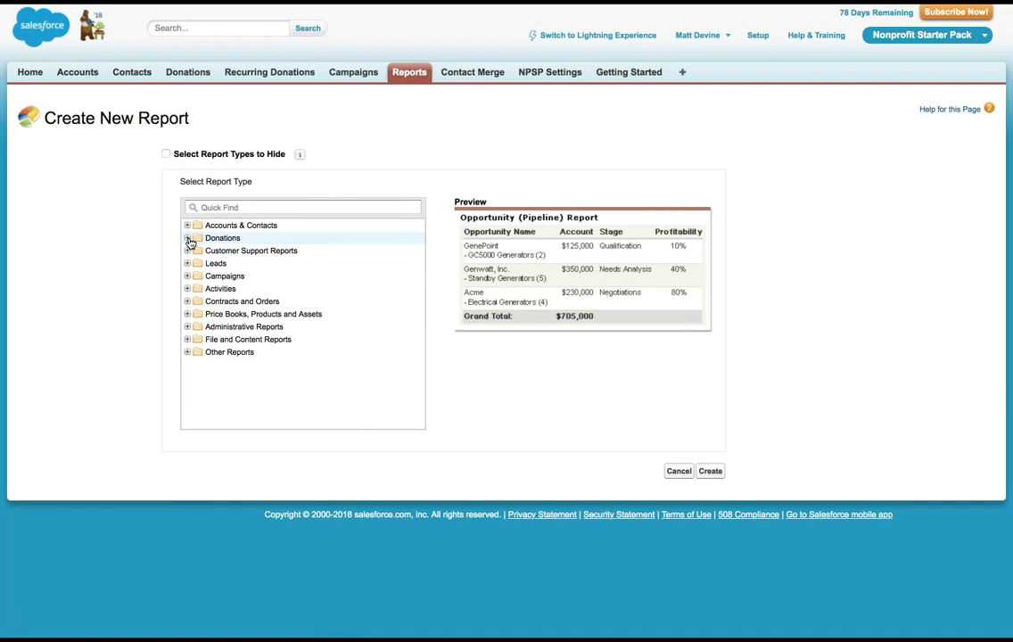
left_click(187, 238)
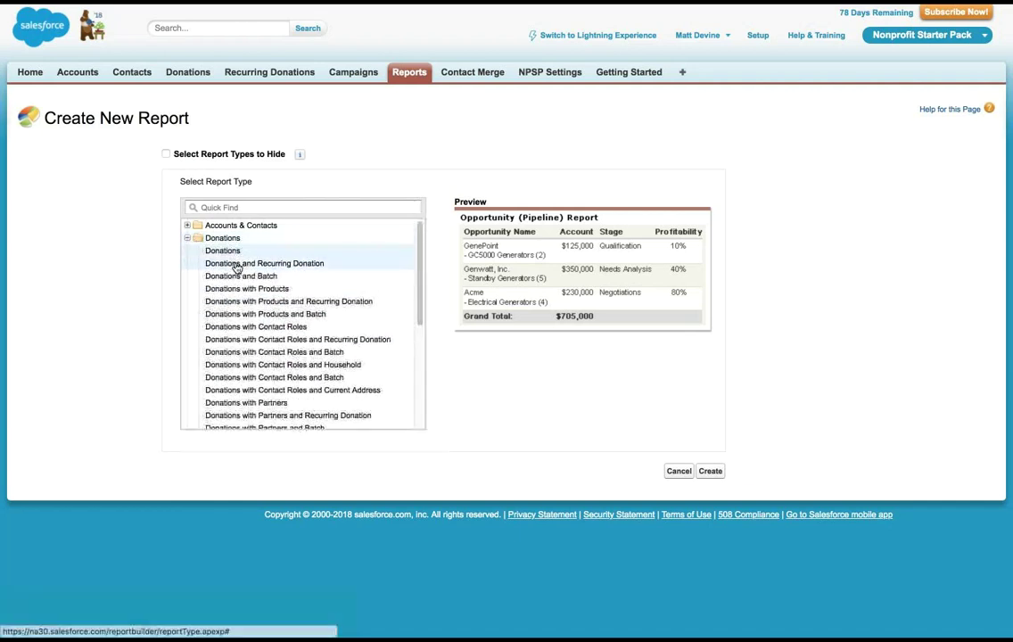
Step: Expand the Accounts & Contacts category again and select the Contacts & Accounts report type
left_click(187, 227)
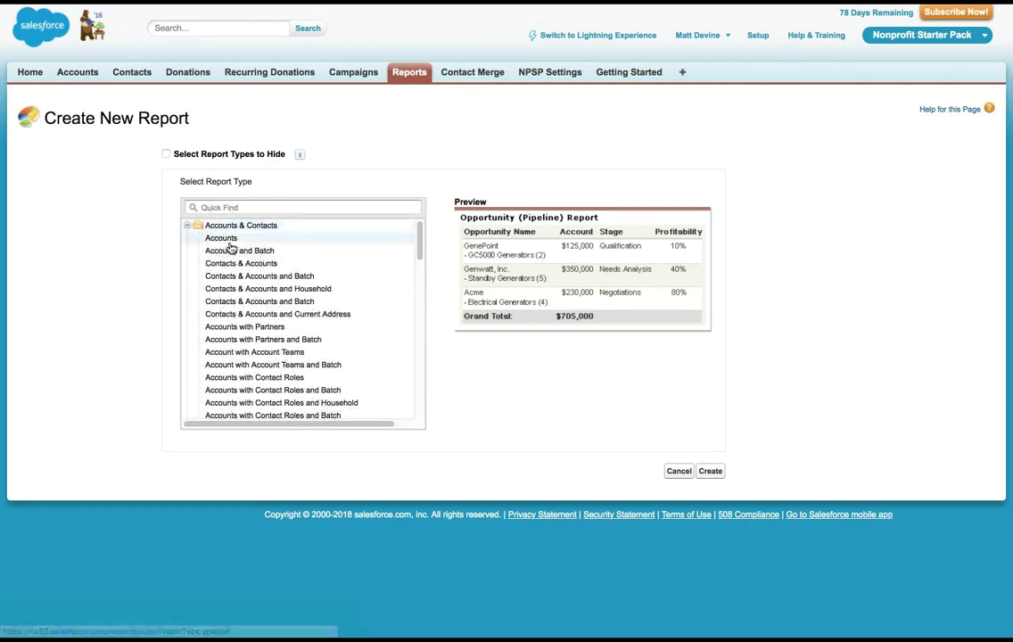
left_click(201, 237)
left_click(247, 264)
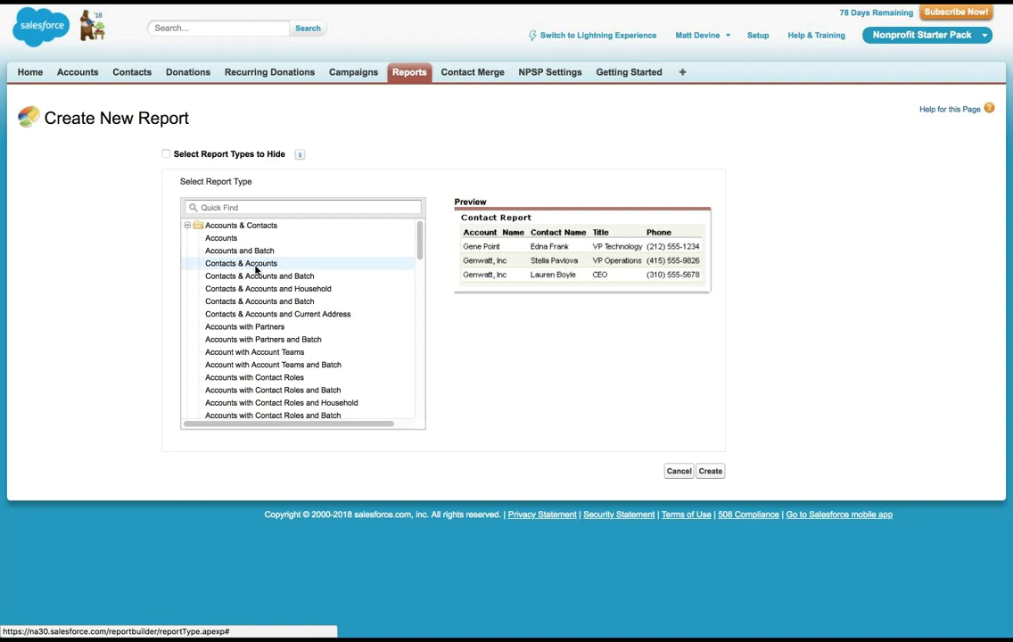
Step: Leave report creation for the Reports & Dashboards list and set the records displayed per page to 100
left_click(411, 74)
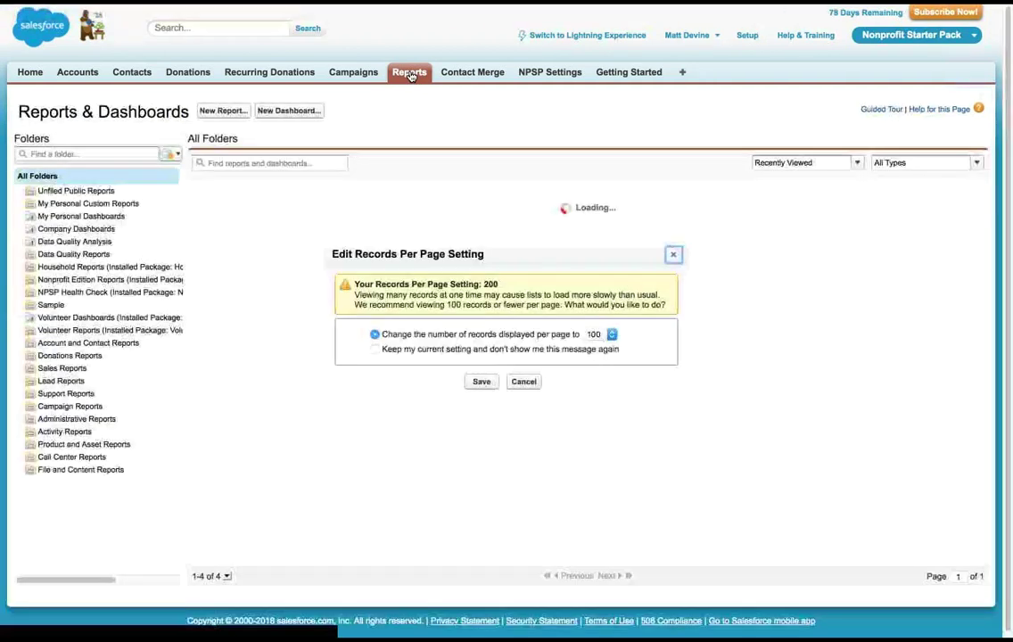
left_click(482, 382)
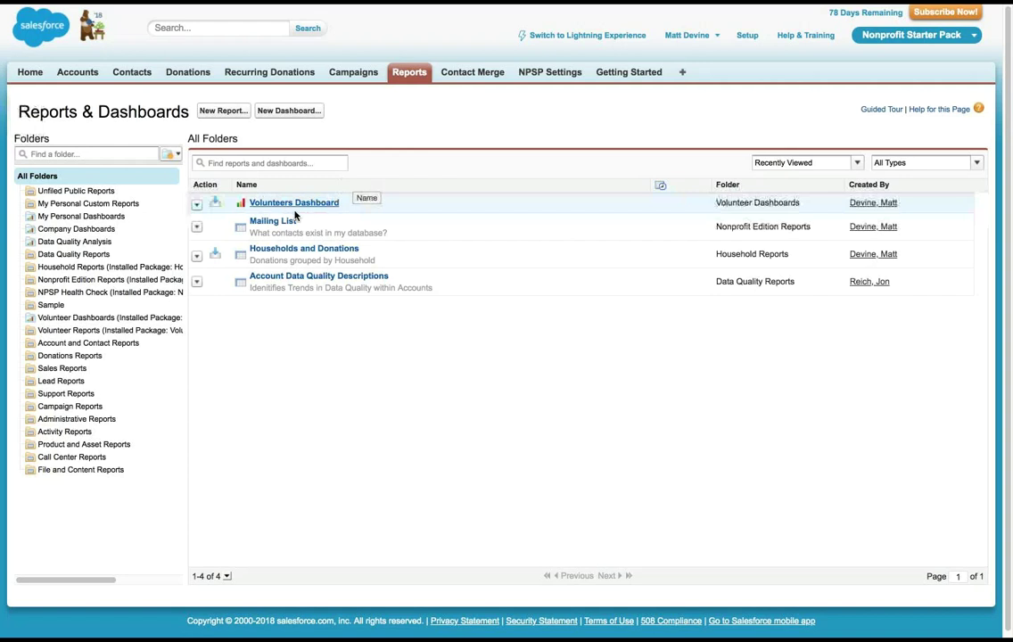
Step: Open the Mailing List report, start scheduling future runs, and compare the options for who receives the report by email
left_click(272, 223)
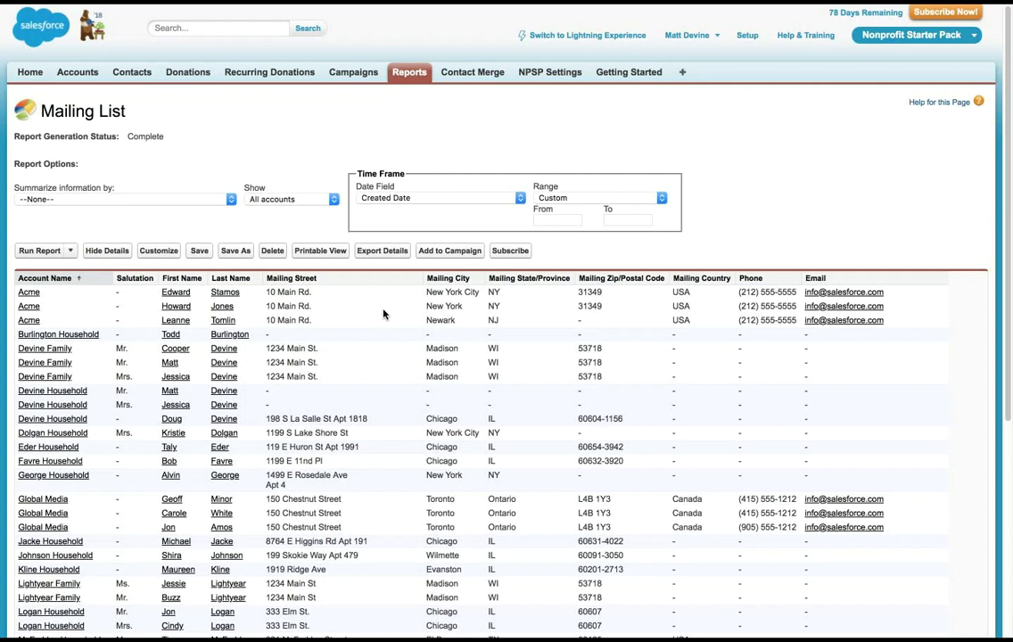
left_click(71, 251)
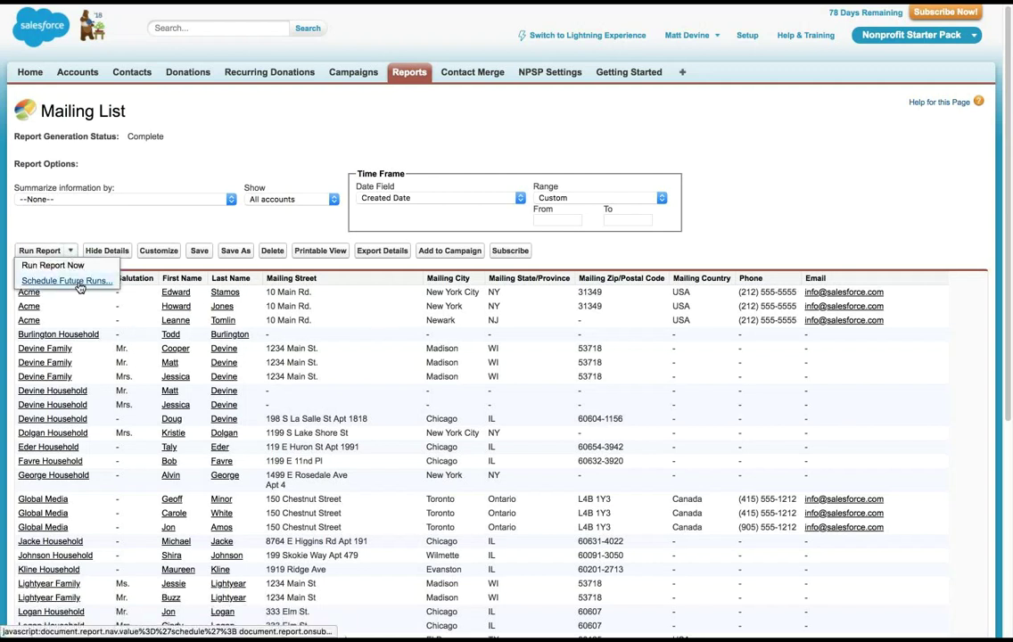
left_click(78, 283)
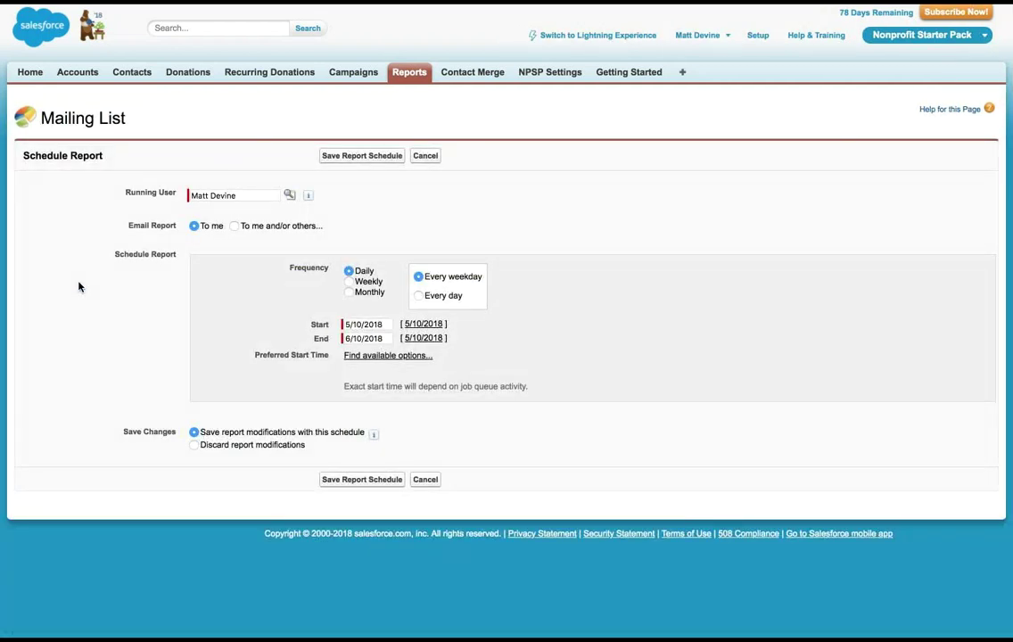
left_click(283, 227)
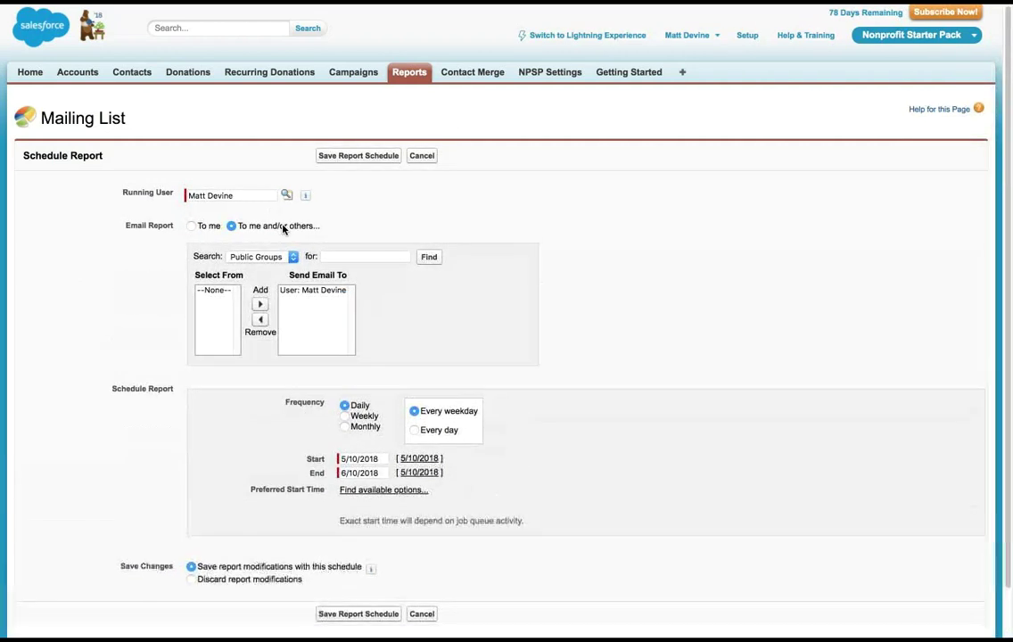
left_click(204, 227)
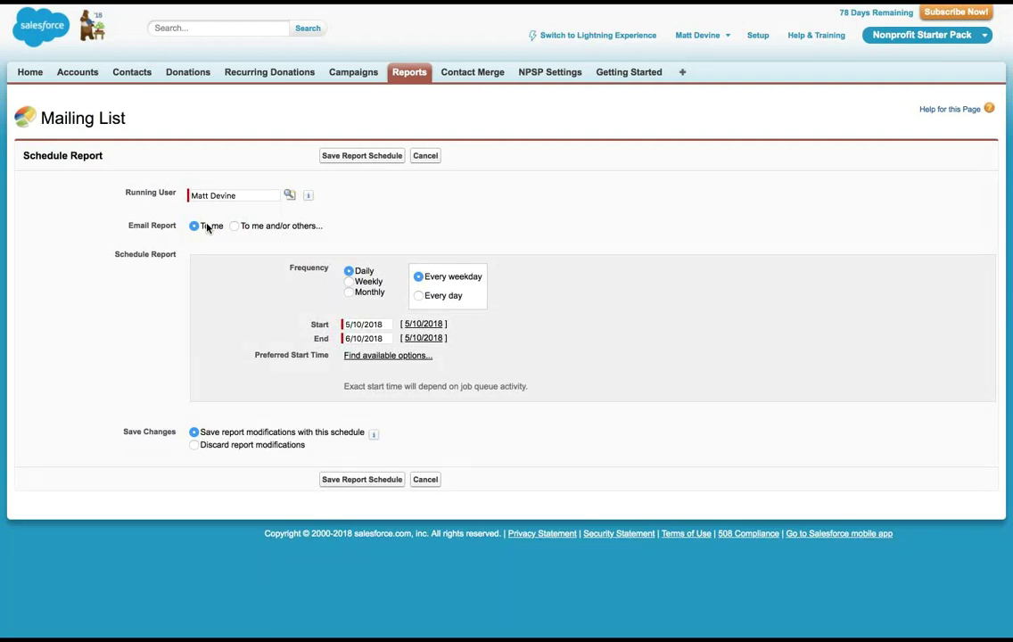
Step: Try a monthly report schedule ending 6/10/2019 with a 7:00 AM preferred start time, and cancel it without saving
left_click(363, 283)
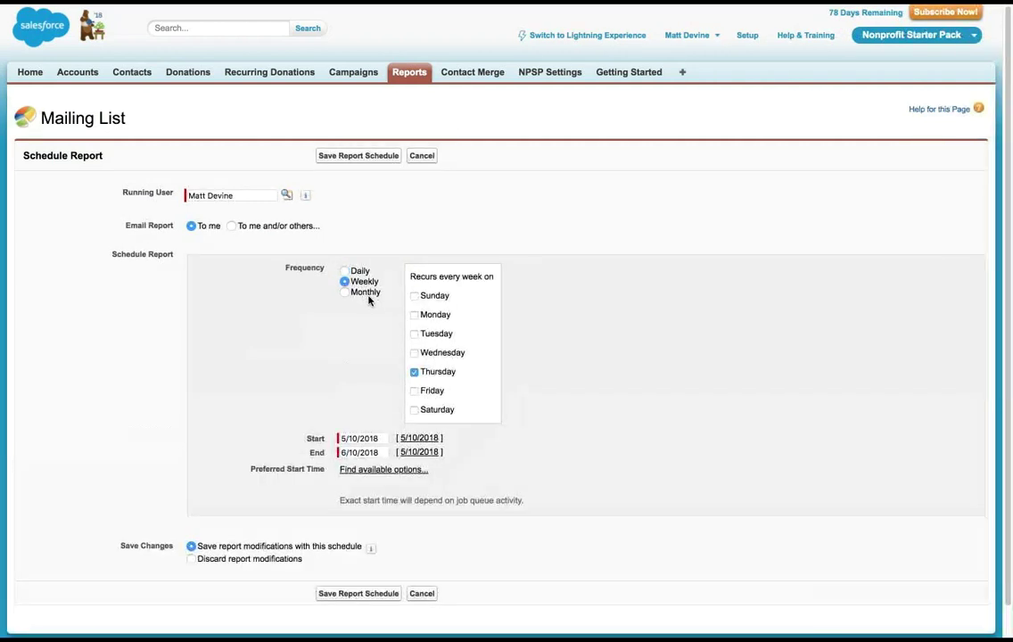
left_click(346, 293)
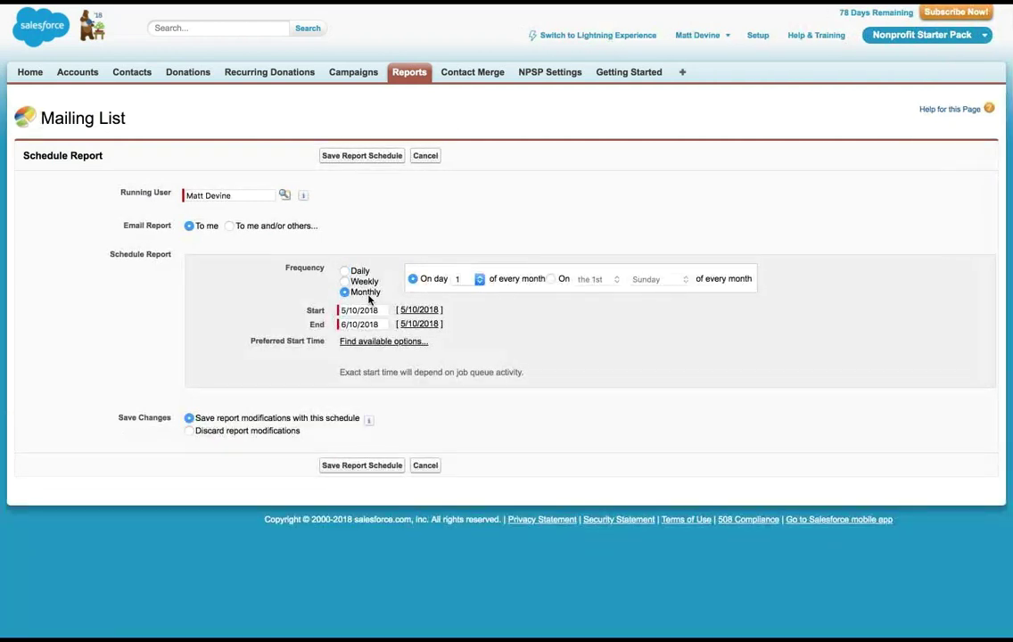
left_click(380, 324)
key("BackSpace")
type("9")
left_click(532, 335)
left_click(395, 346)
left_click(393, 343)
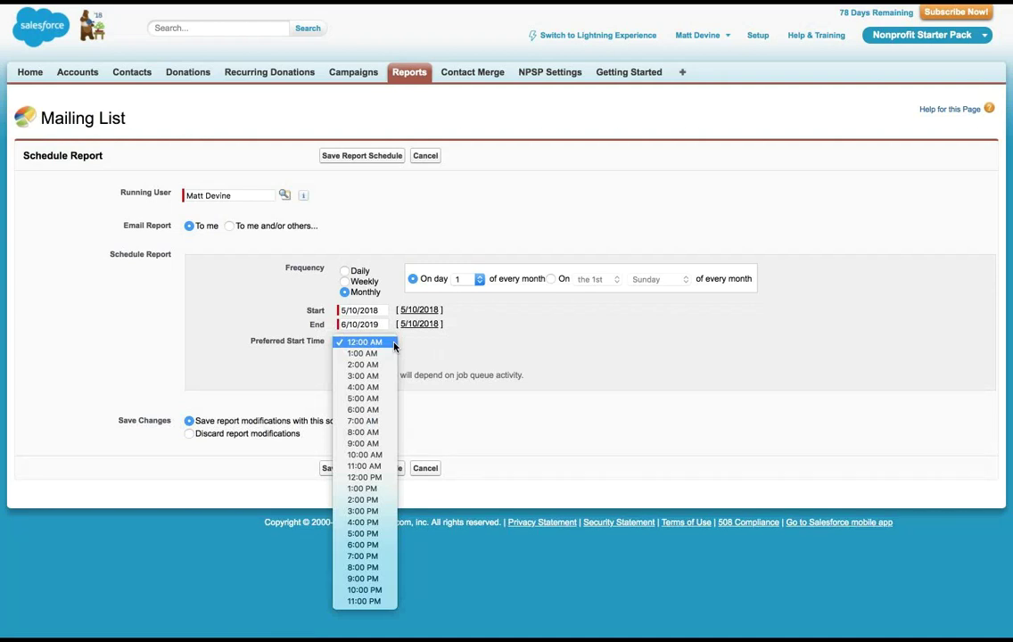
left_click(378, 421)
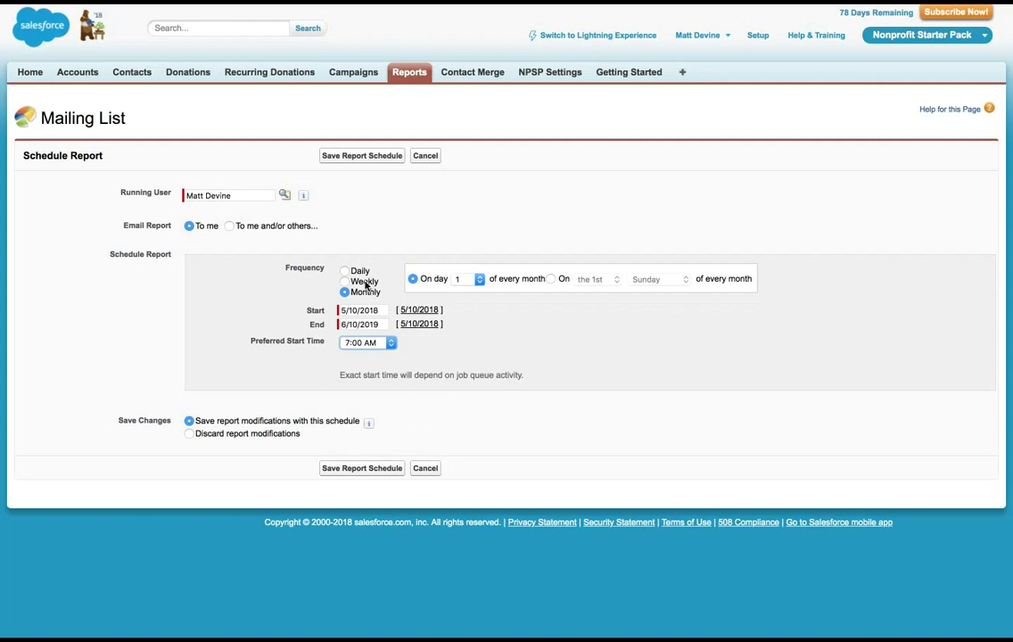
left_click(427, 158)
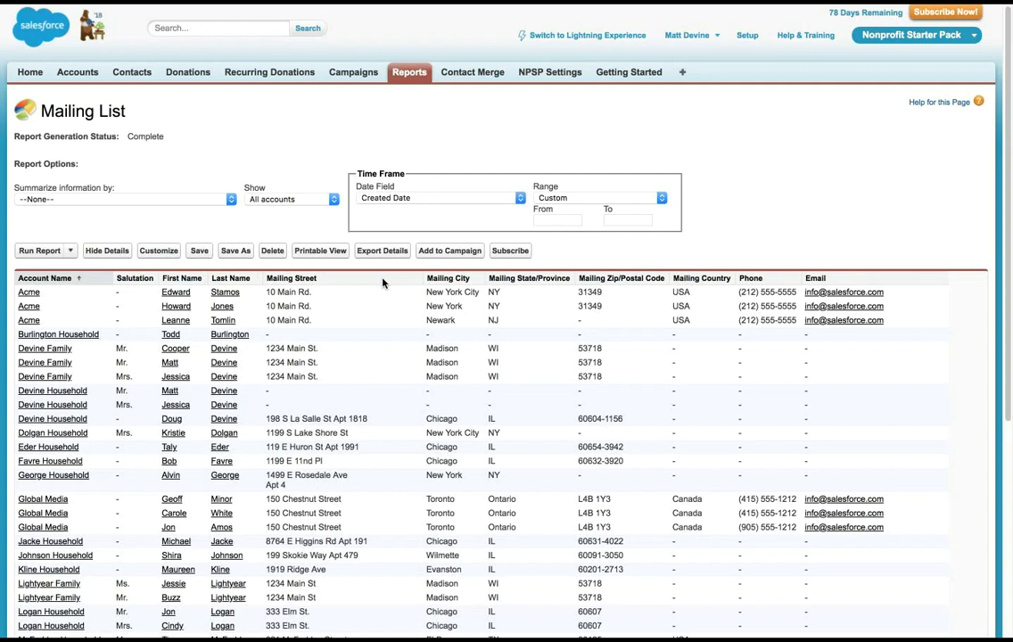
Step: Look at the Mailing List report's save form and its report folder choice, and cancel without saving
left_click(199, 252)
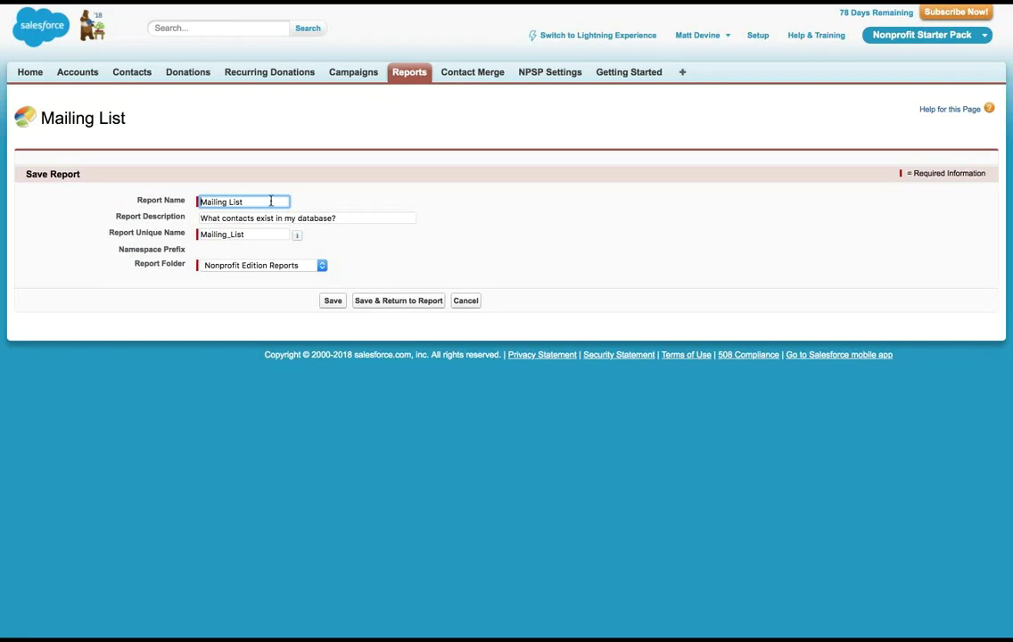
left_click(302, 267)
left_click(303, 266)
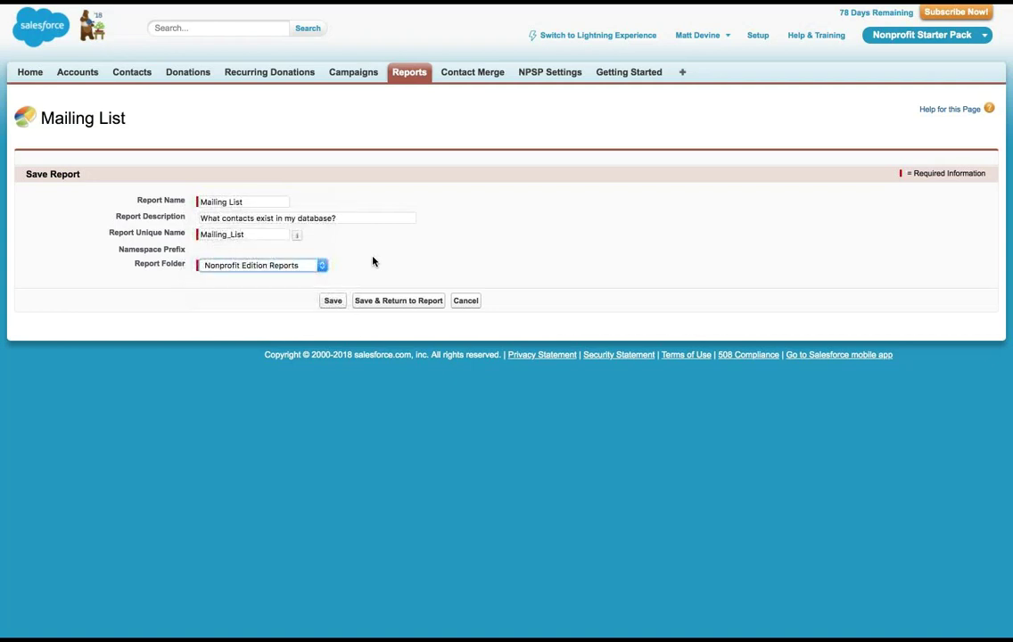
left_click(463, 302)
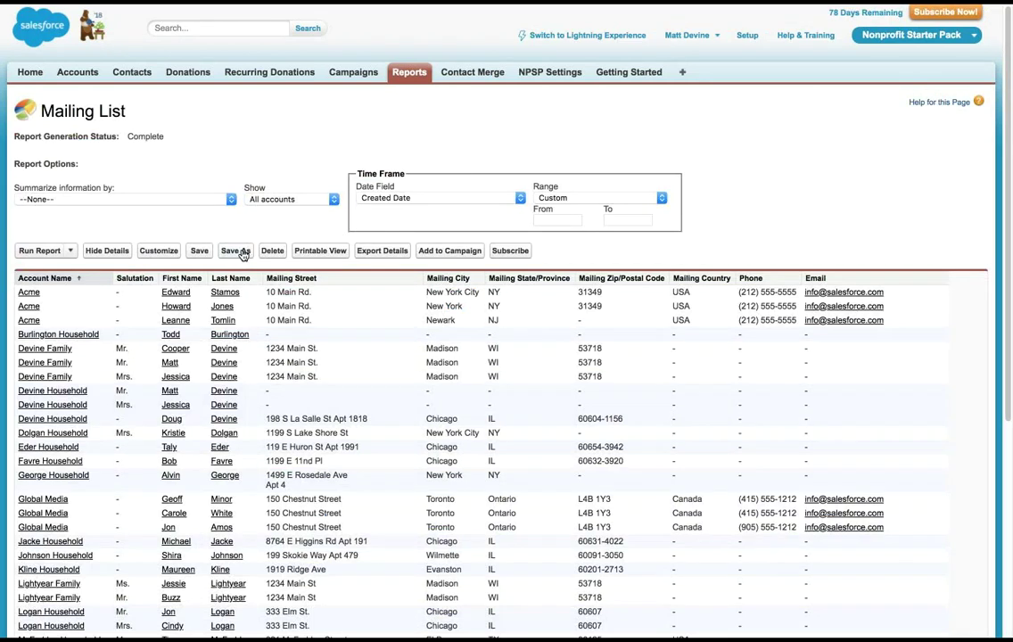
Step: Check which report folders are available for saving the report as a new copy, and cancel the copy
left_click(238, 251)
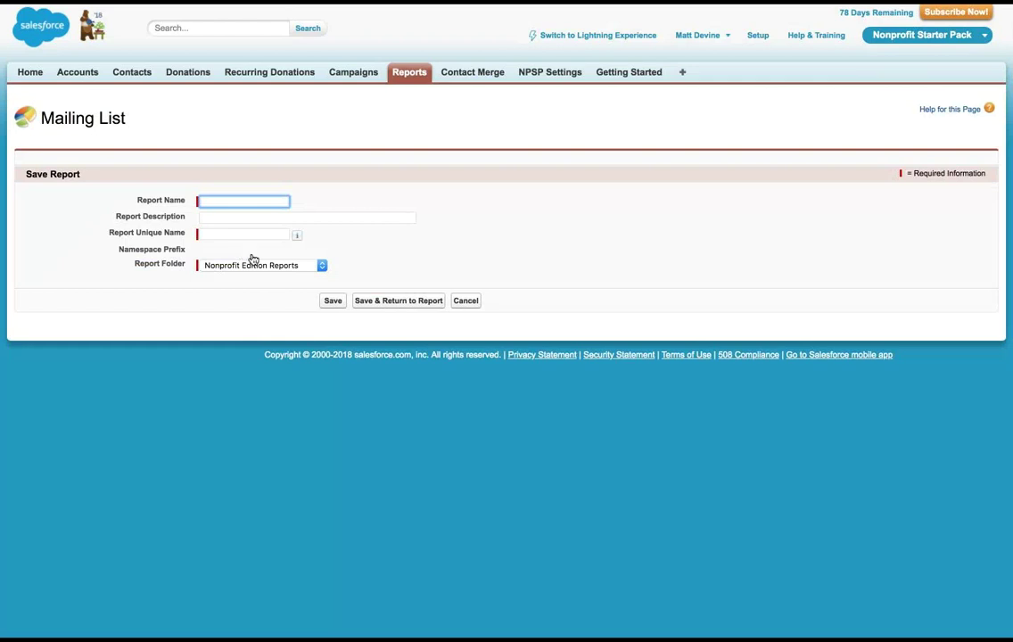
left_click(262, 266)
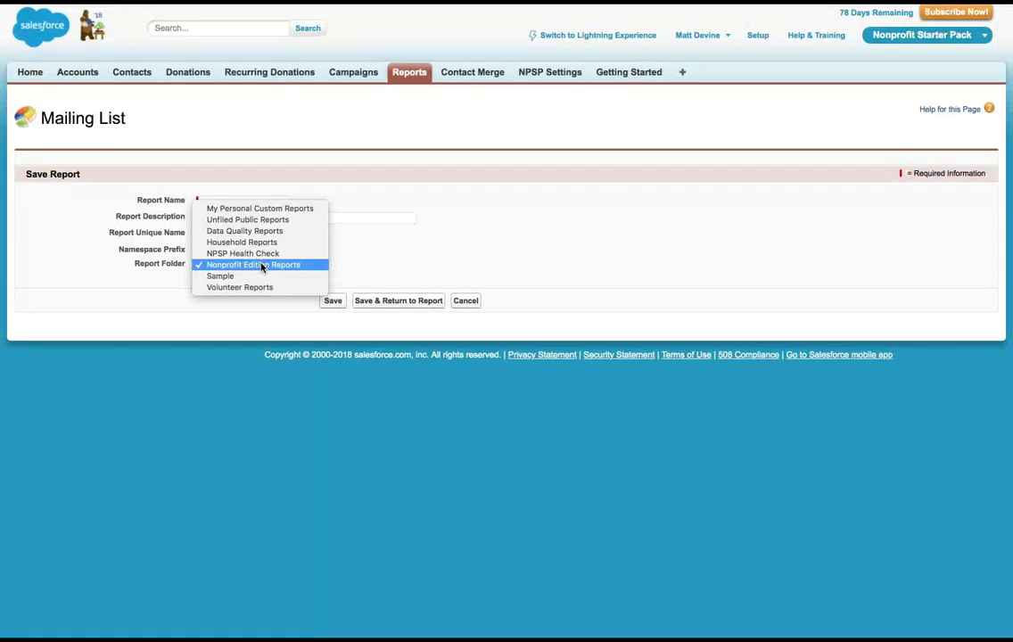
left_click(262, 266)
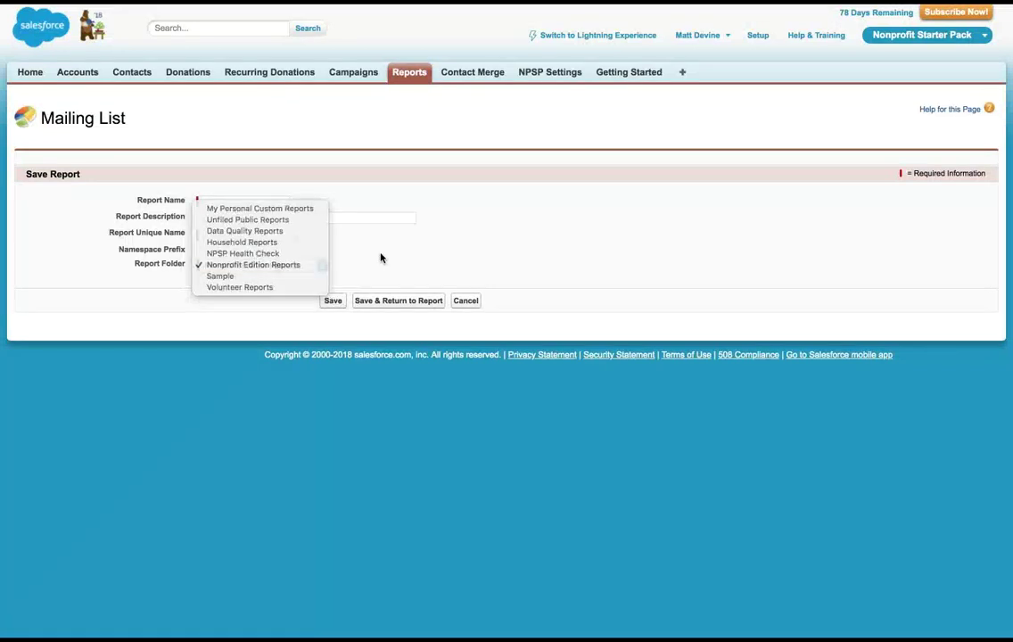
left_click(463, 302)
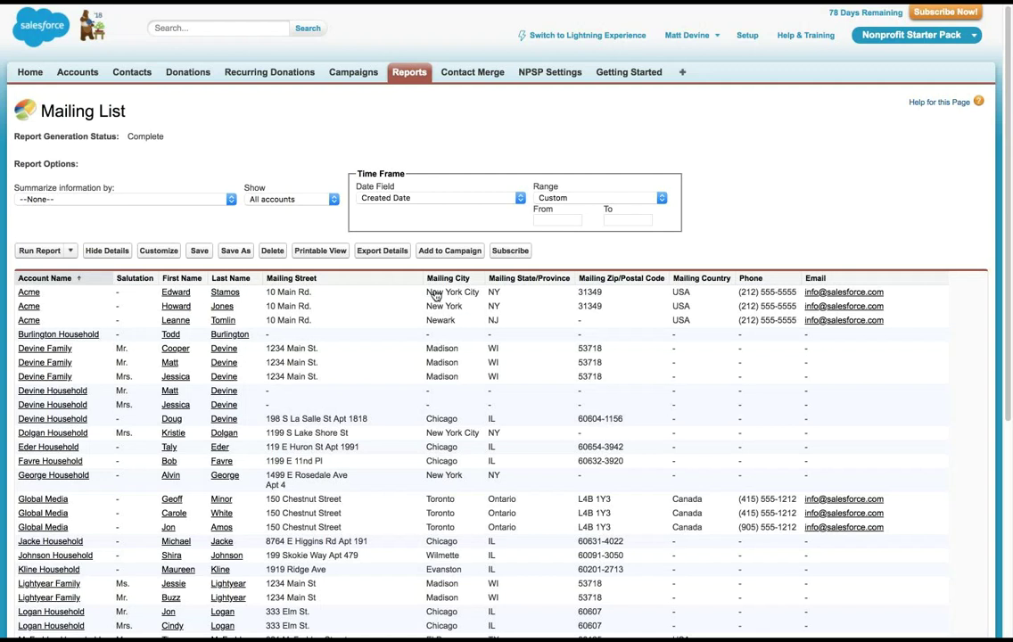
Step: Generate the report's printable view and examine the spreadsheet version full screen in Excel, selecting the column header row 10
left_click(332, 251)
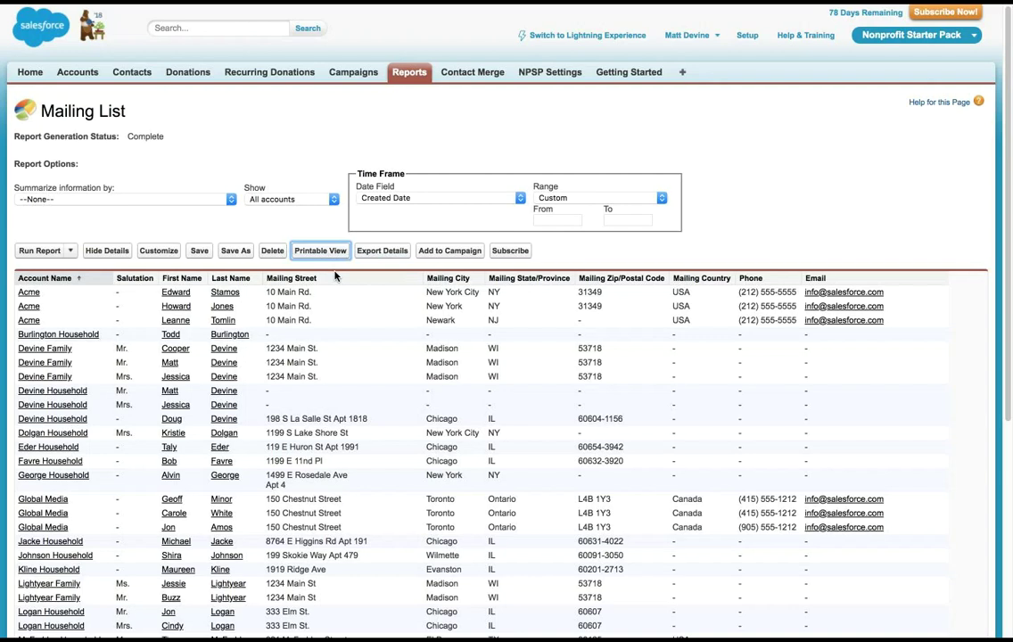
key("ctrl+Up")
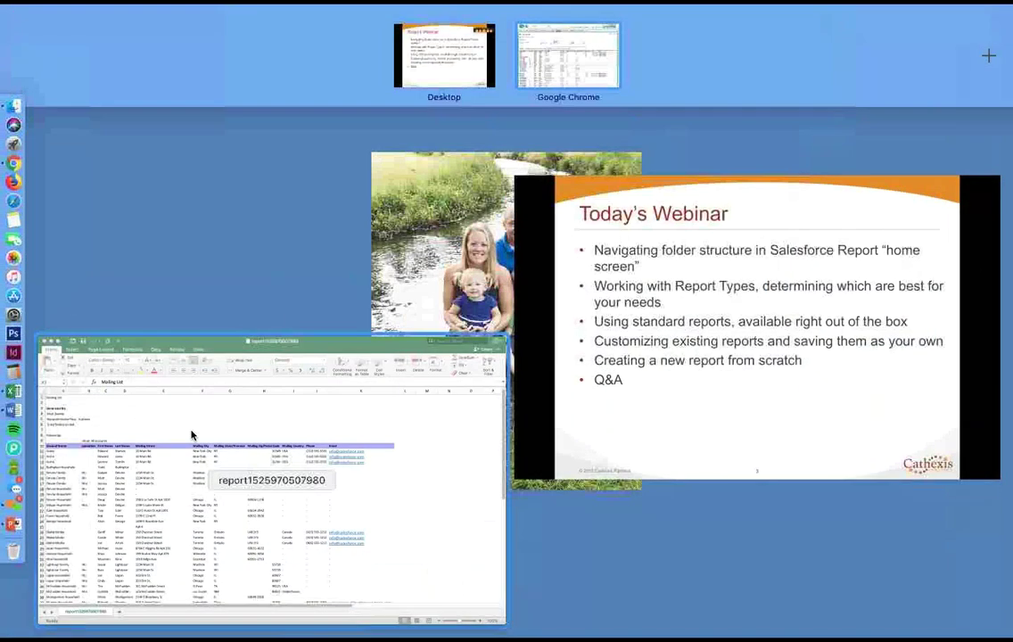
left_click(192, 435)
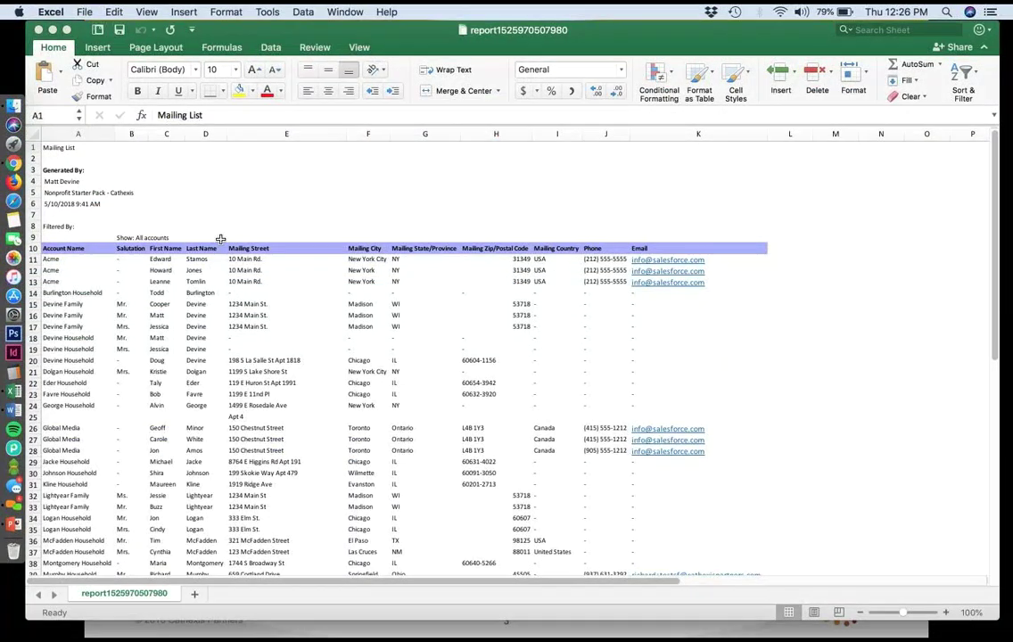
left_click(66, 30)
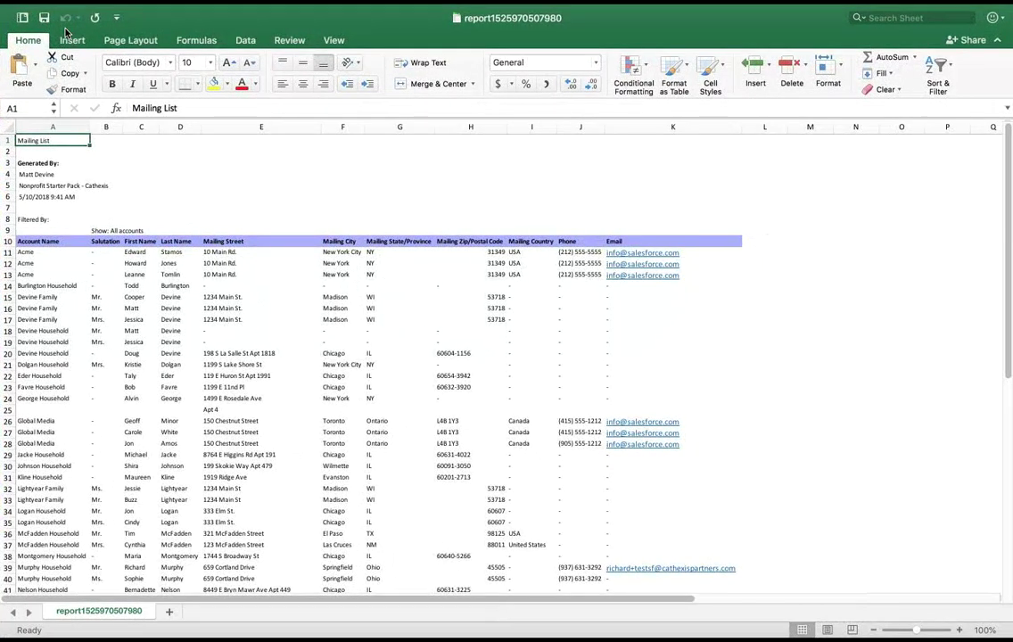
left_click(7, 241)
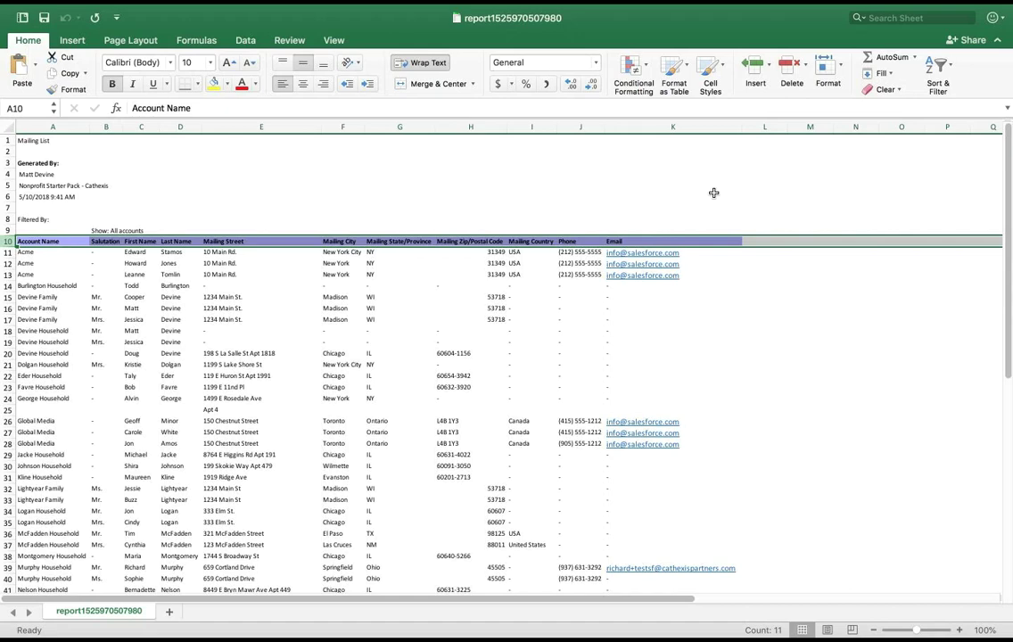
Step: Switch back to Salesforce in Chrome and export the report details in Comma Delimited .csv format
key("ctrl+Up")
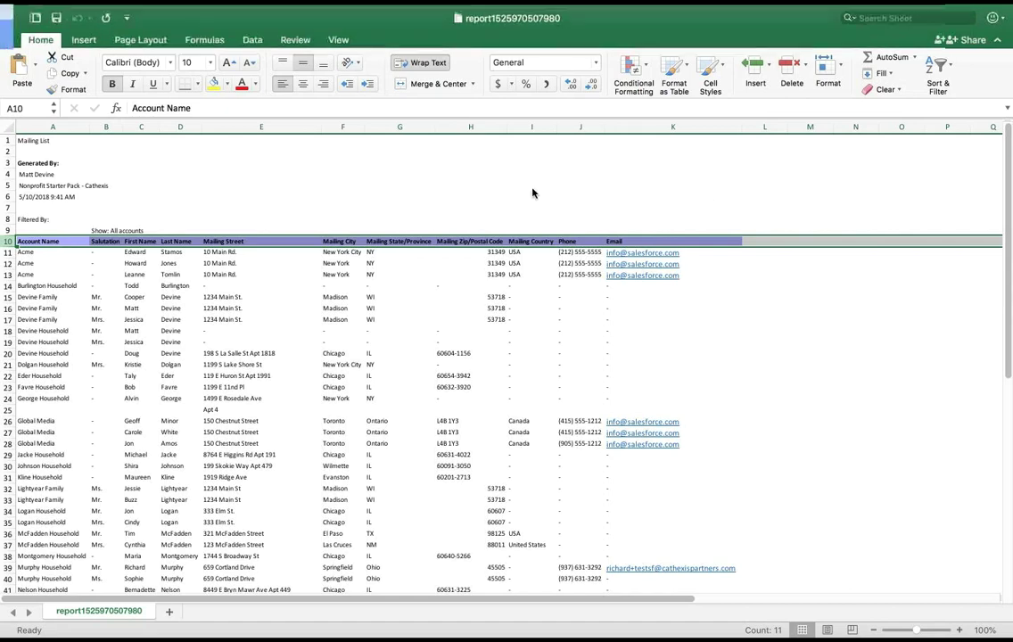
left_click(13, 163)
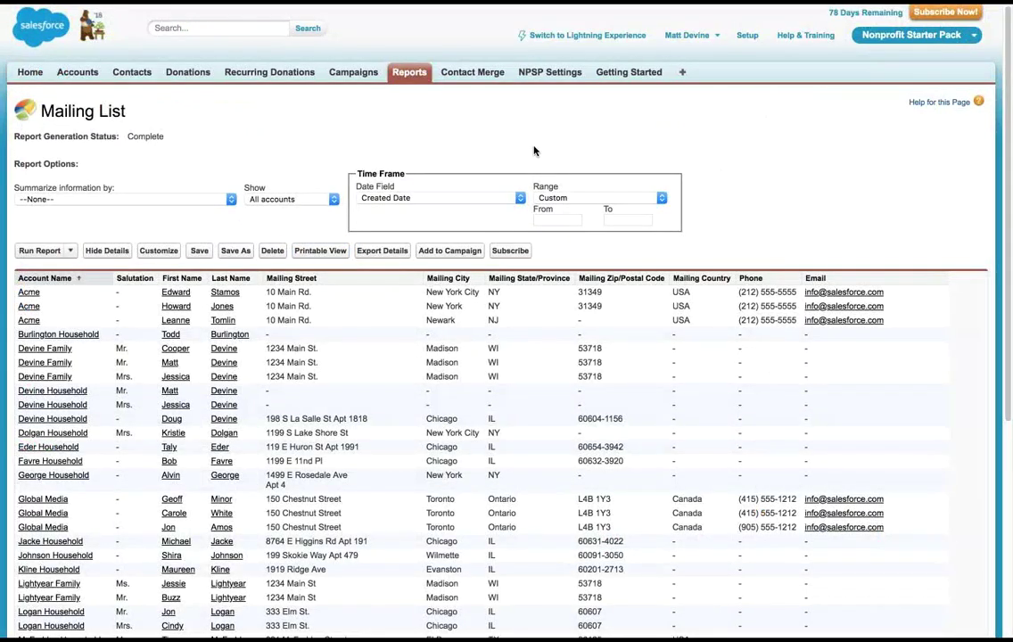
left_click(383, 253)
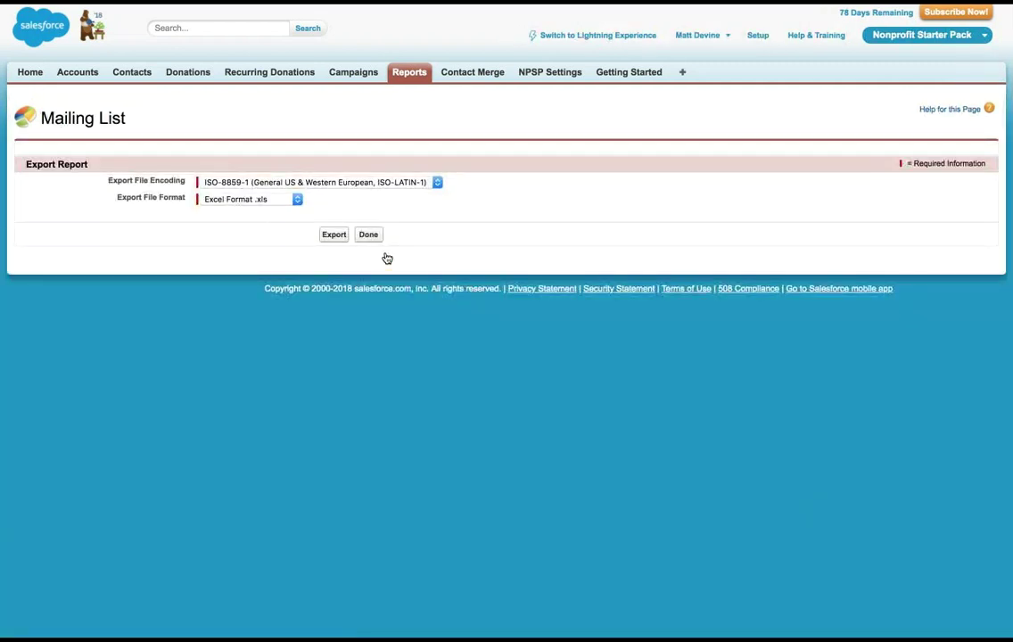
left_click(296, 199)
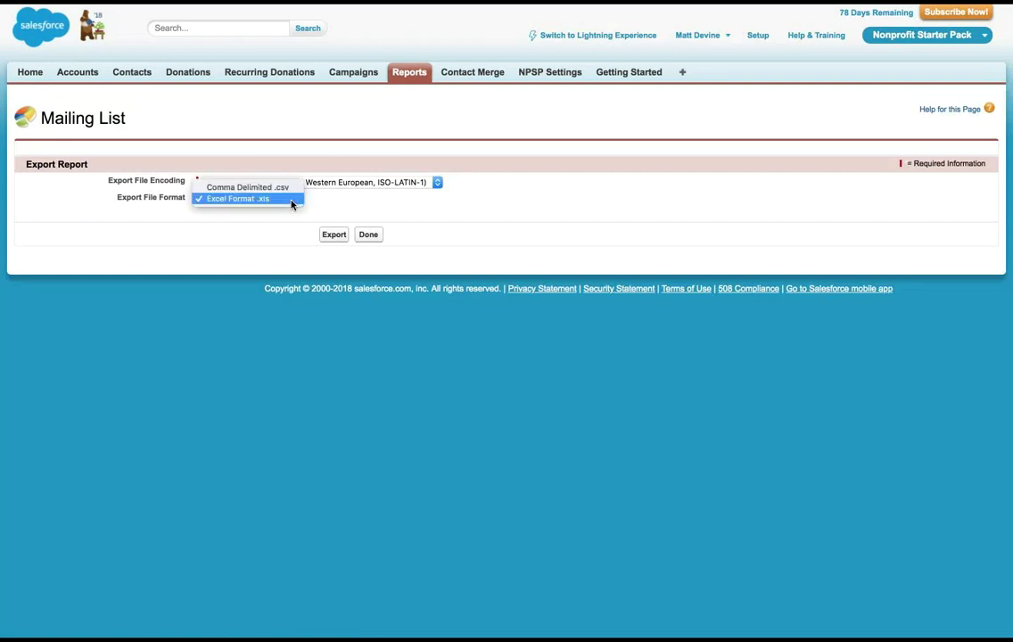
left_click(268, 188)
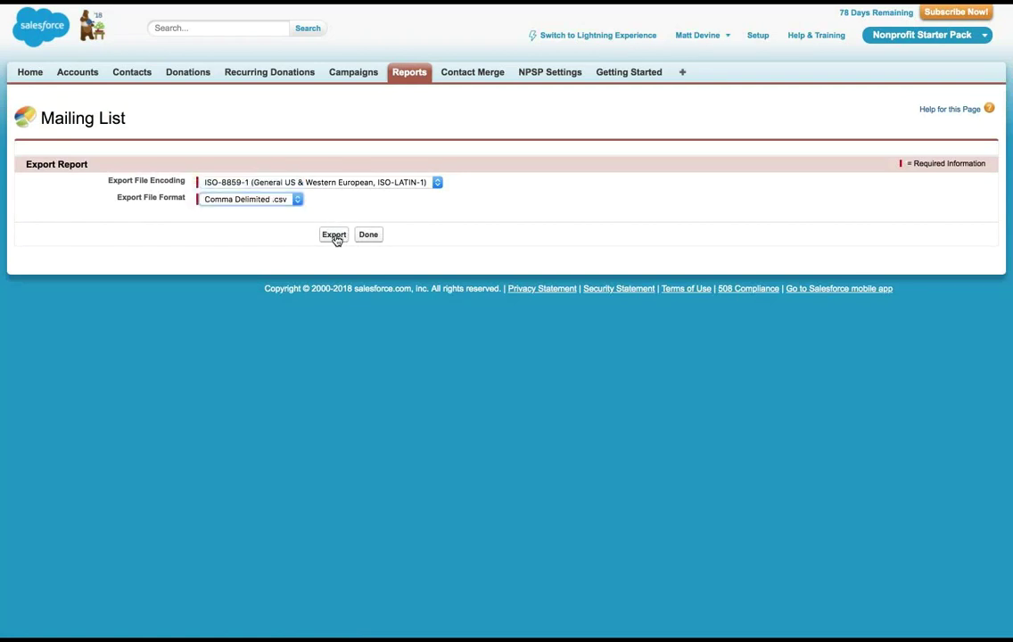
left_click(334, 235)
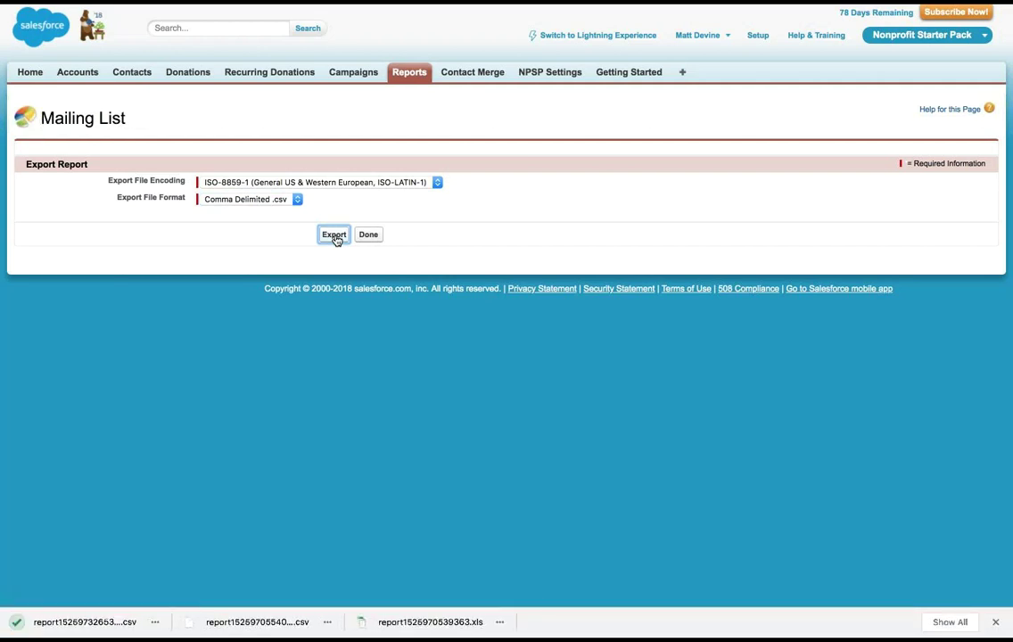
Step: Open the exported CSV in Excel to inspect it, and return to Chrome to close the export page
left_click(81, 621)
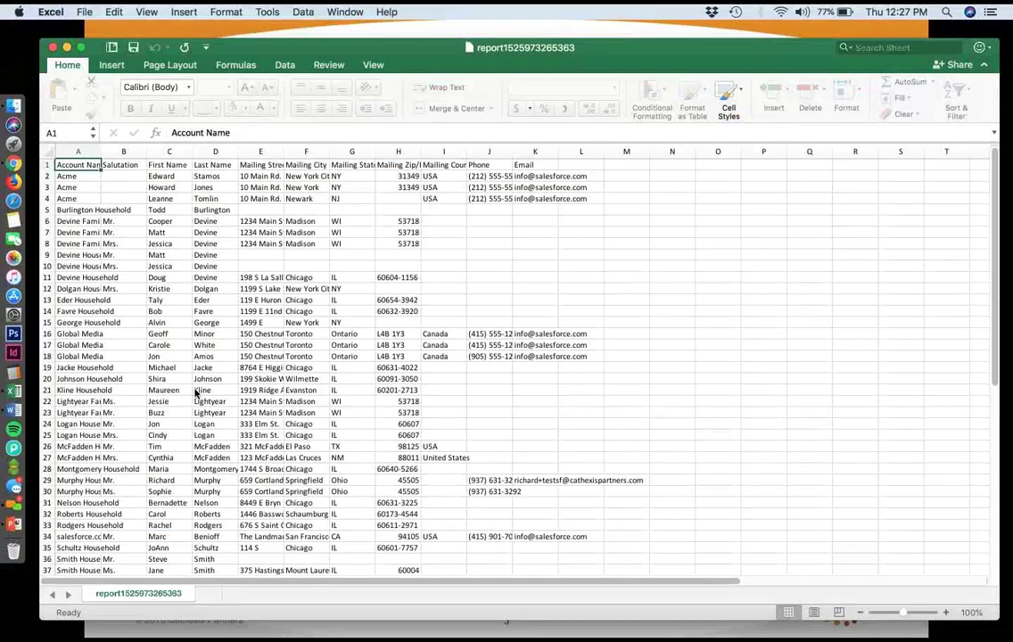
left_click(197, 392)
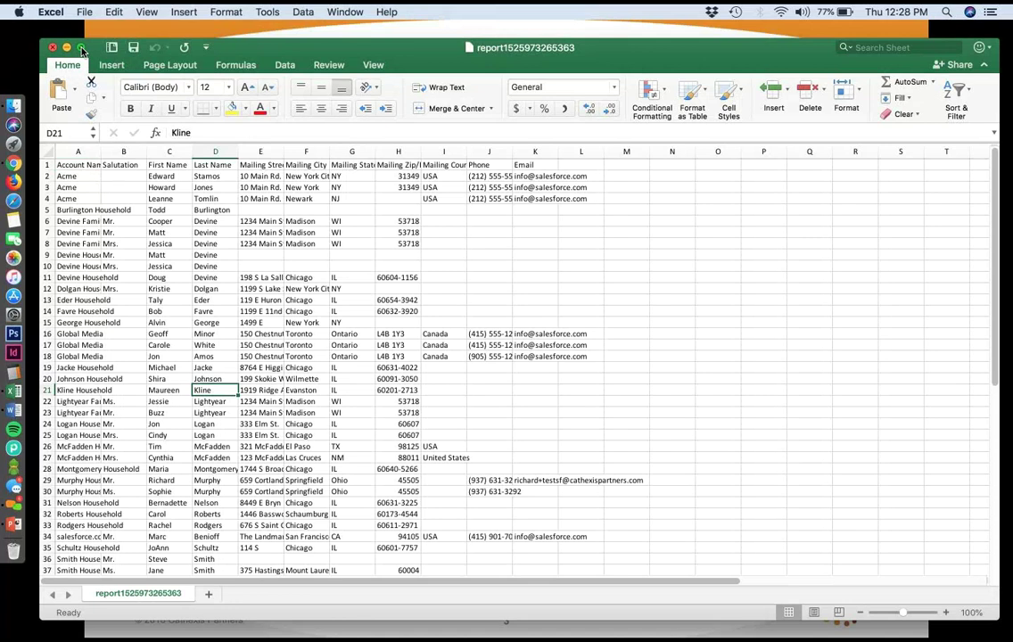
left_click(13, 164)
left_click(371, 237)
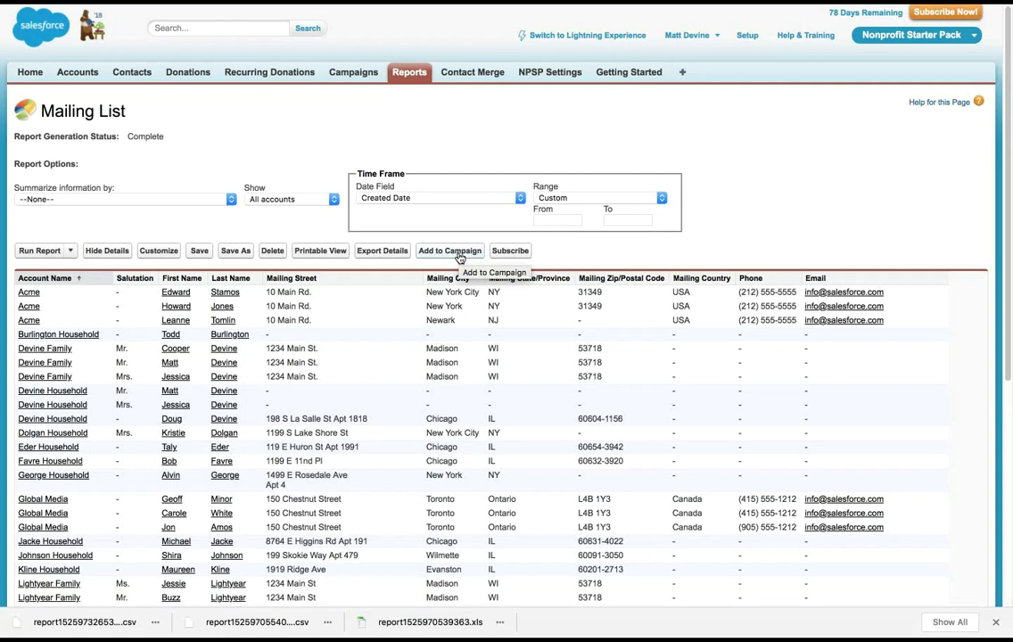
Step: View the Mailing List report's subscription settings, cancel them, and open the report for customization
left_click(508, 252)
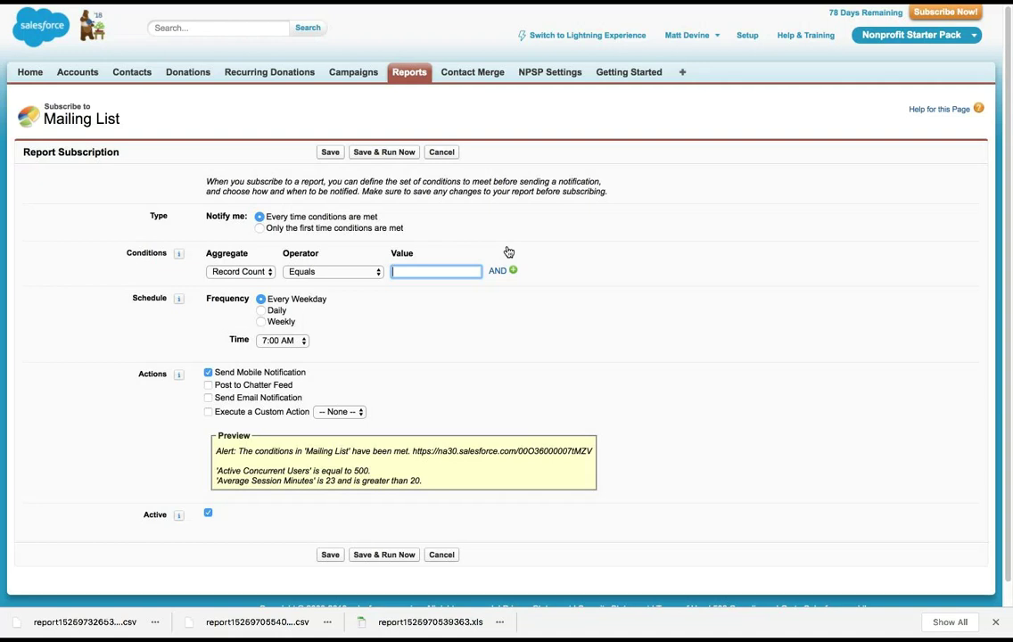
left_click(442, 152)
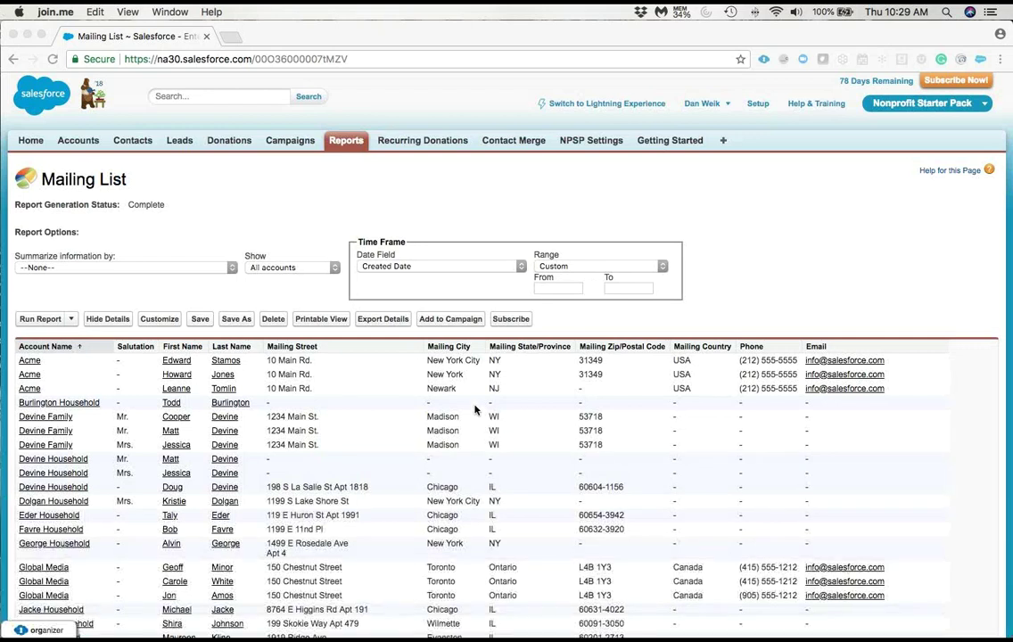
left_click(164, 323)
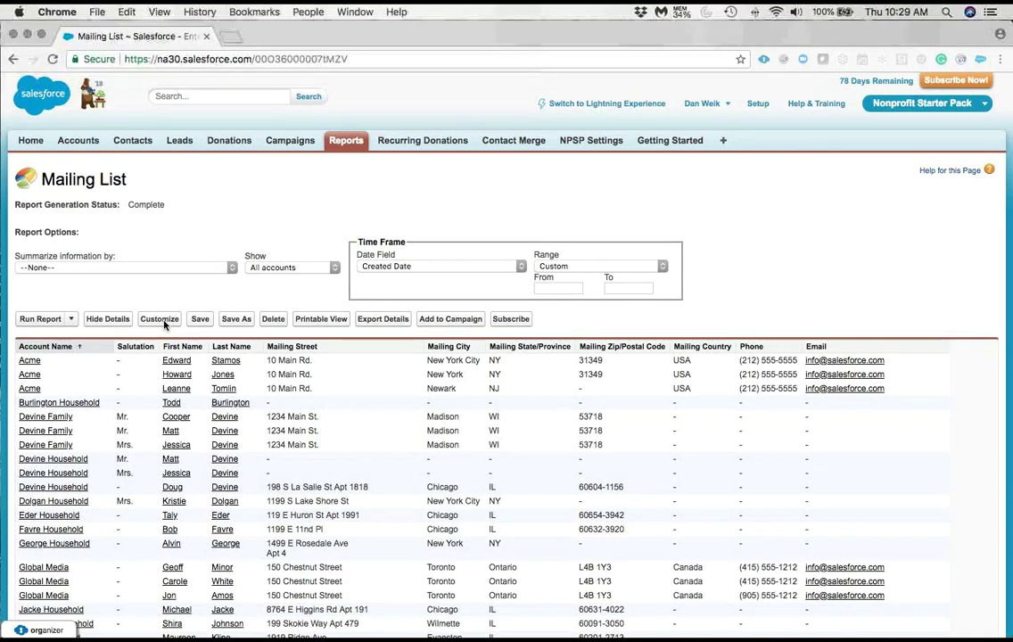
left_click(162, 322)
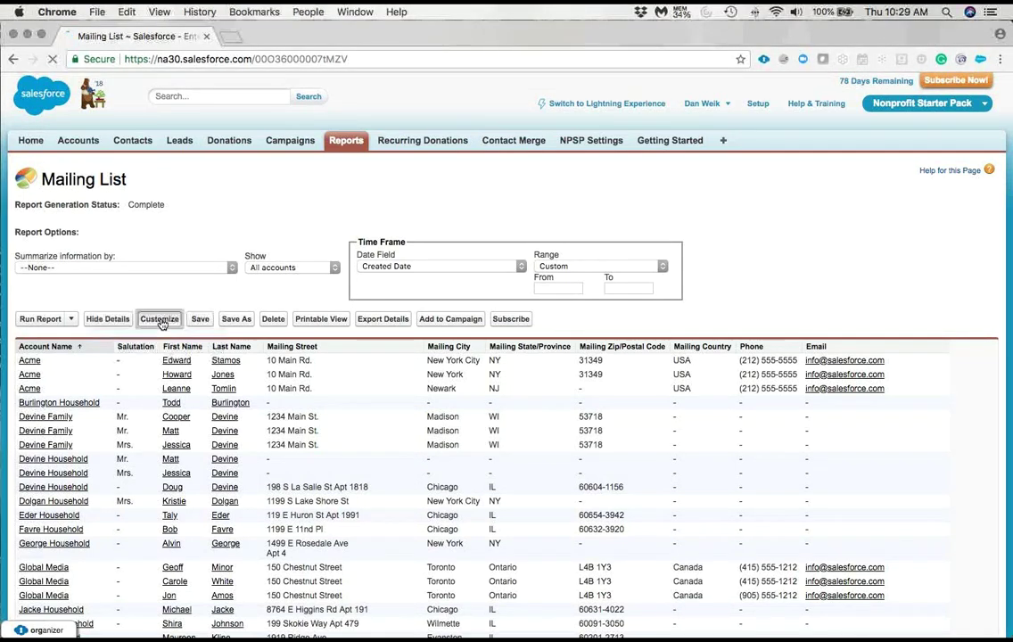
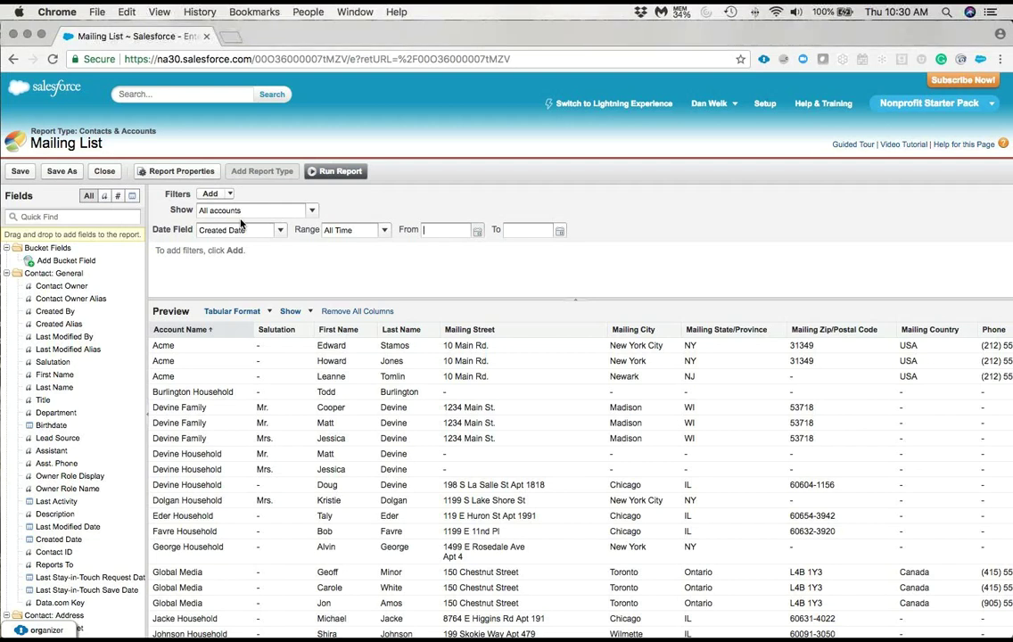
Step: Review the options available for the report's account scope and its date field
left_click(311, 212)
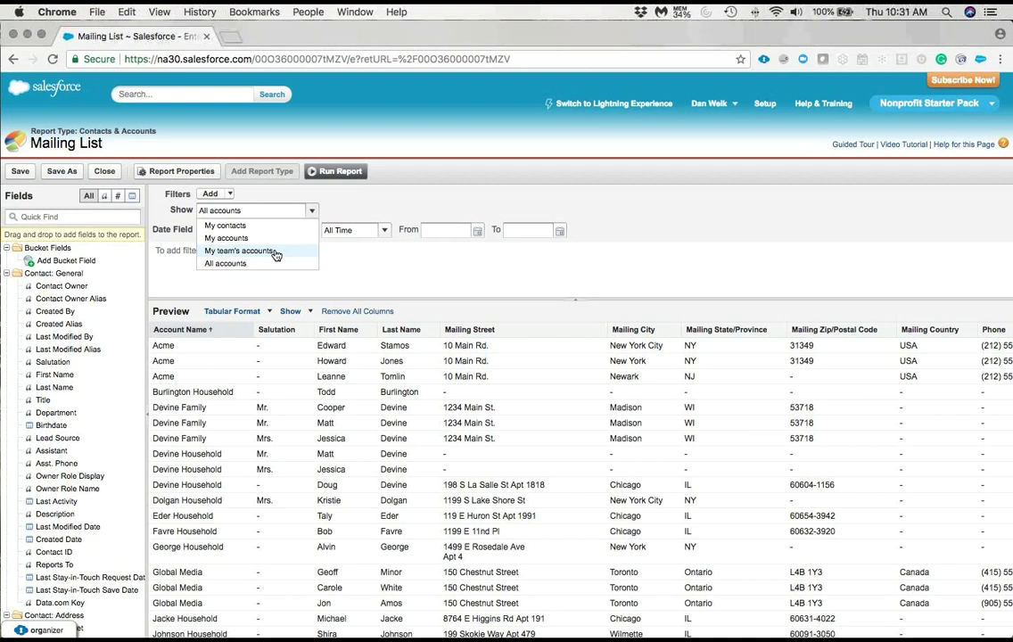
left_click(344, 205)
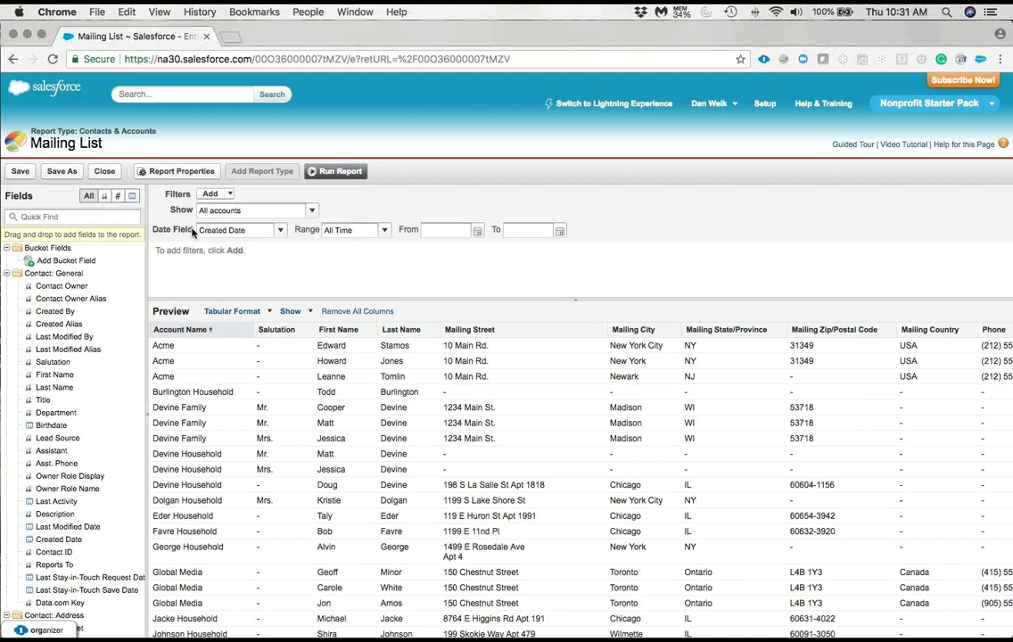
left_click(282, 232)
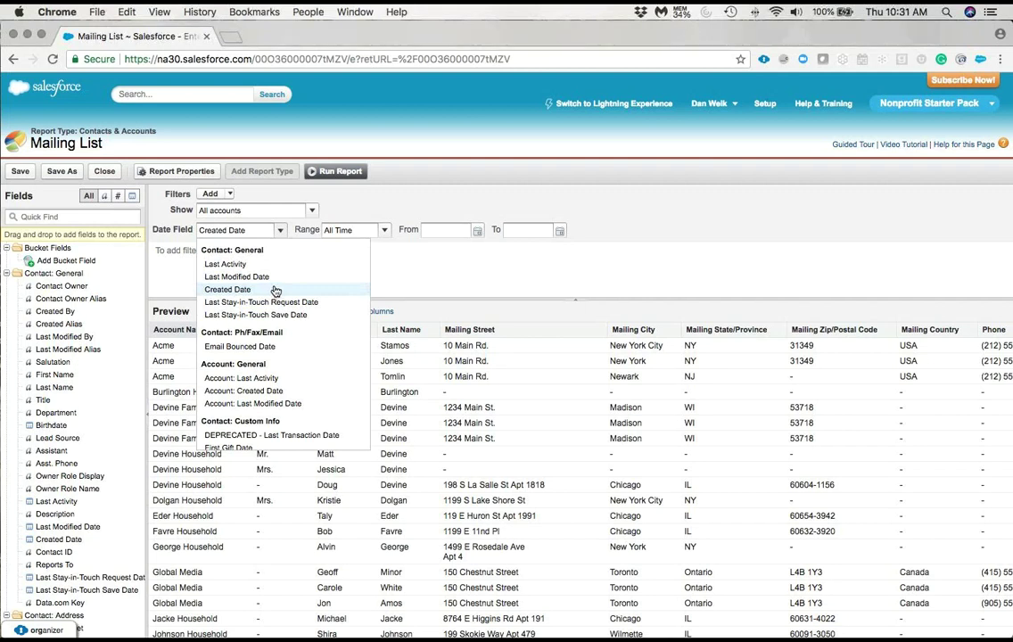
Step: Browse the fiscal, calendar and day ranges for Created Date and set the range to Current CY
left_click(295, 231)
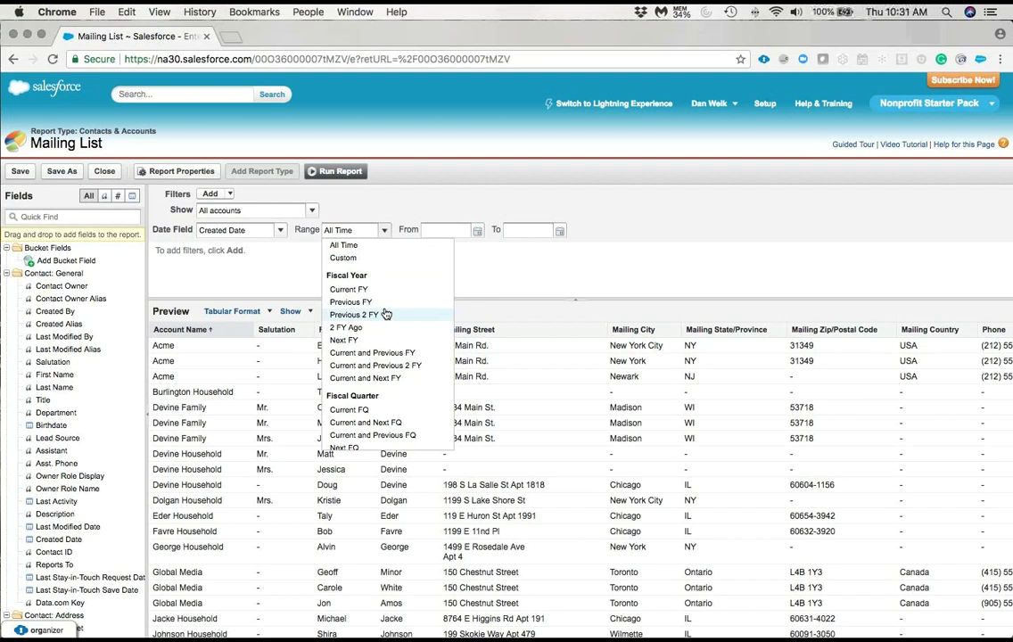
scroll(386, 314, "down", 3)
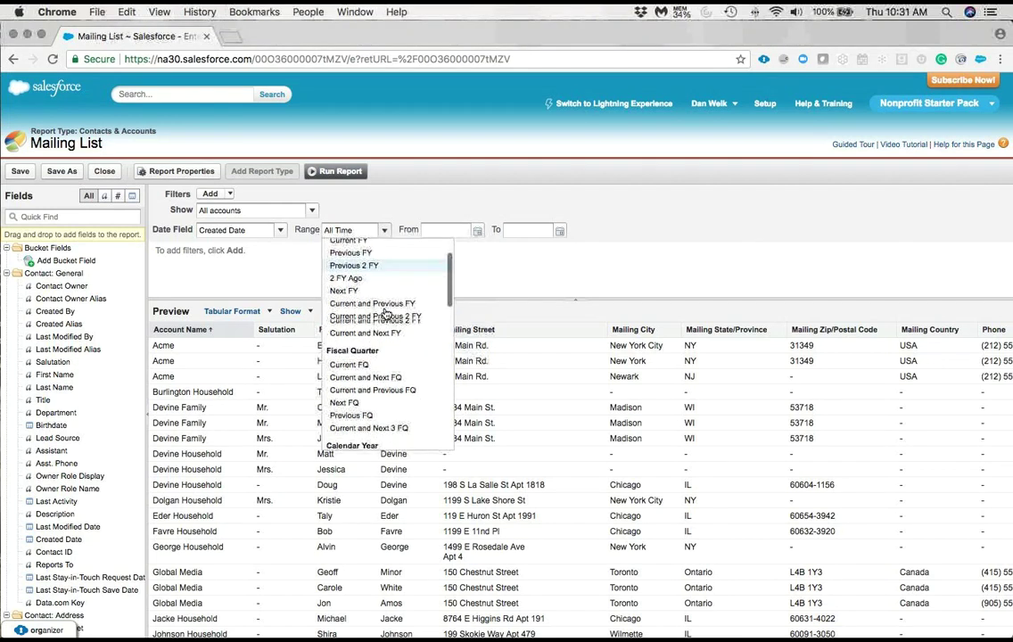
scroll(385, 312, "down", 3)
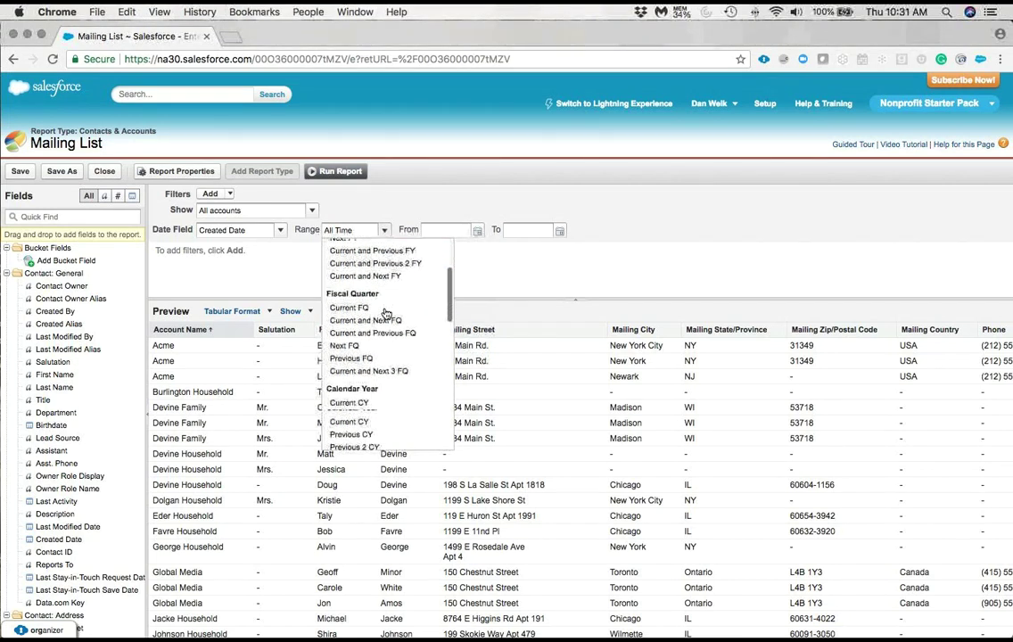
scroll(386, 312, "down", 4)
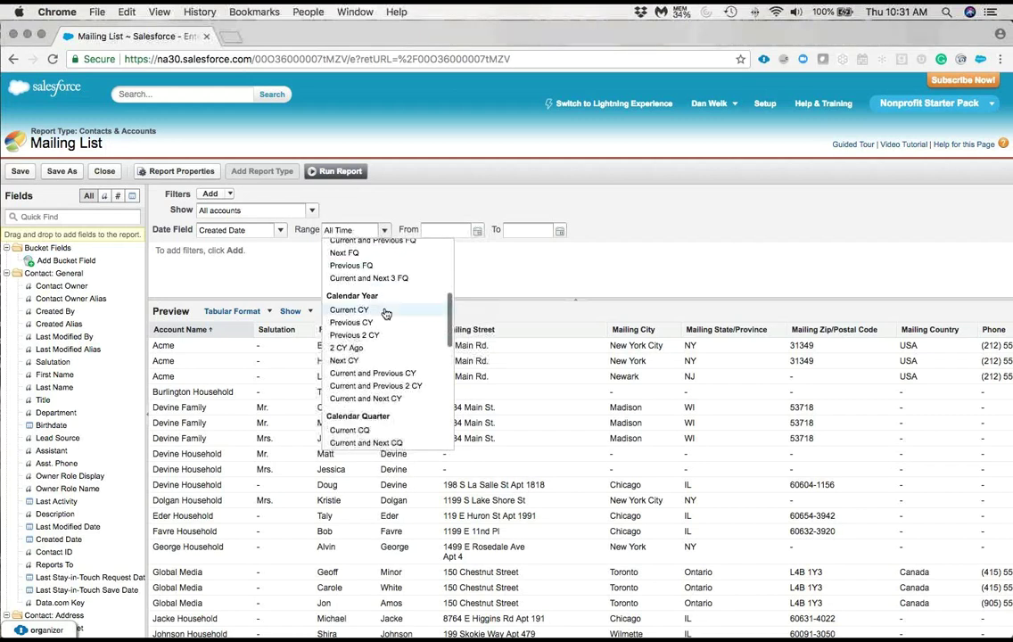
scroll(385, 314, "down", 5)
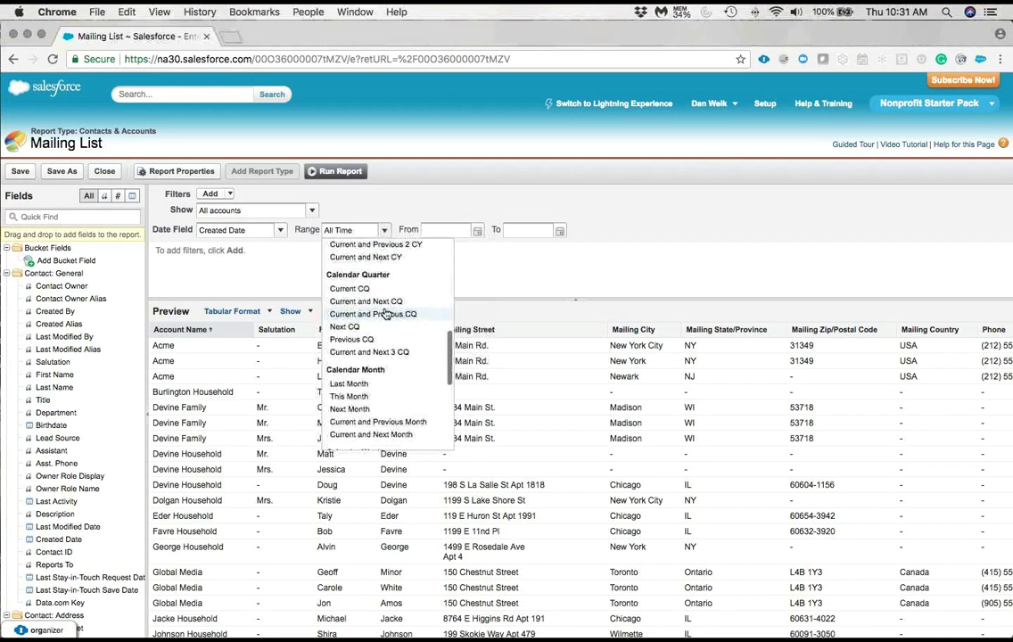
scroll(385, 313, "down", 5)
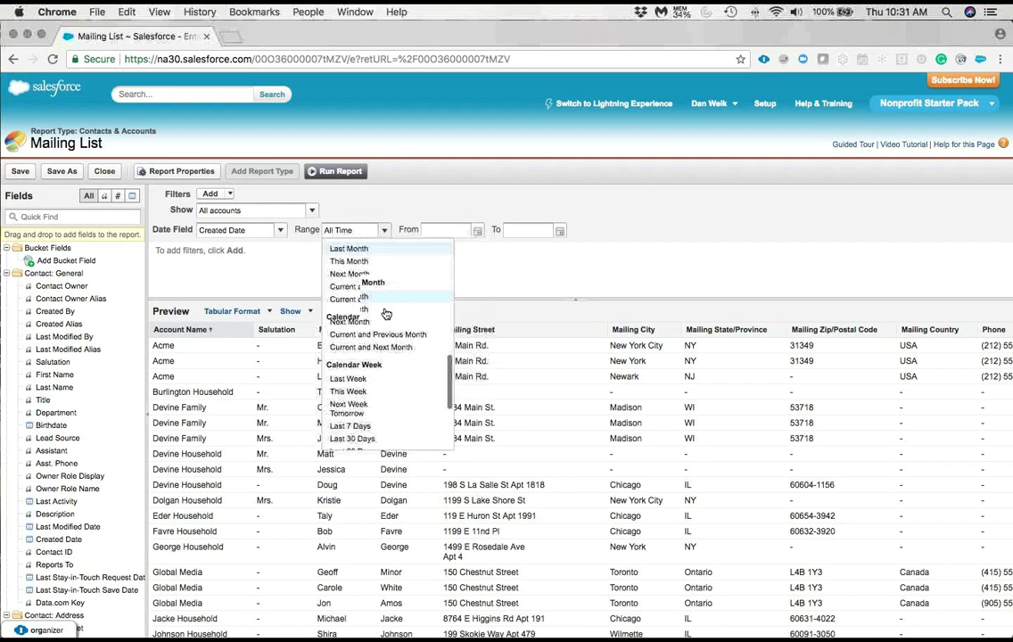
scroll(386, 312, "down", 3)
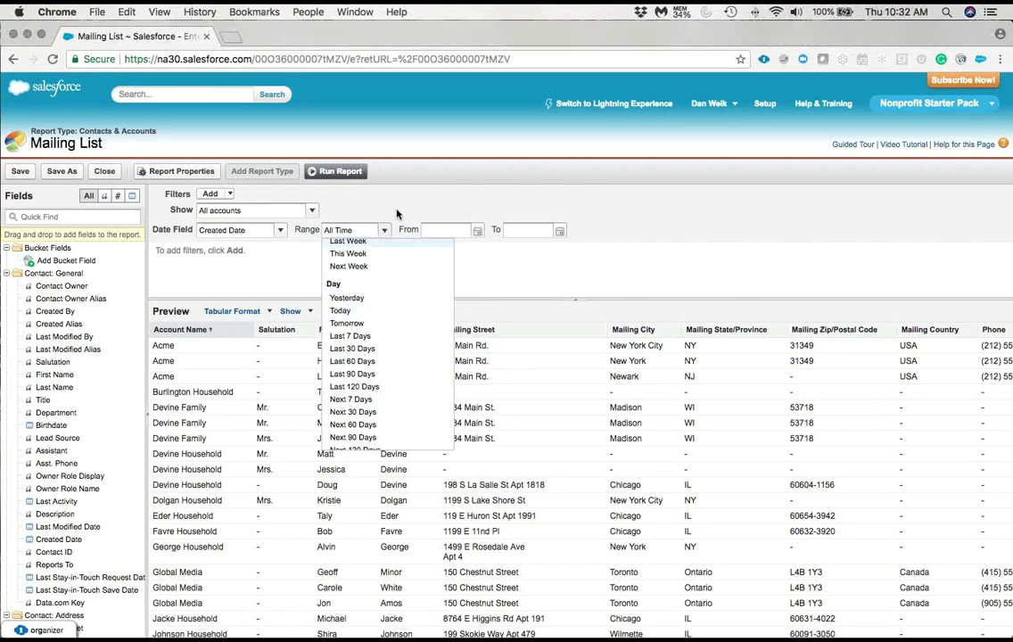
scroll(366, 312, "up", 7)
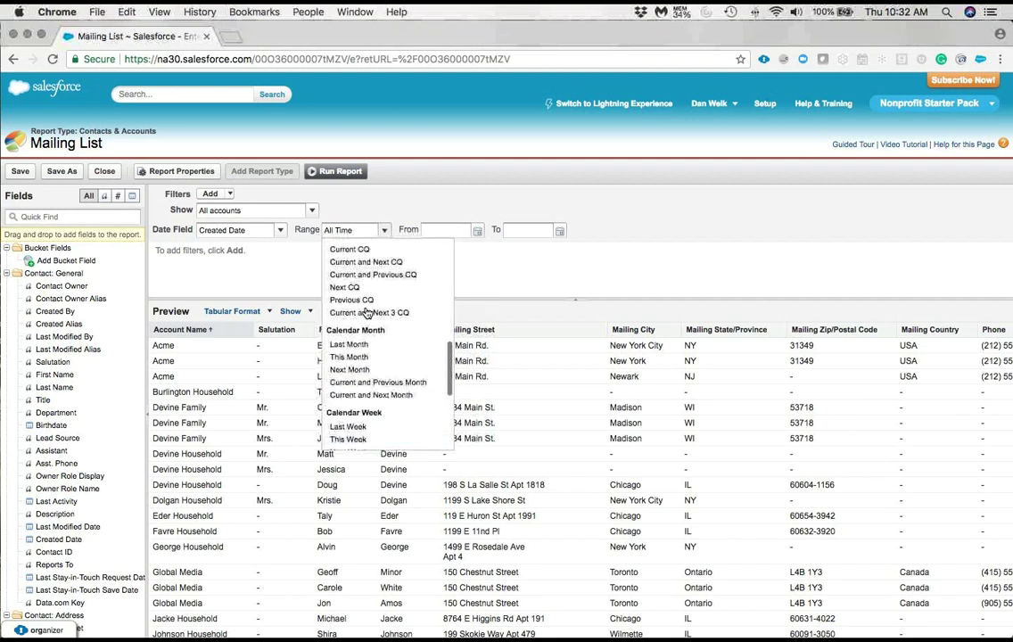
scroll(364, 337, "up", 5)
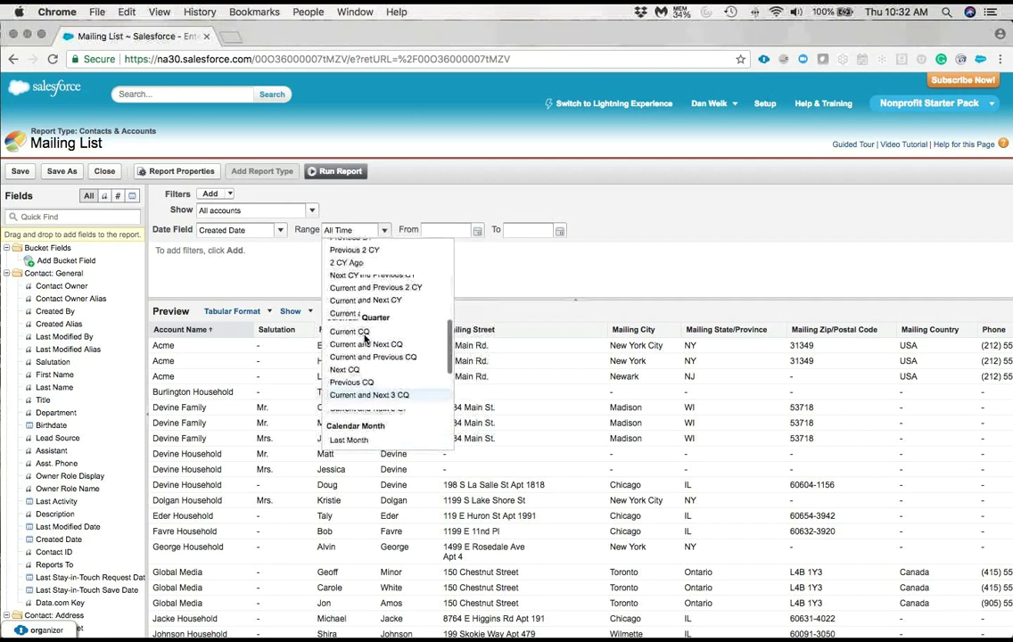
left_click(359, 320)
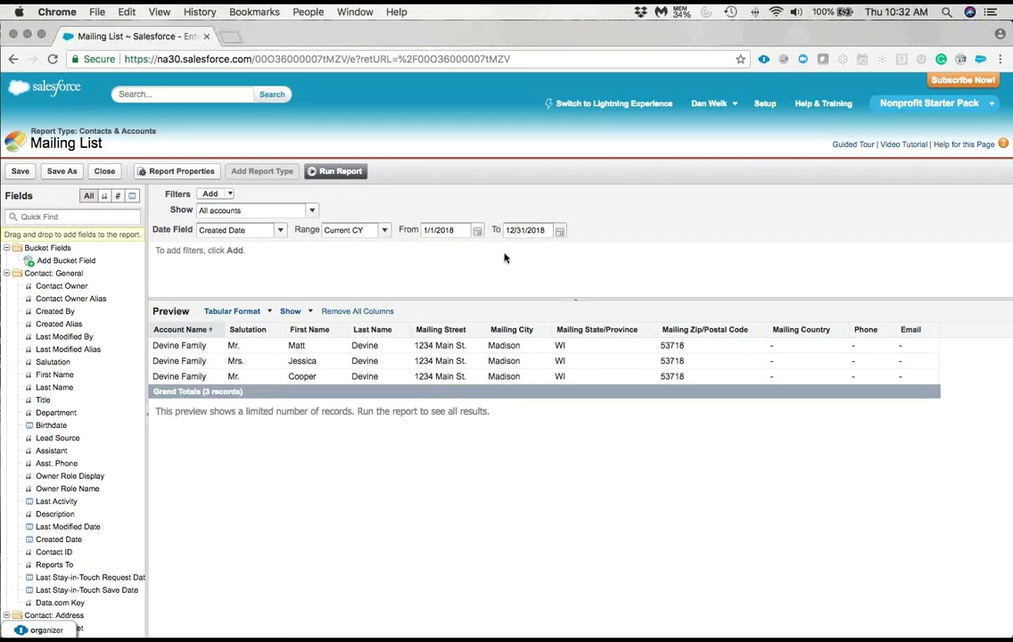
Step: Change the end date of the Created Date range to 6/30/2018
key("BackSpace")
key("BackSpace")
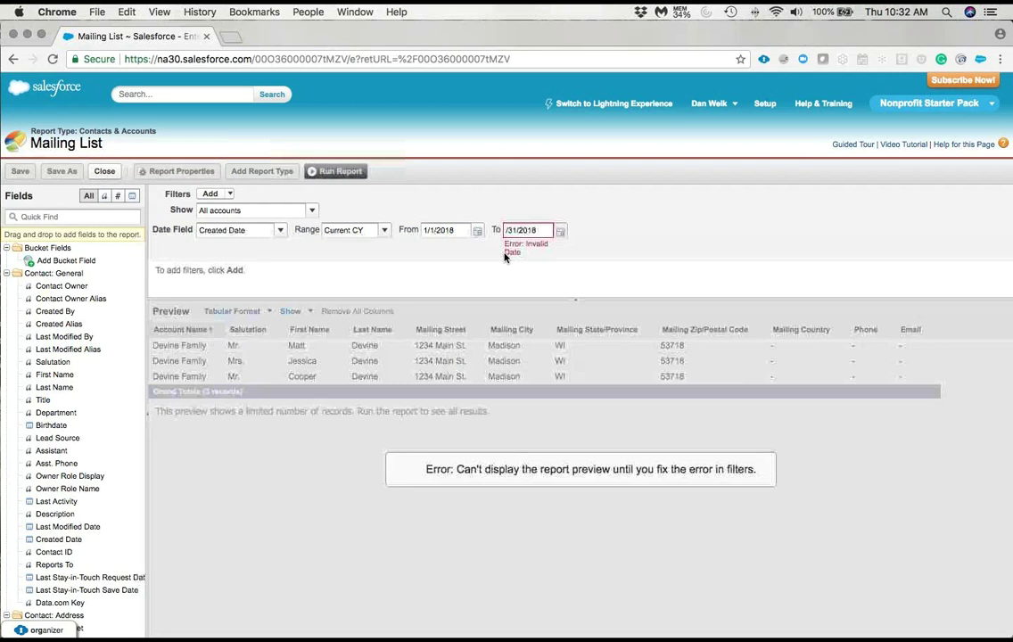
type("06")
left_click(525, 230)
key("BackSpace")
type("0")
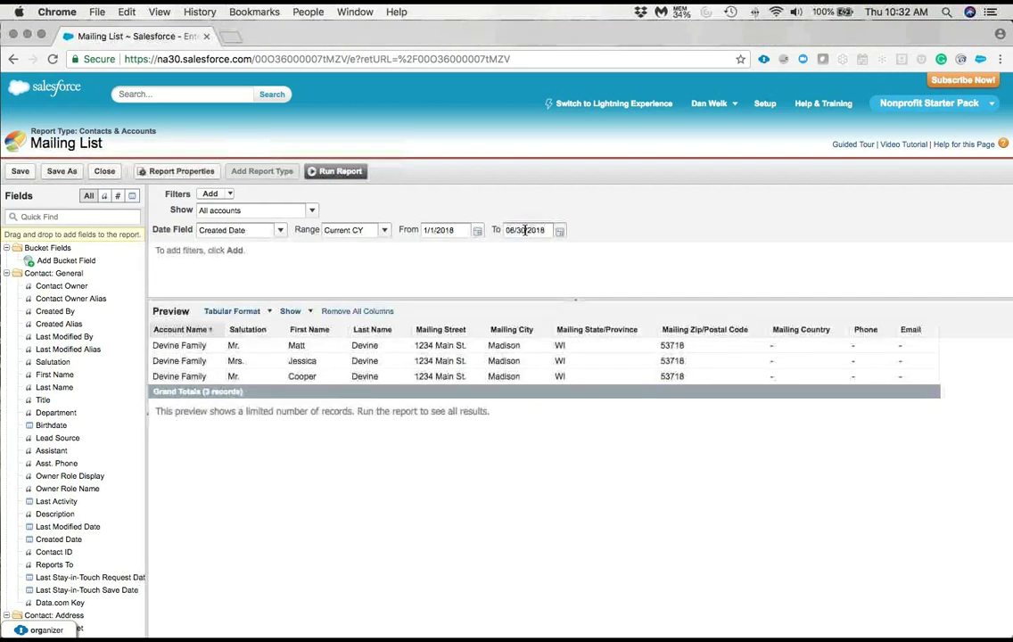
left_click(578, 228)
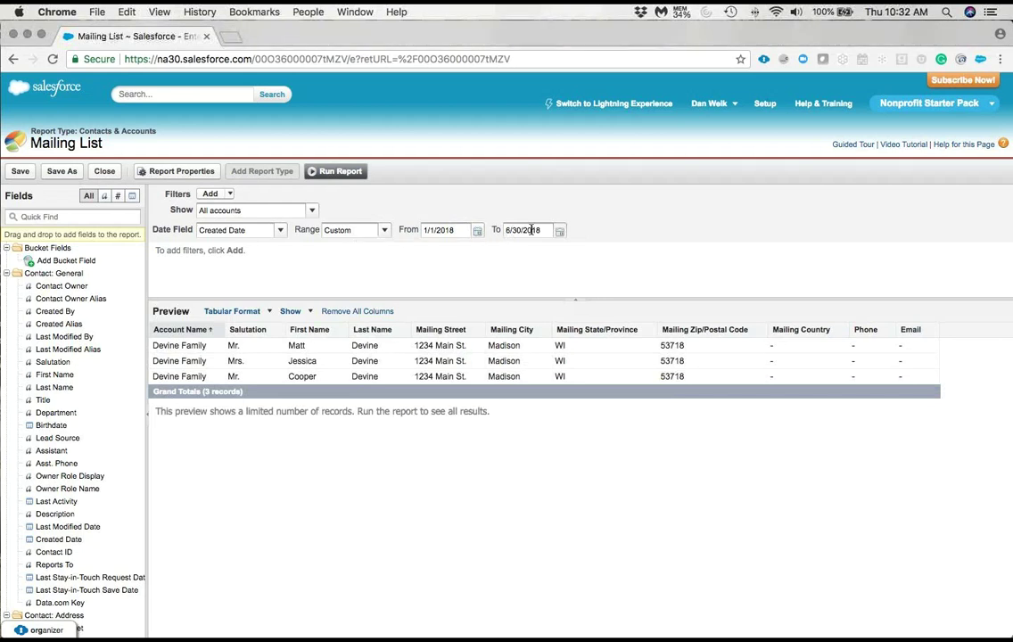
Step: View the calendar for the range's end date with its month and year choices, and close it
left_click(560, 232)
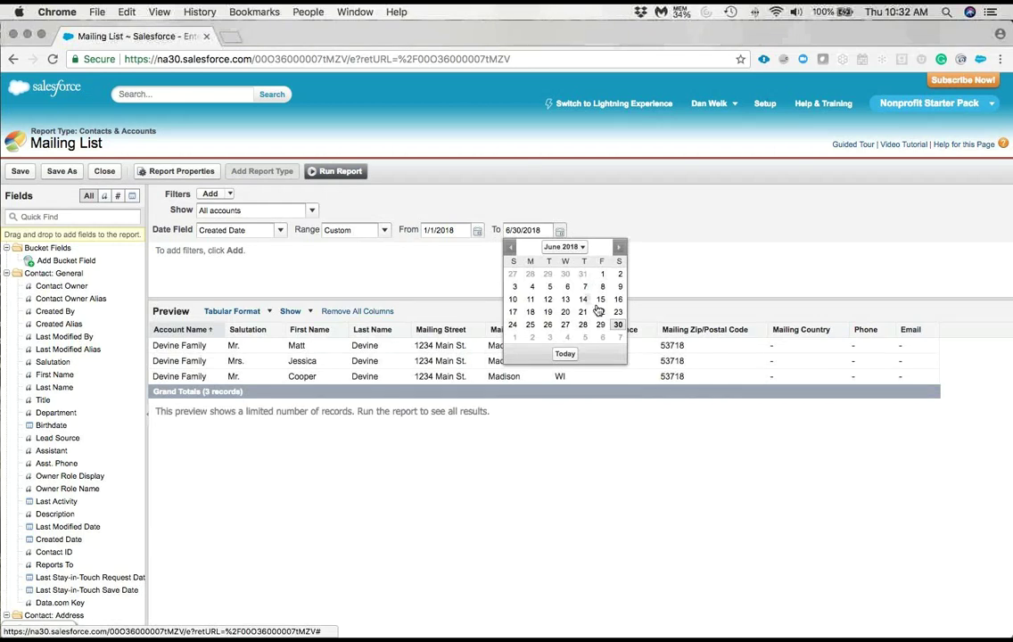
left_click(583, 251)
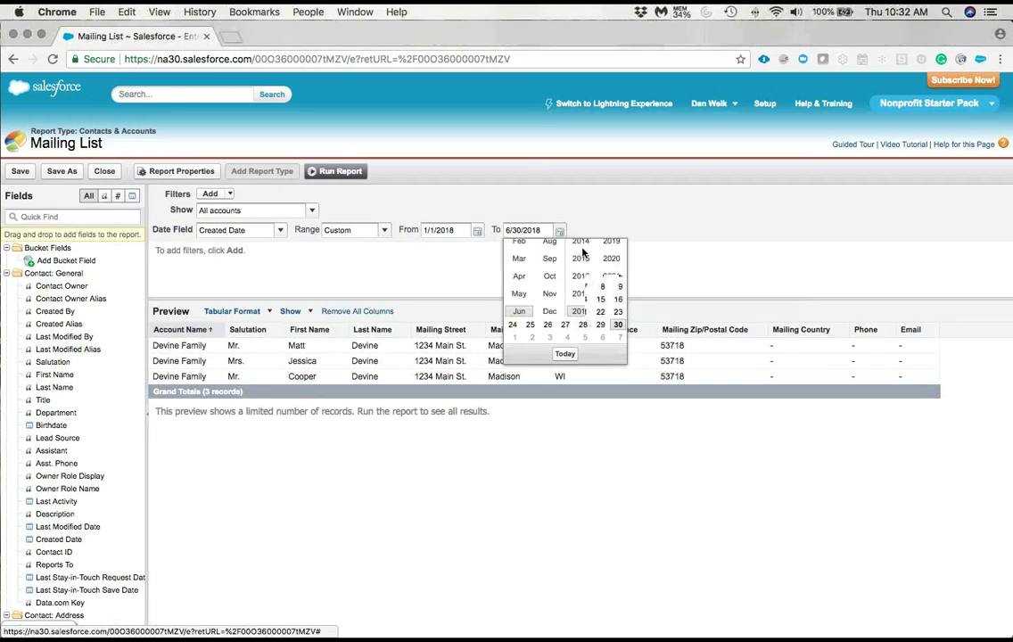
left_click(602, 229)
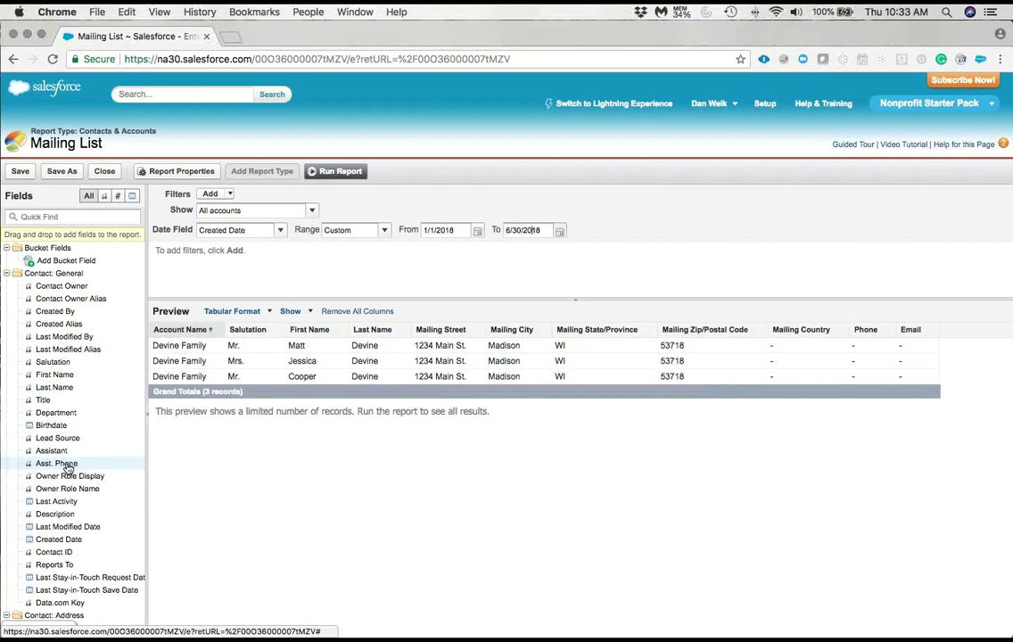
Step: Add the Asst. Phone field to the report preview, remove it, and add it back as the last column
left_click_drag(72, 470, 571, 350)
left_click_drag(646, 349, 86, 473)
double_click(62, 466)
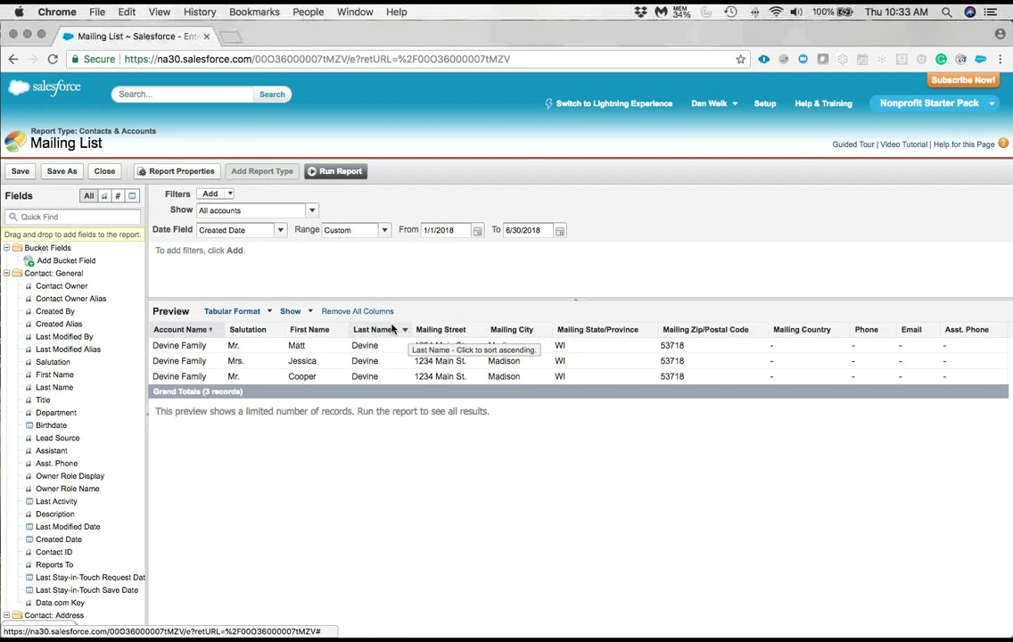
Step: Sort the report by First Name in ascending order and view that column's other options
left_click(319, 331)
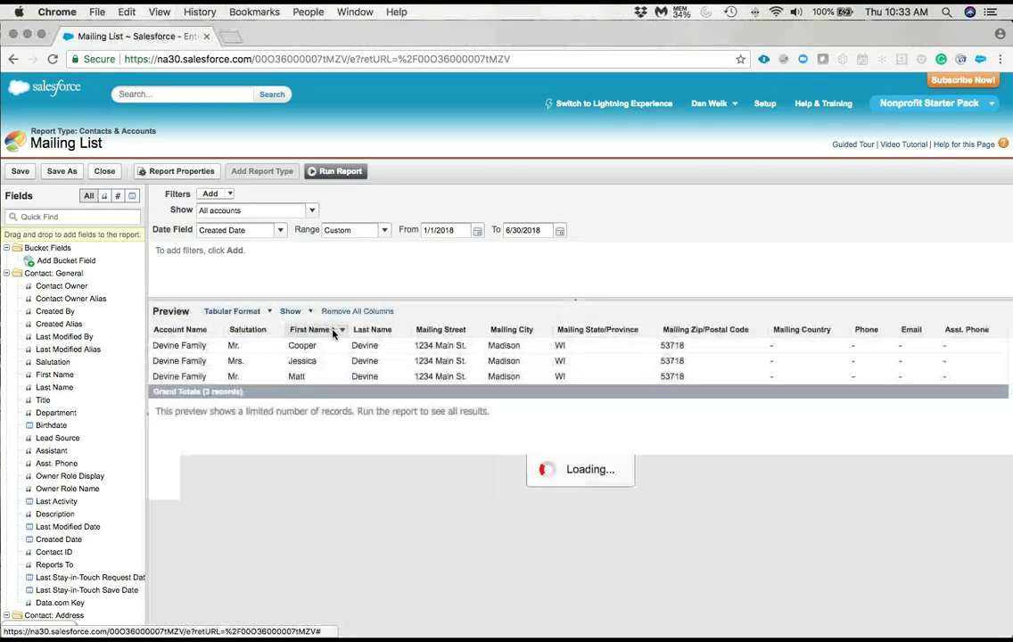
left_click(340, 330)
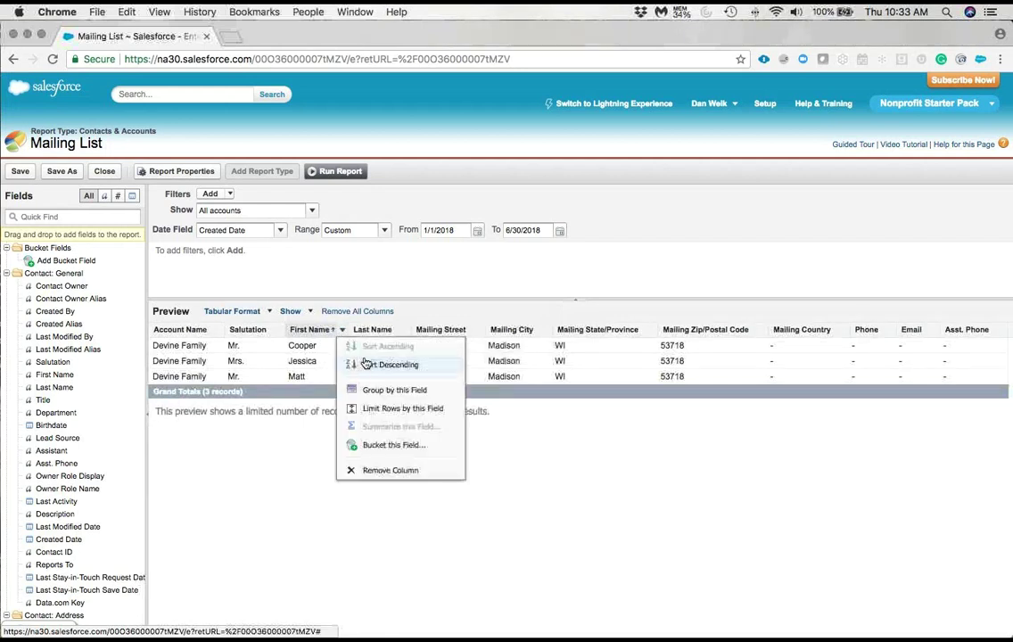
left_click(306, 435)
Step: Set the Created Date range to All Time and group the report by Mailing State/Province
left_click(383, 231)
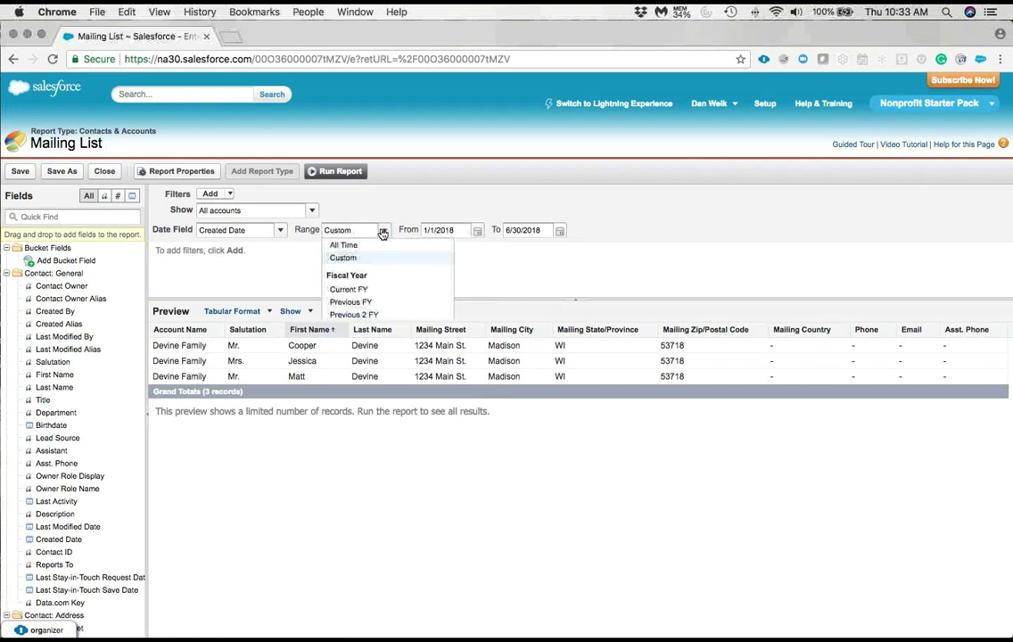
left_click(375, 246)
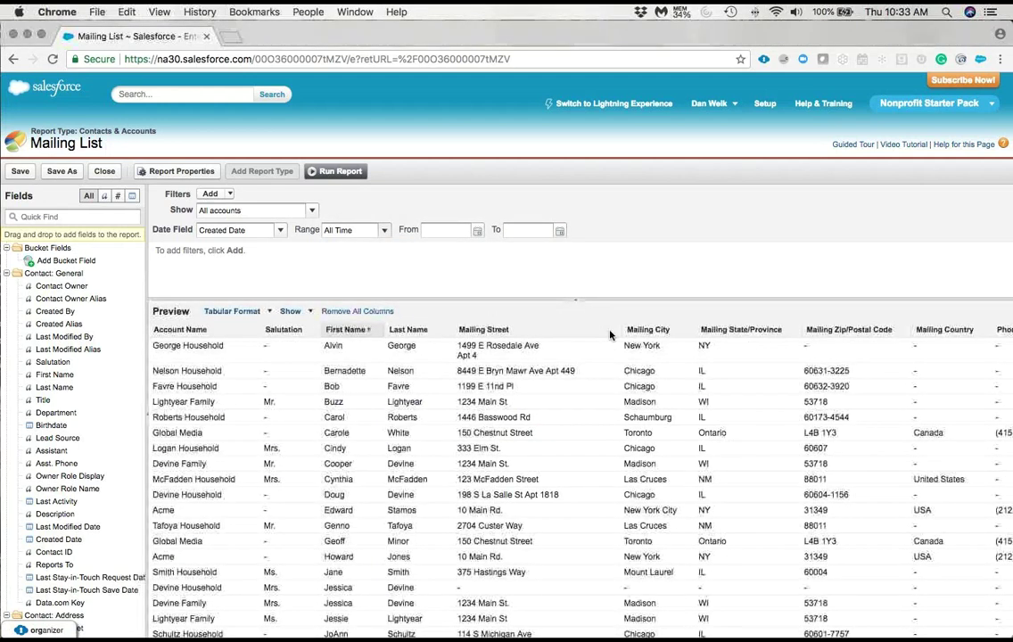
left_click(688, 332)
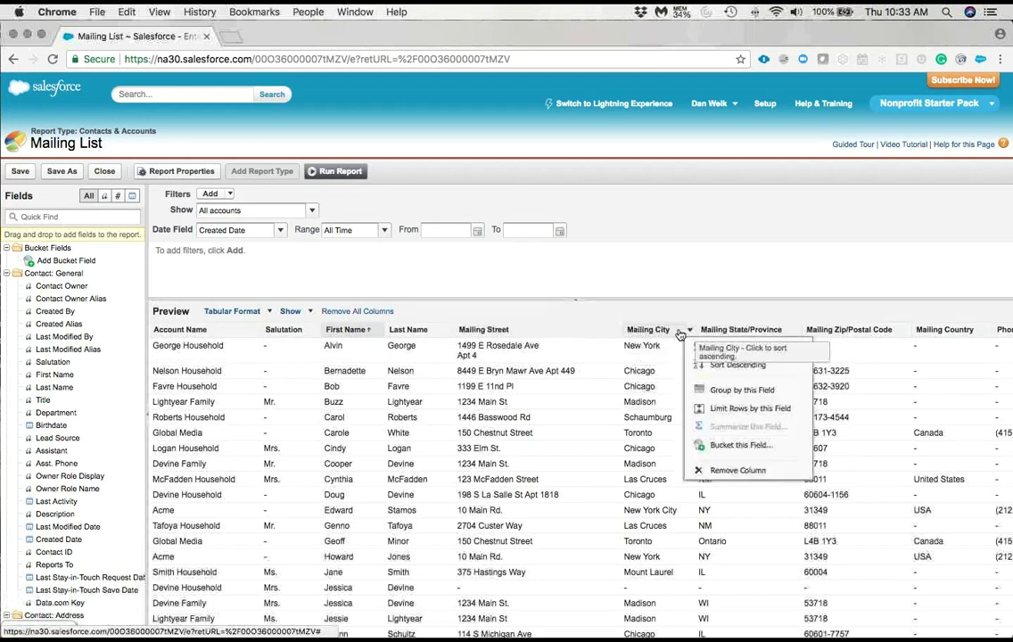
left_click(794, 333)
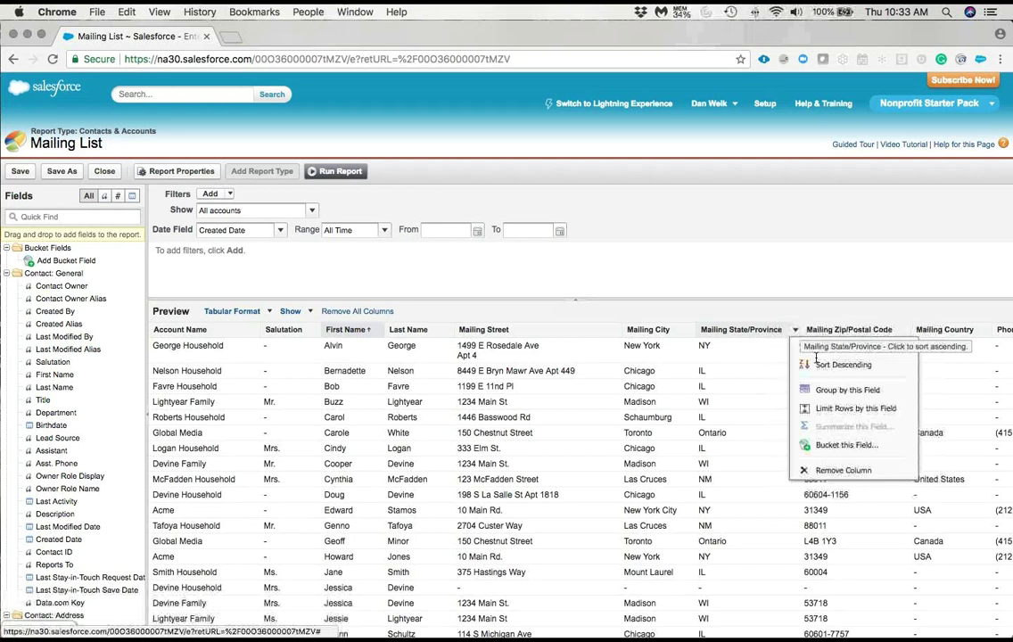
left_click(826, 394)
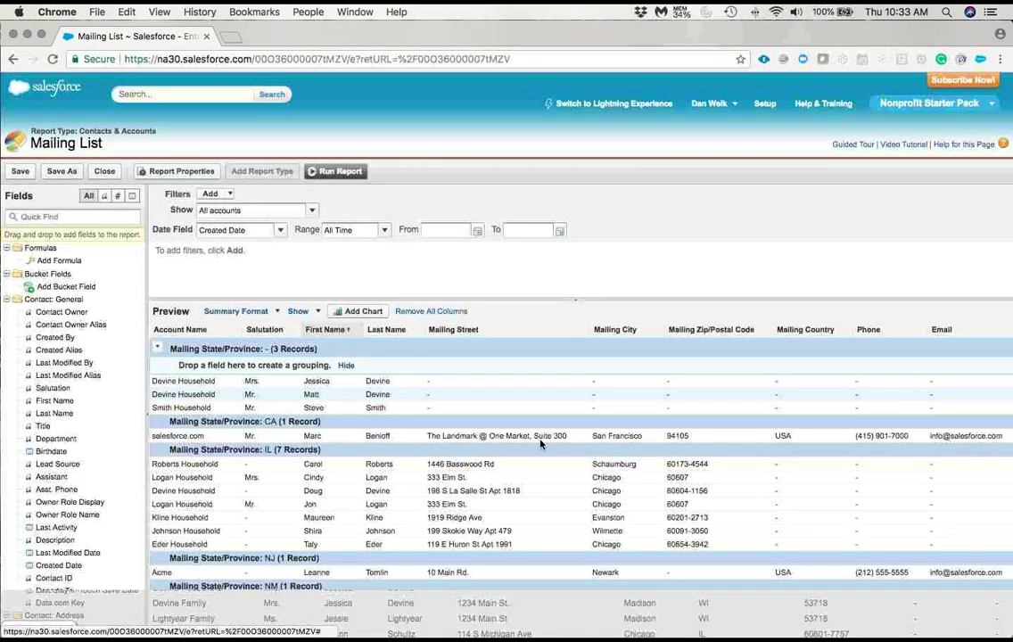
scroll(540, 444, "down", 5)
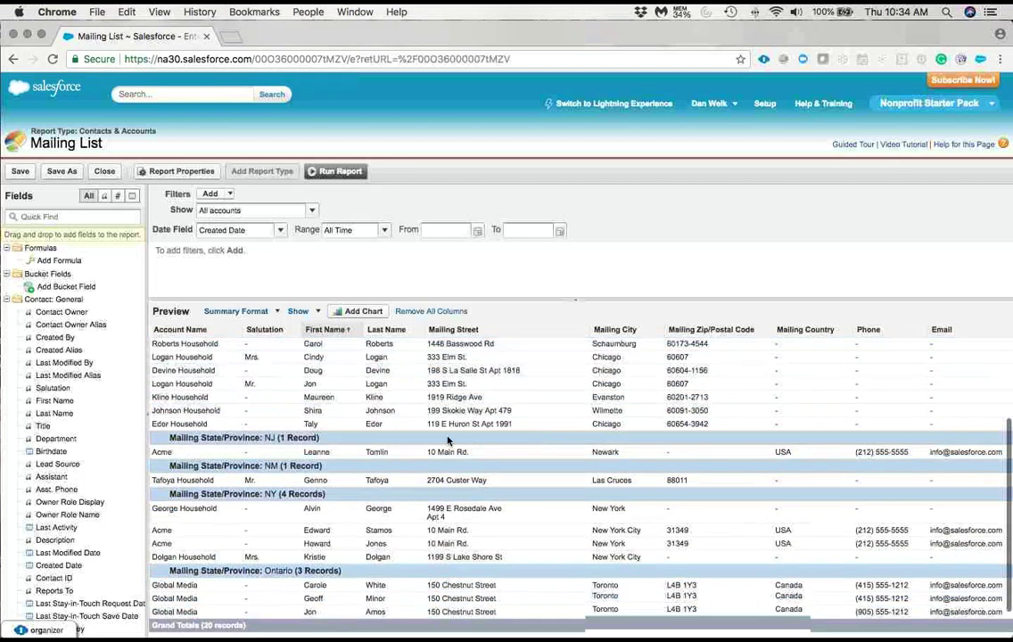
scroll(305, 398, "up", 1)
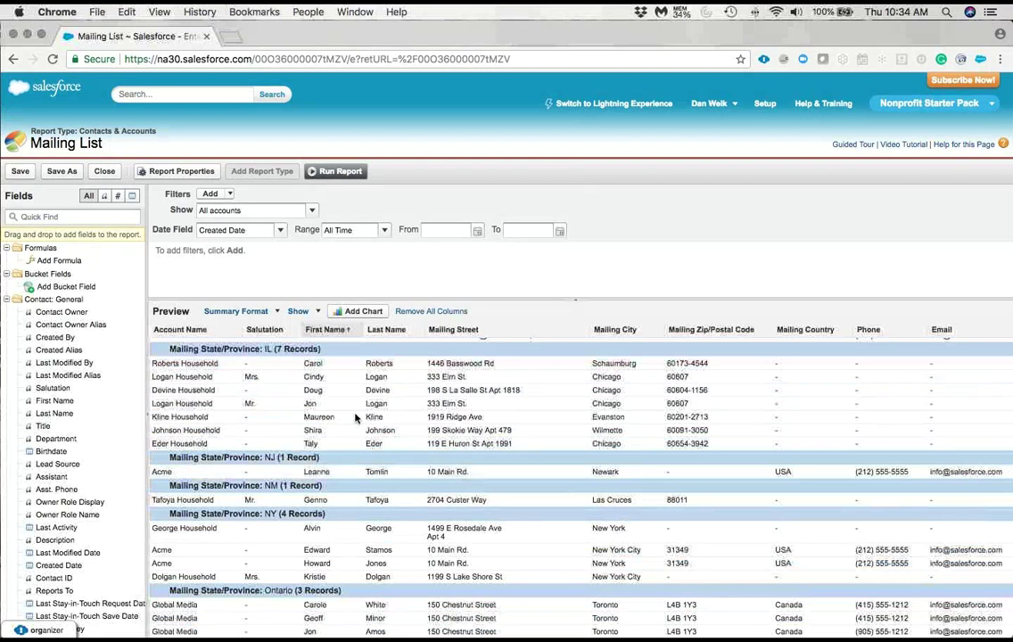
left_click(658, 332)
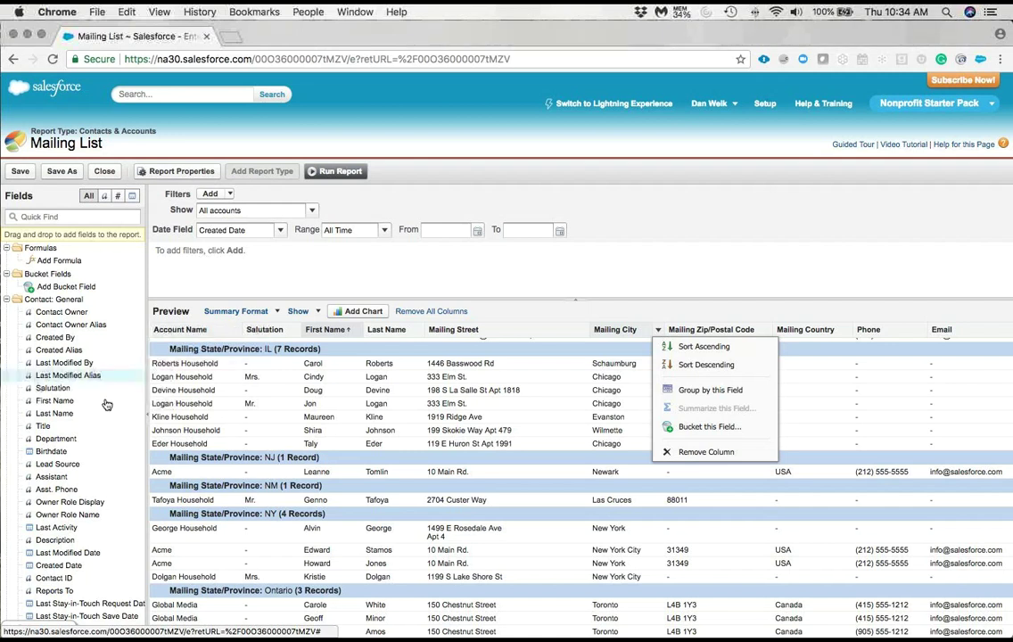
Step: Add a filter where Last Name equals the surname of the first contact listed in the IL group
left_click_drag(65, 416, 245, 282)
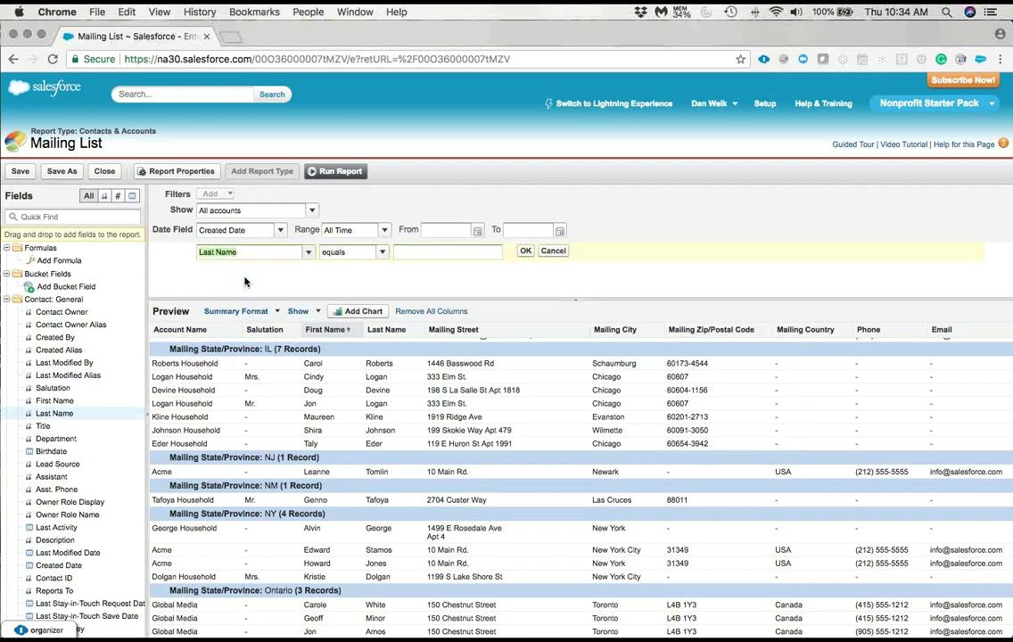
left_click(425, 251)
type("Rober")
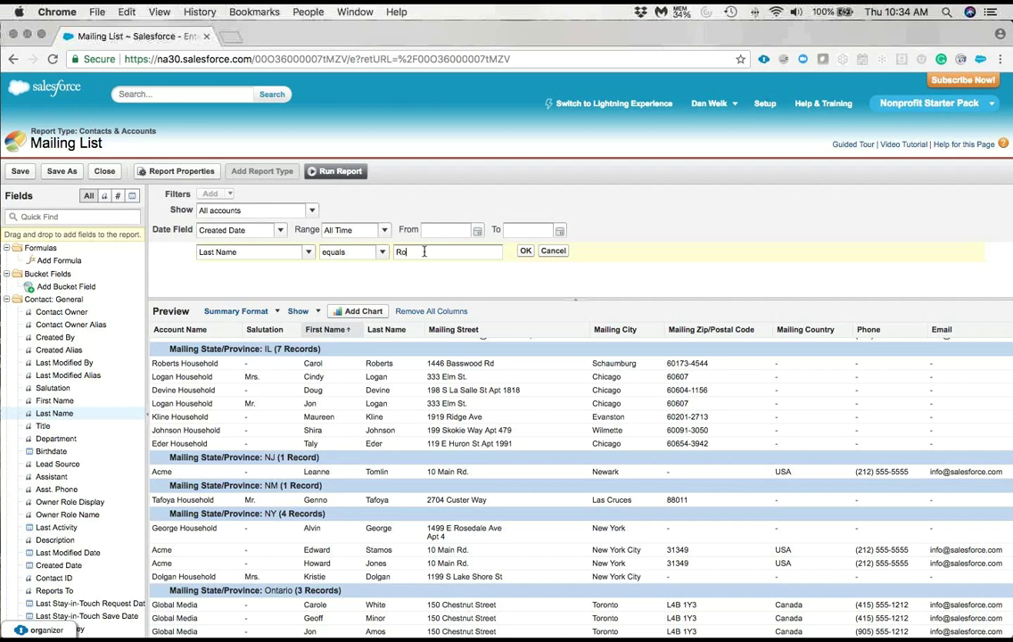
type("ts")
left_click(526, 251)
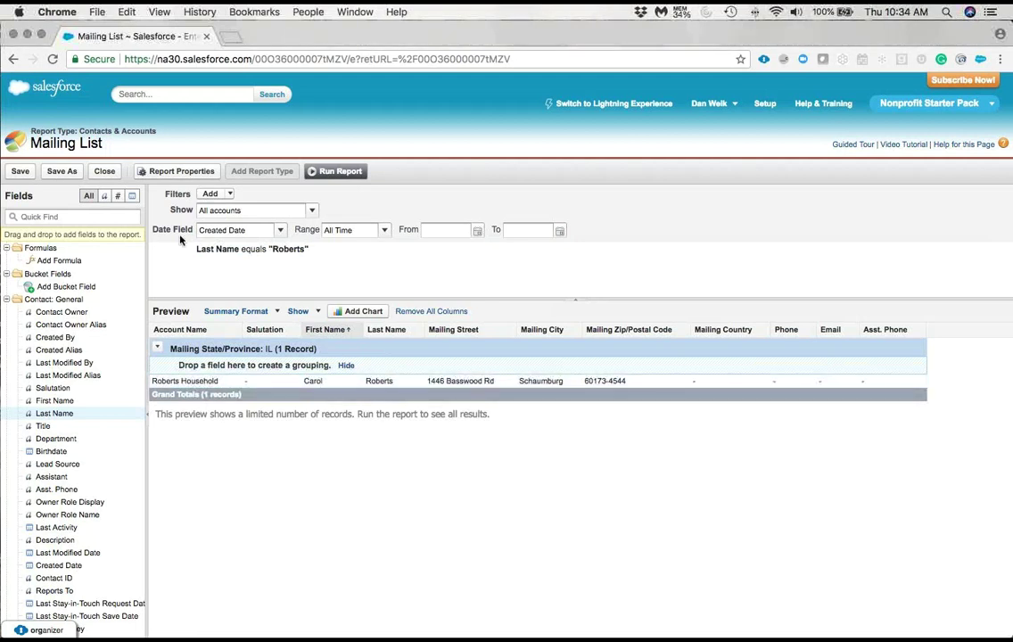
Step: Close the Mailing List report without saving its changes
left_click(106, 172)
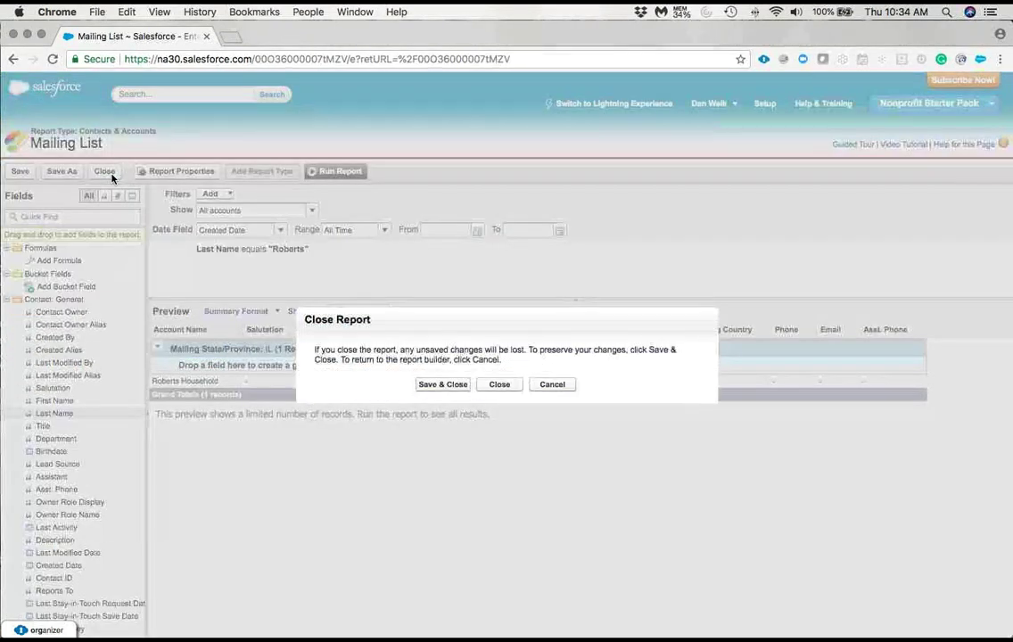
left_click(500, 386)
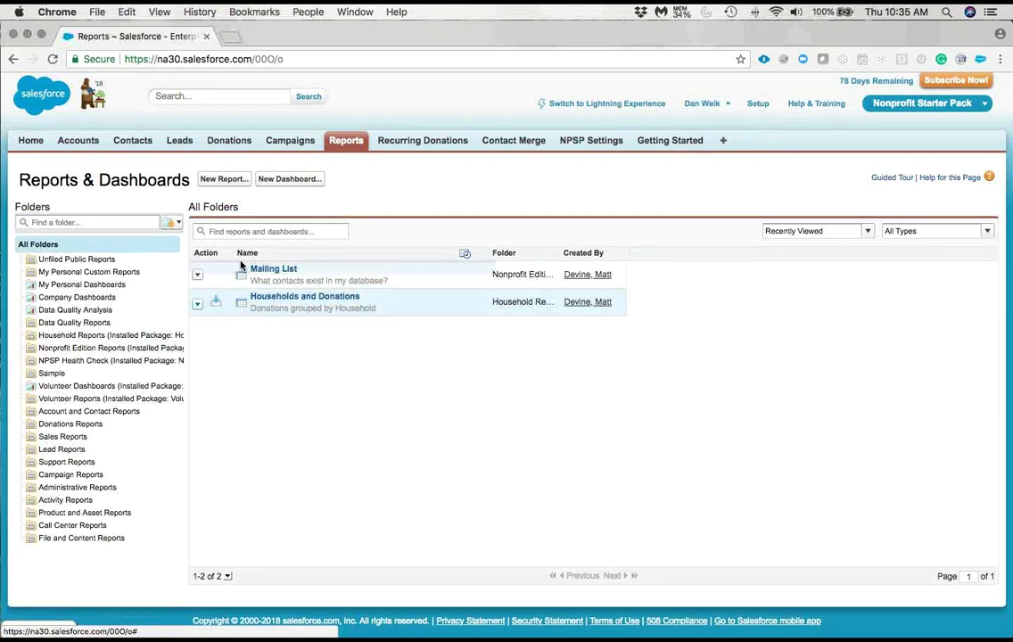
Step: Create a new report with the Accounts report type from the Accounts & Contacts category
left_click(220, 182)
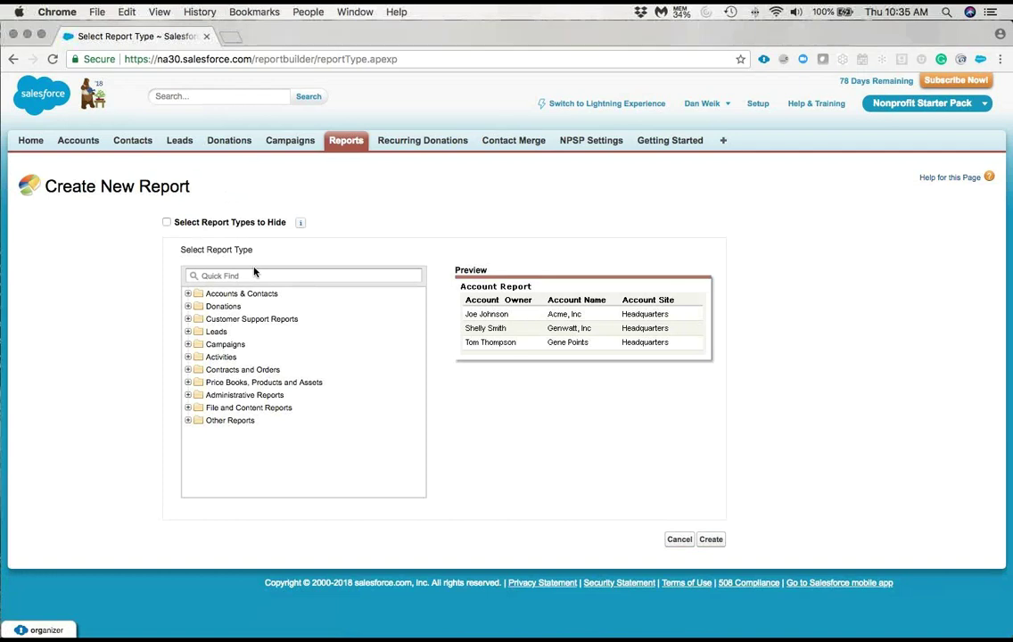
left_click(189, 295)
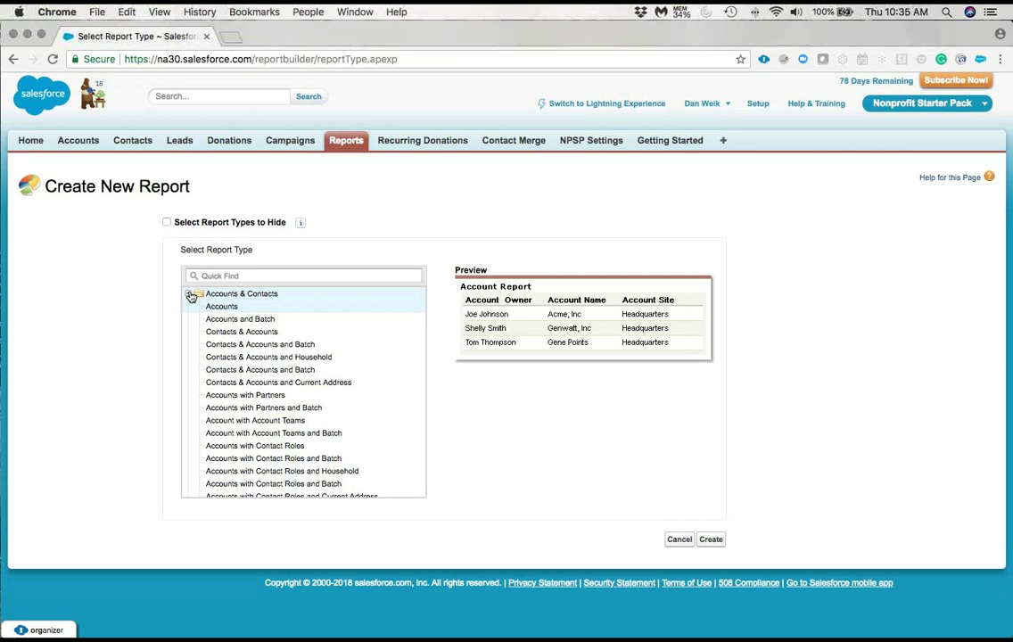
left_click(713, 543)
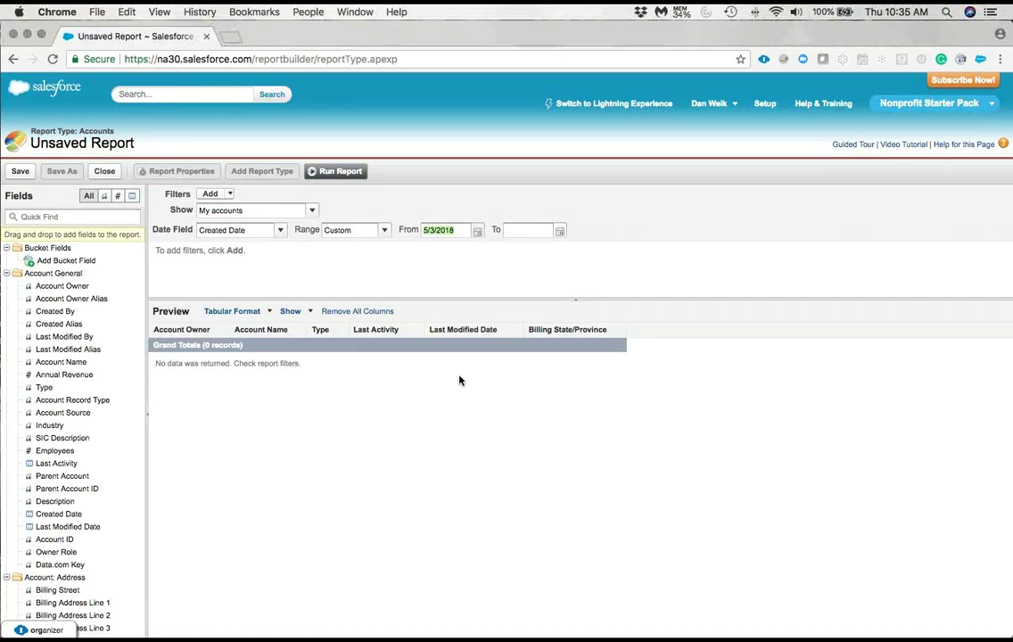
Step: Search the Accounts report's available fields for "Gift" and close the report without saving
left_click(107, 216)
type("Gift")
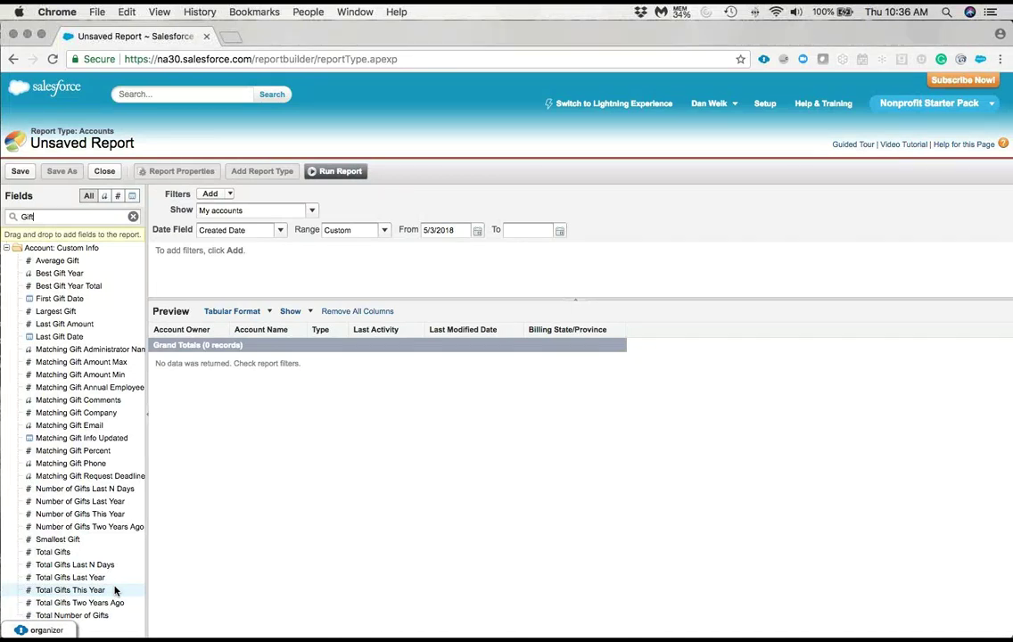
left_click(106, 172)
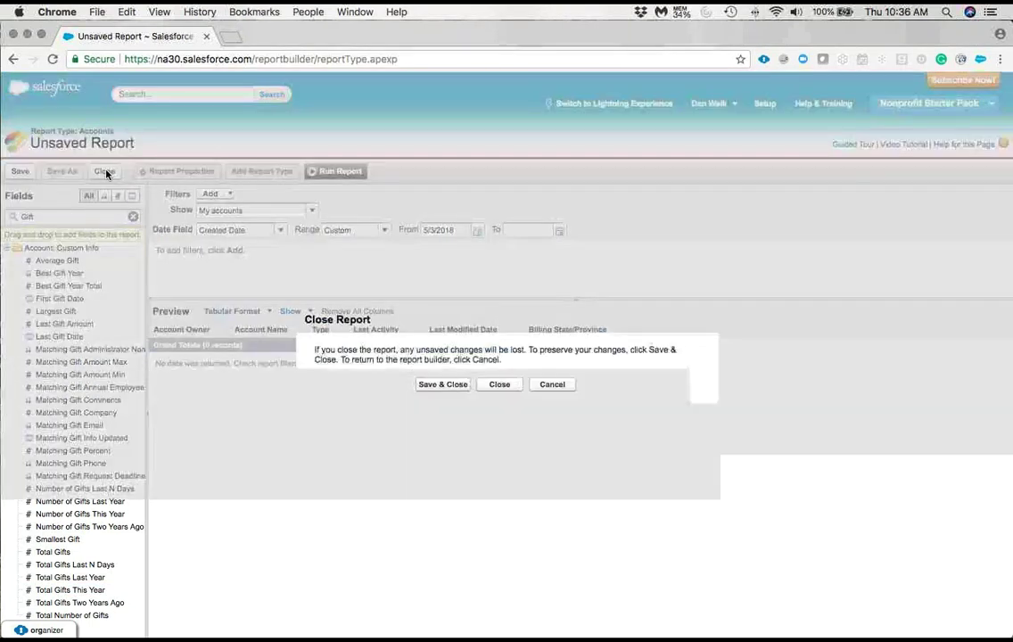
left_click(499, 385)
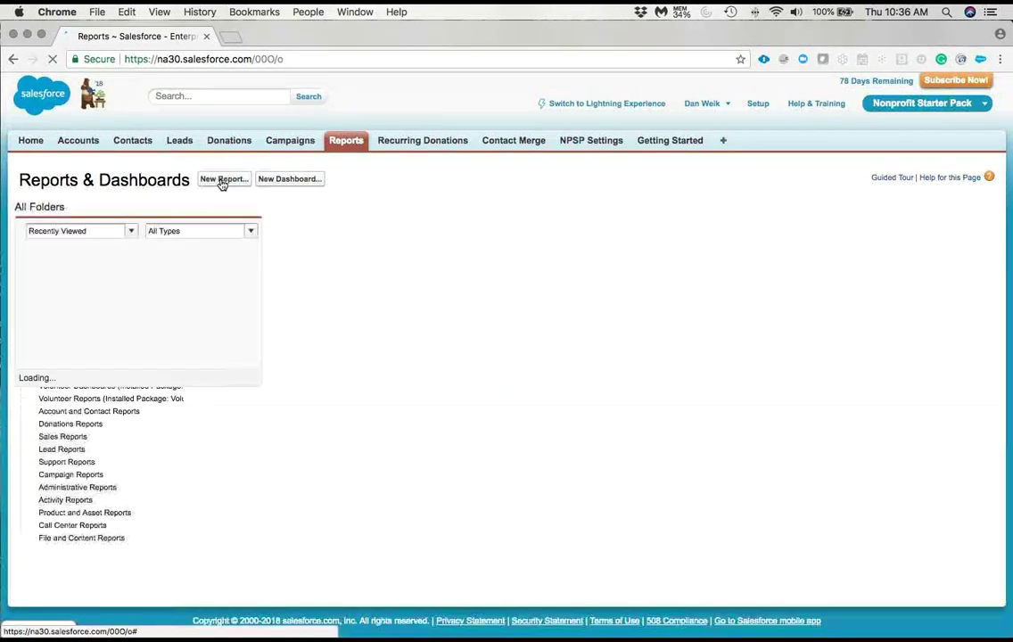
Step: Create a new report with the Donations report type from the Donations category
left_click(223, 180)
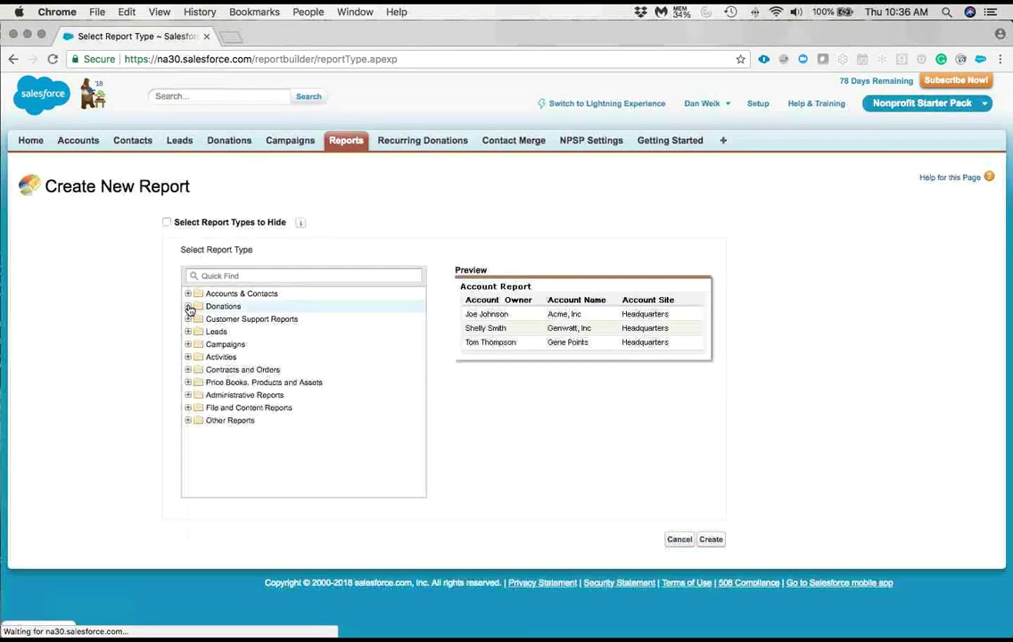
left_click(188, 306)
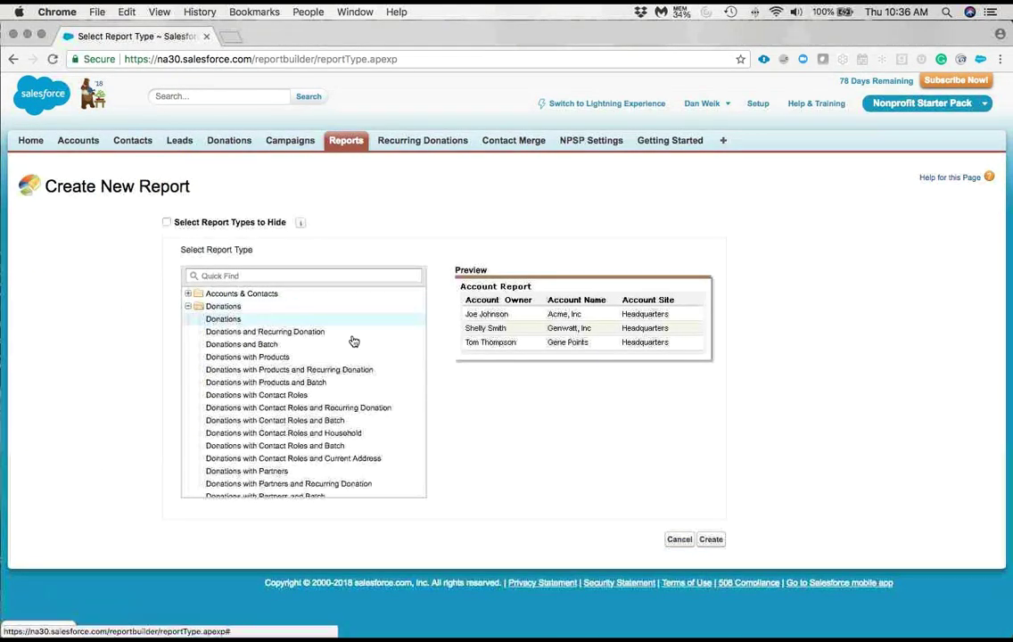
left_click(718, 544)
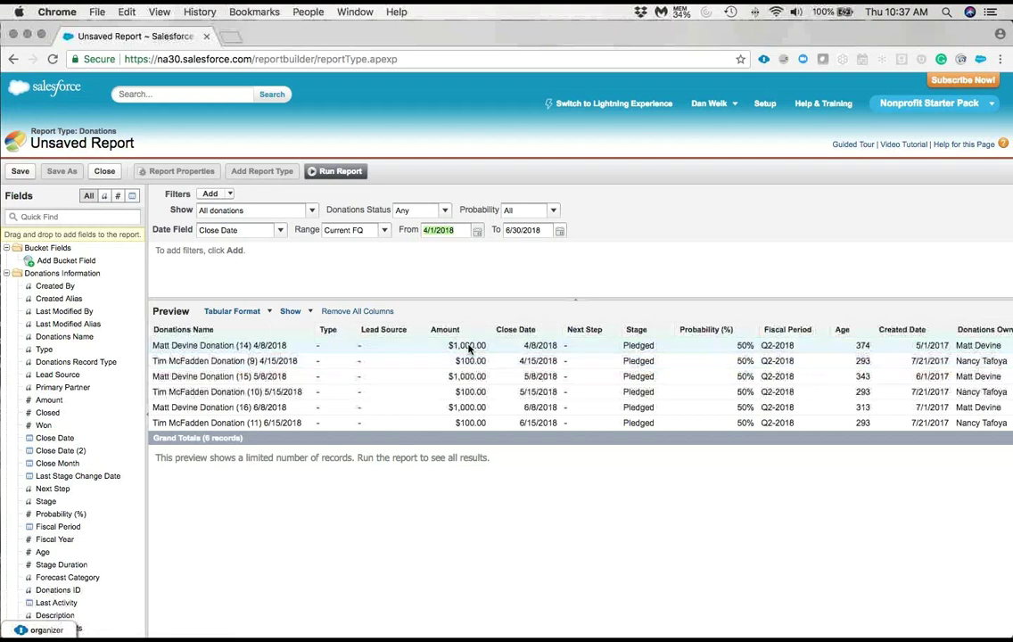
Step: Remove all default columns from the donations report and add Account Name as its first column
left_click(368, 314)
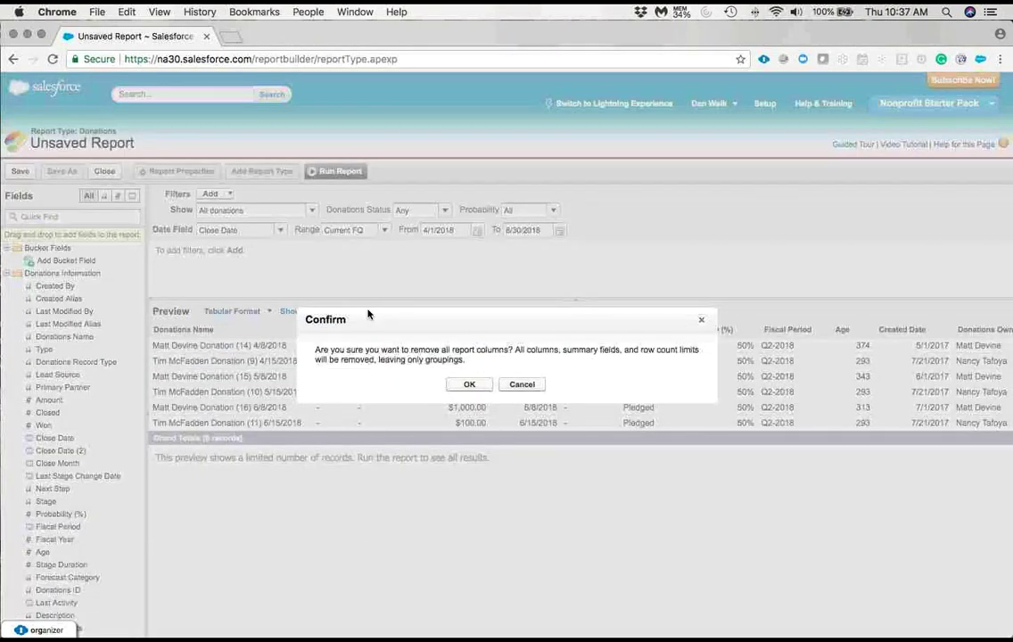
left_click(469, 385)
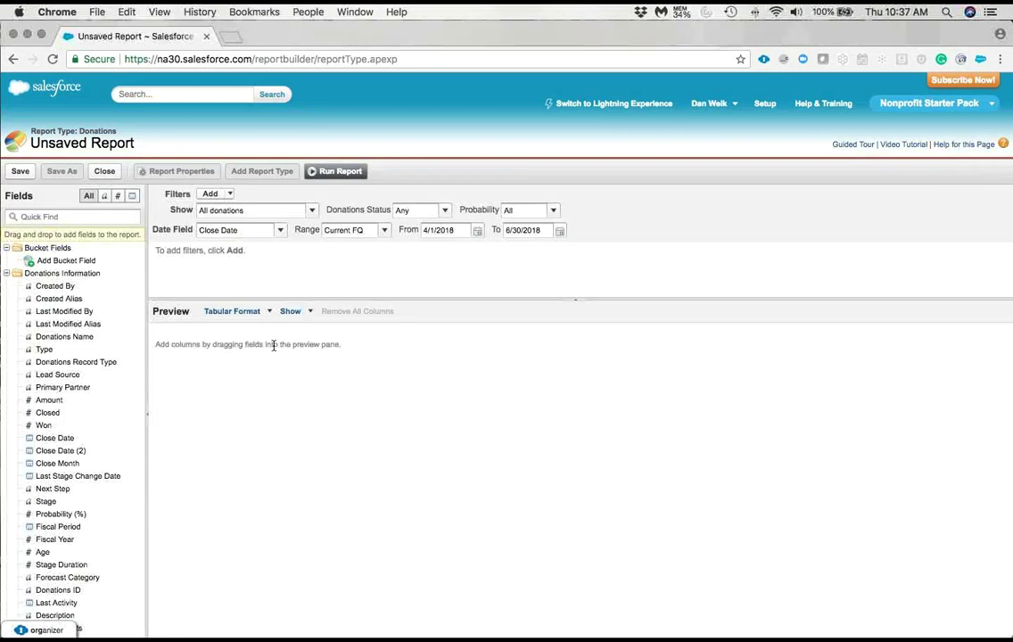
left_click(103, 216)
type("Account")
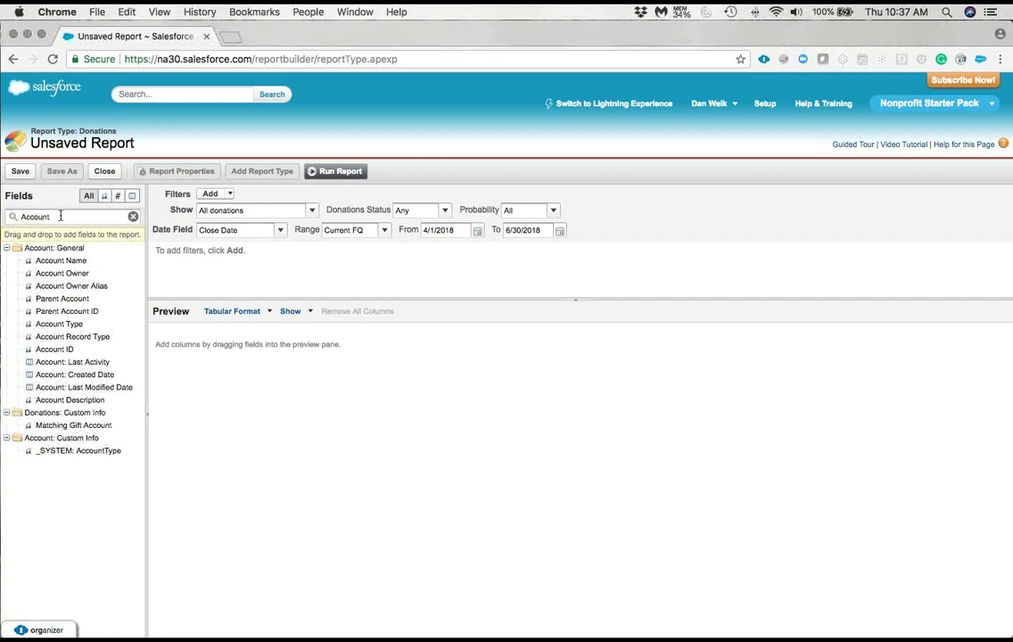
double_click(61, 260)
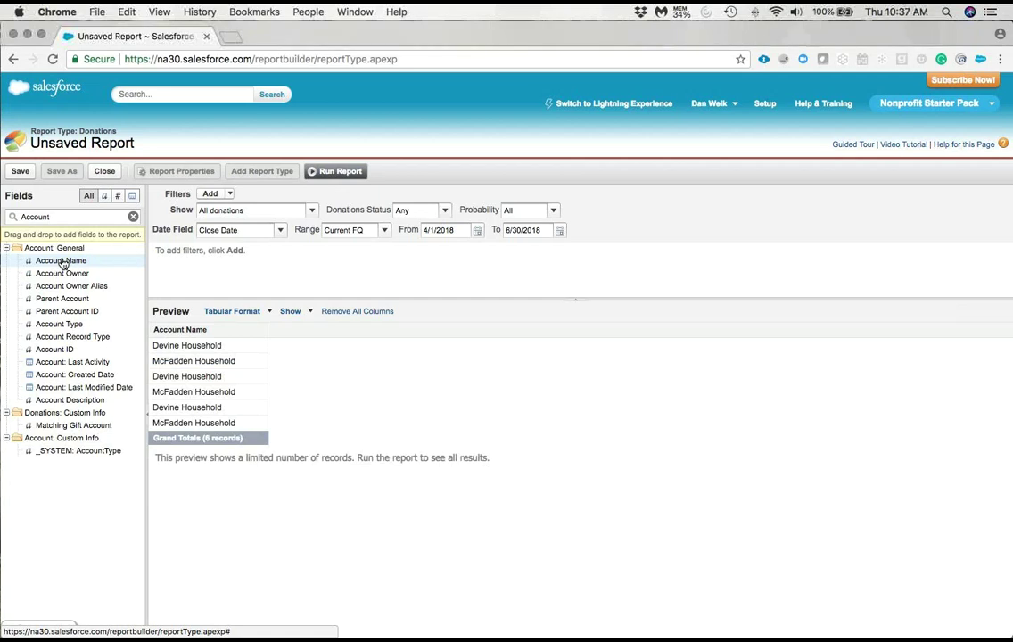
Step: Add the Primary Contact field from the Primary Contact group as a report column
left_click(133, 217)
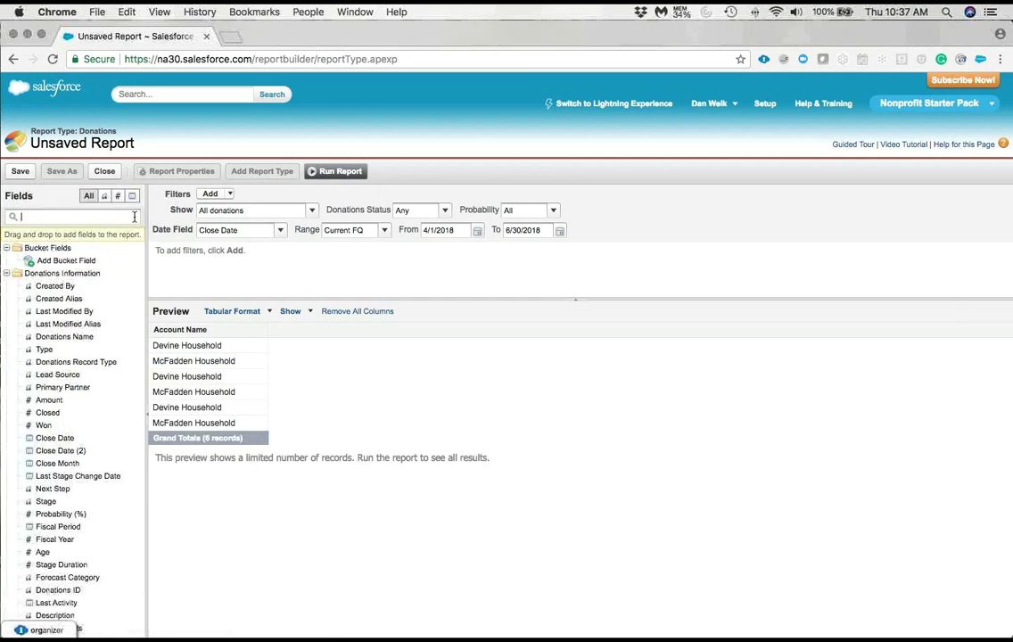
type("Primar")
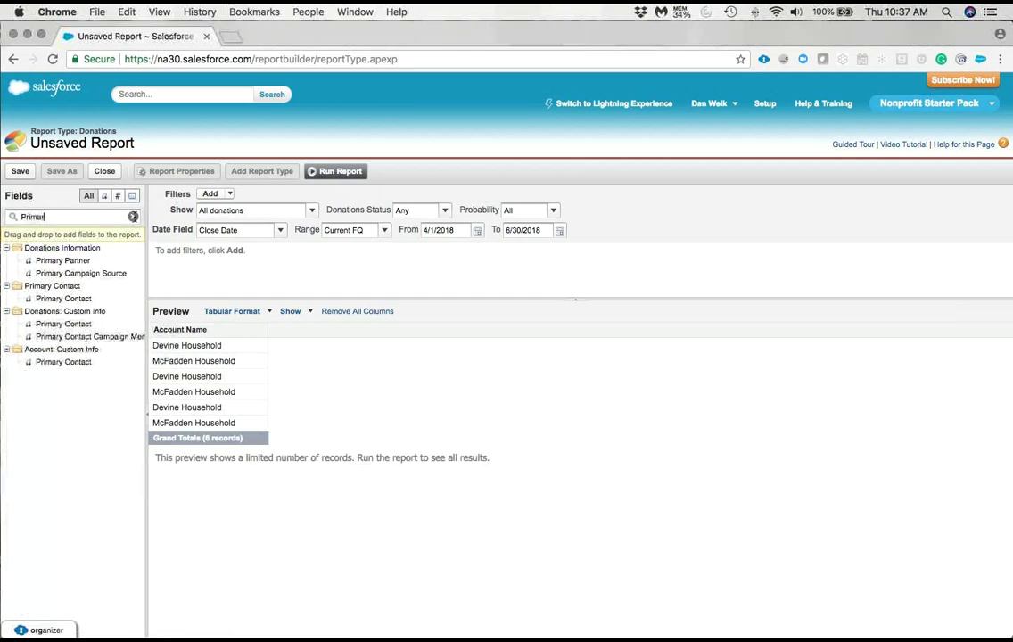
type("y")
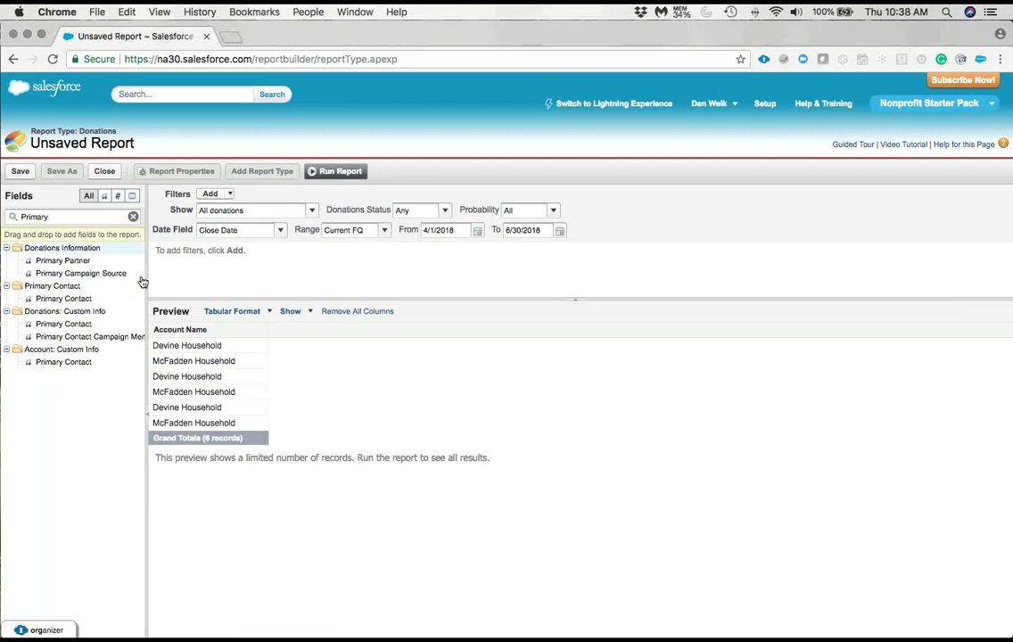
double_click(93, 301)
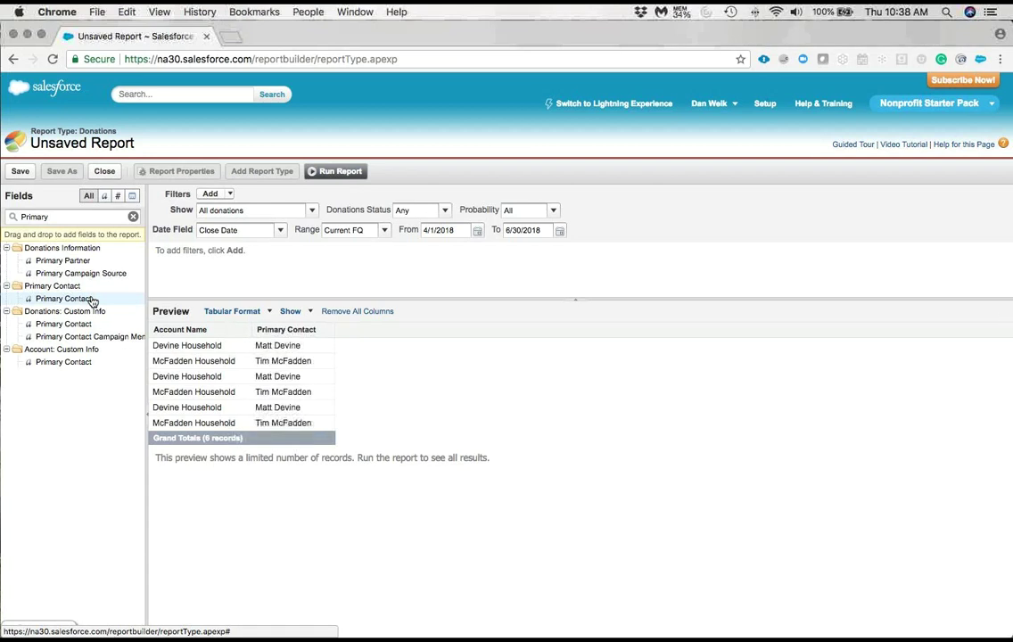
Step: Find the Donations Name field under Donations Information and add it as a report column
left_click(133, 217)
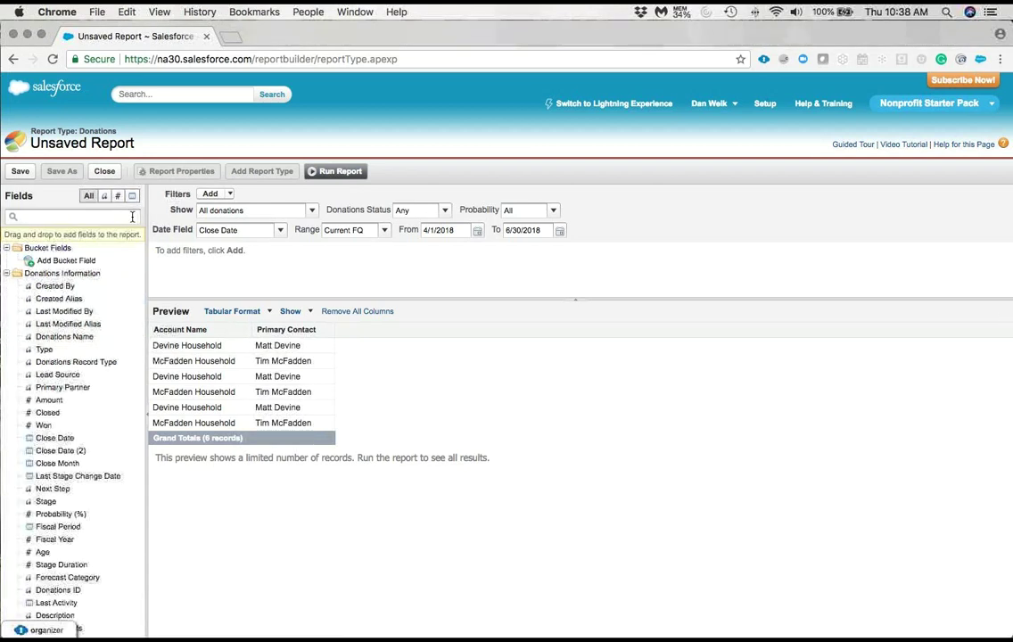
type("Oppo")
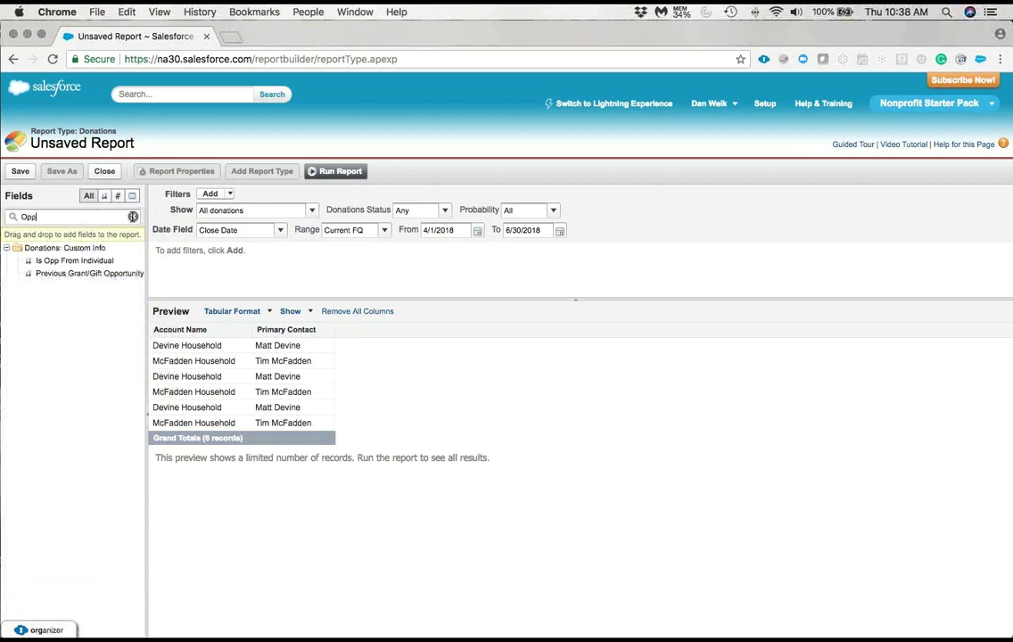
key("BackSpace")
key("BackSpace")
key("BackSpace")
key("BackSpace")
type("Nam")
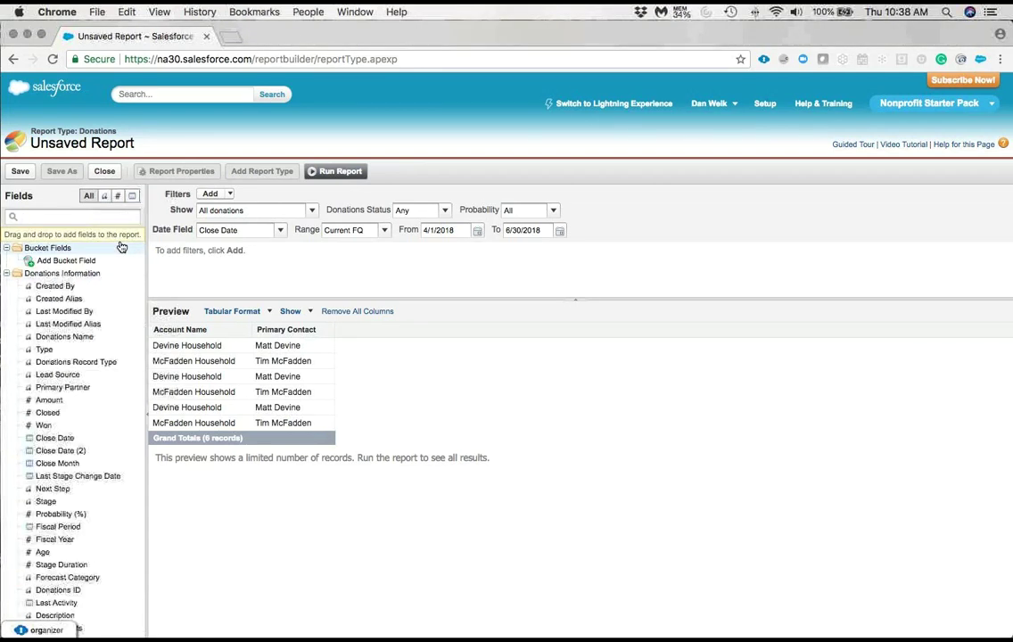
type("e")
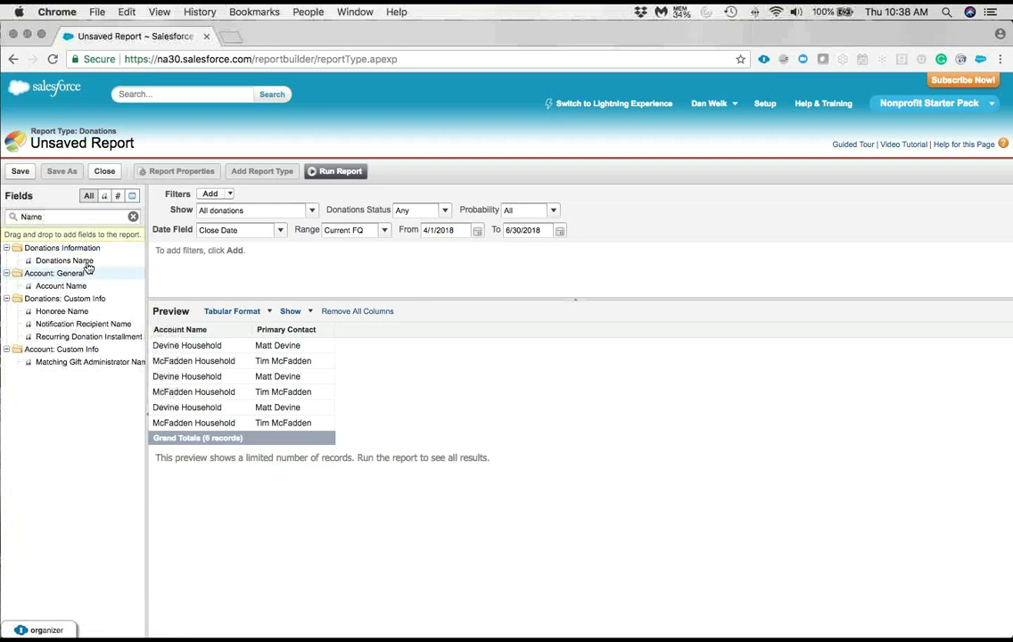
double_click(86, 260)
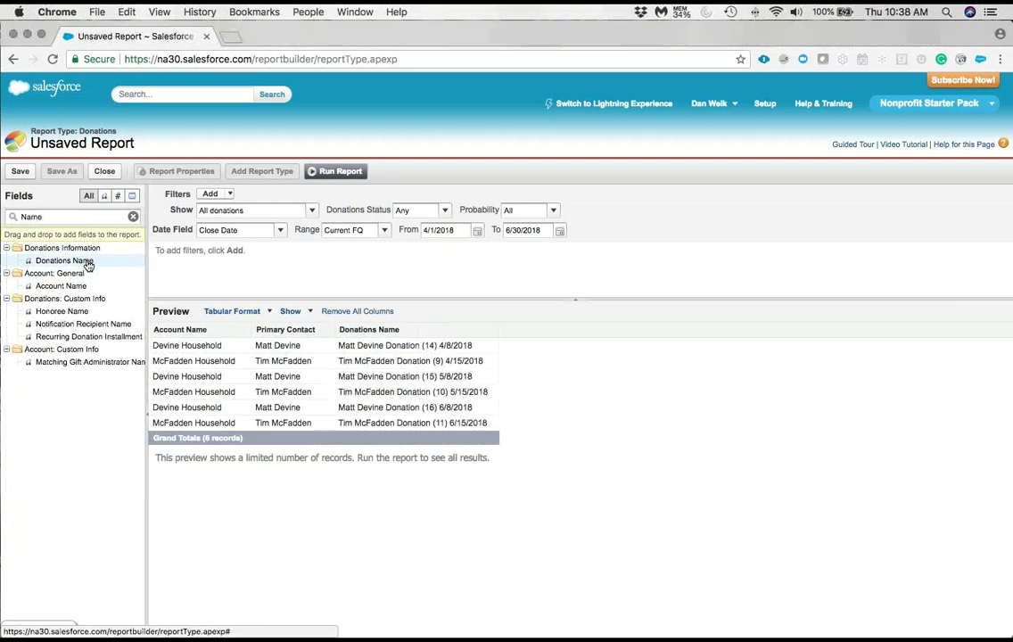
Step: Add the Amount field from Donations Information as a report column
left_click(133, 217)
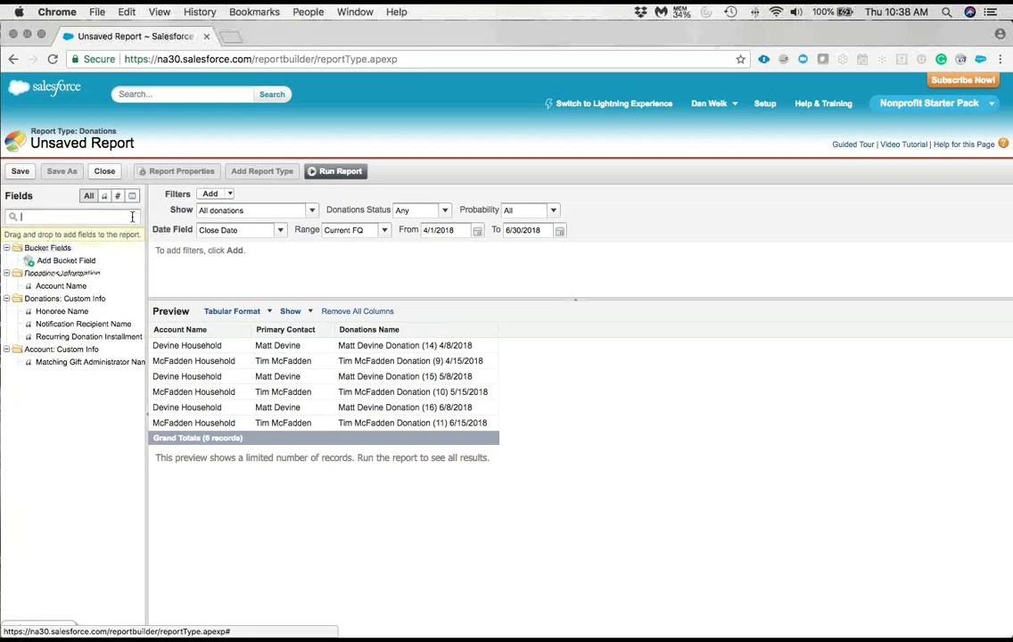
type("Amount")
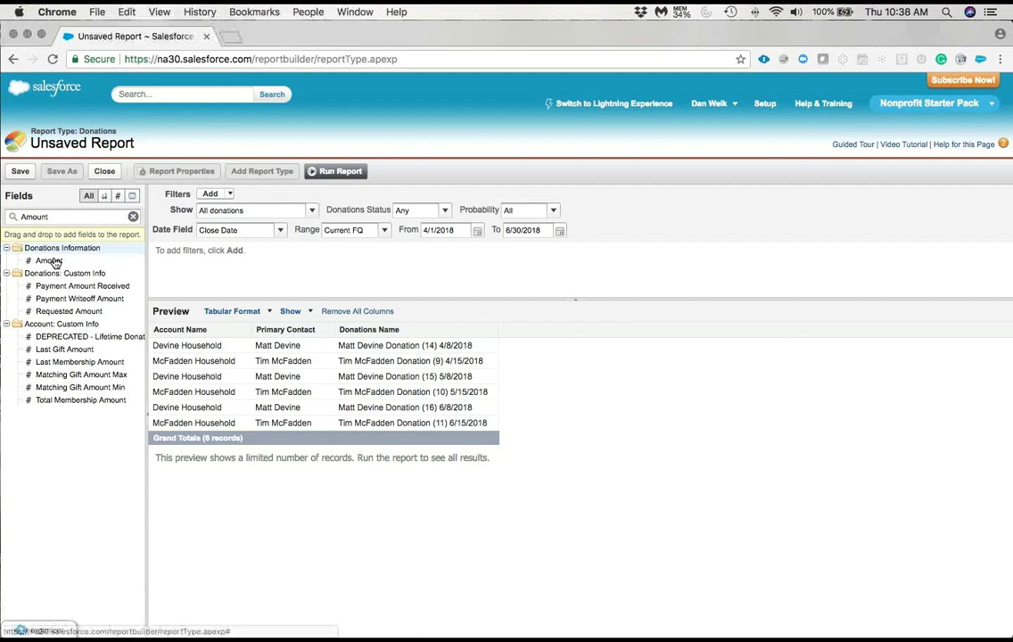
double_click(55, 262)
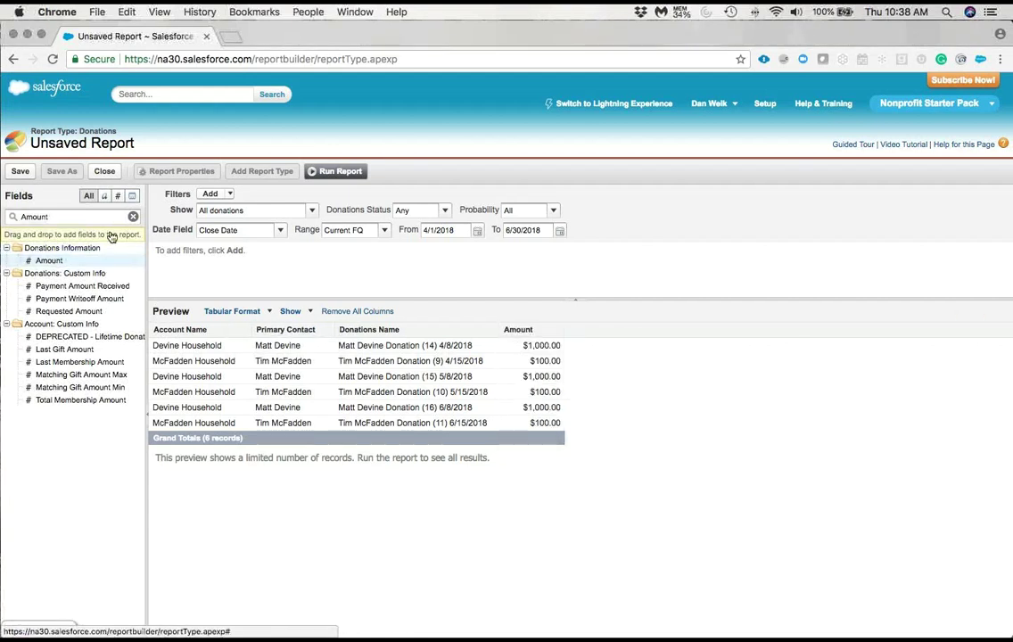
Step: Find the Close Date field under Donations Information and add it as a report column
left_click(133, 217)
type("Clos")
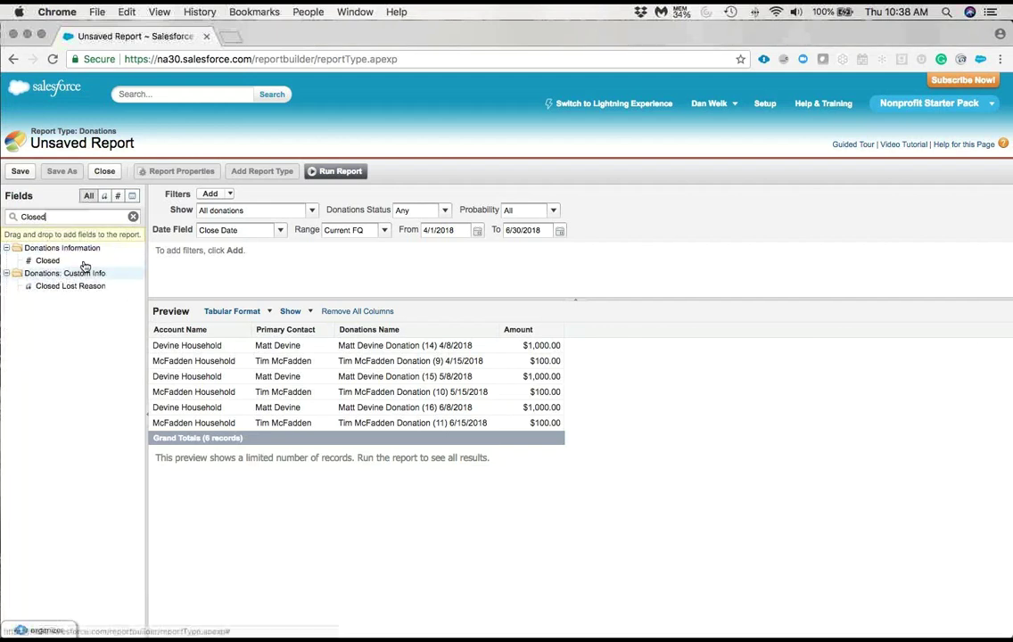
type("ed")
key("BackSpace")
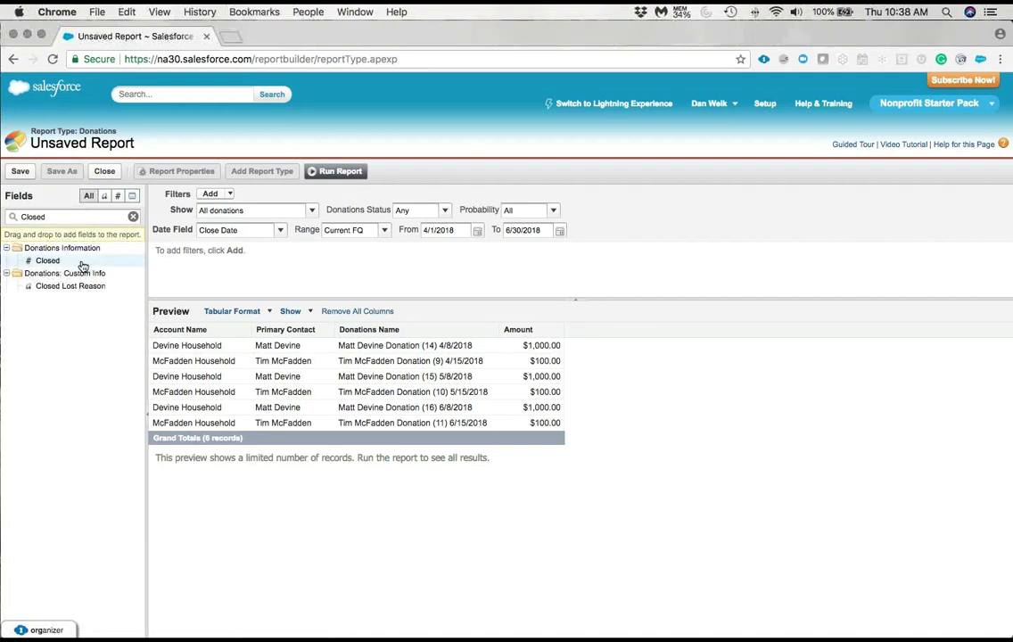
key("BackSpace")
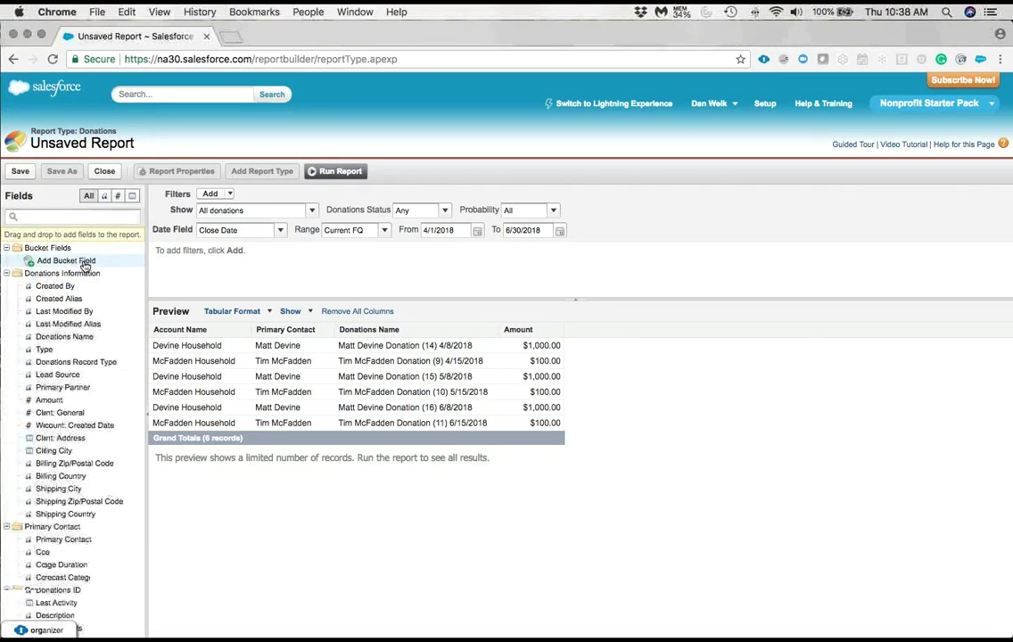
type("Date")
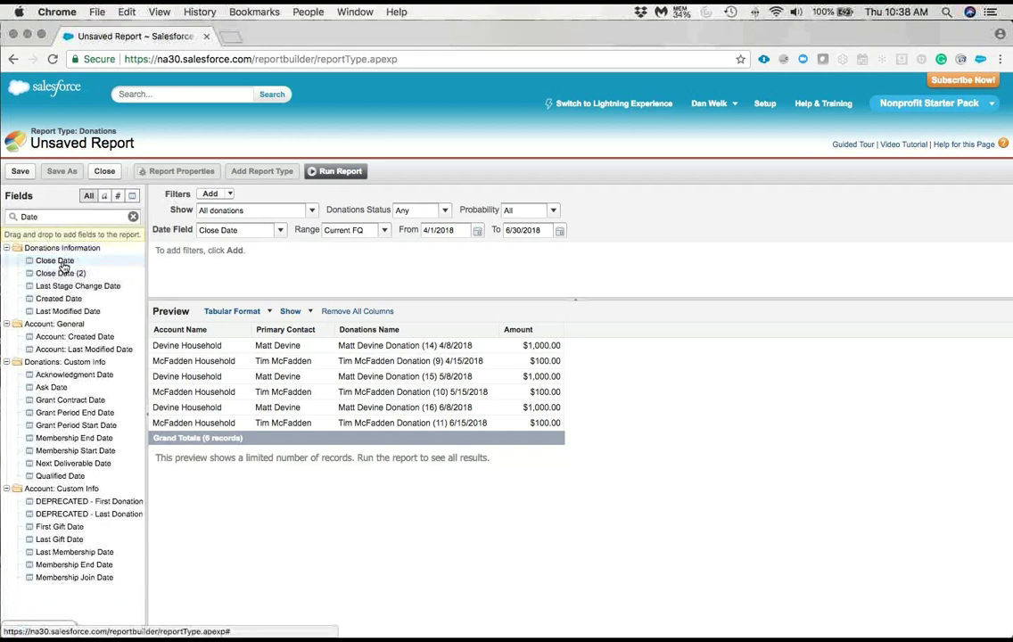
double_click(55, 261)
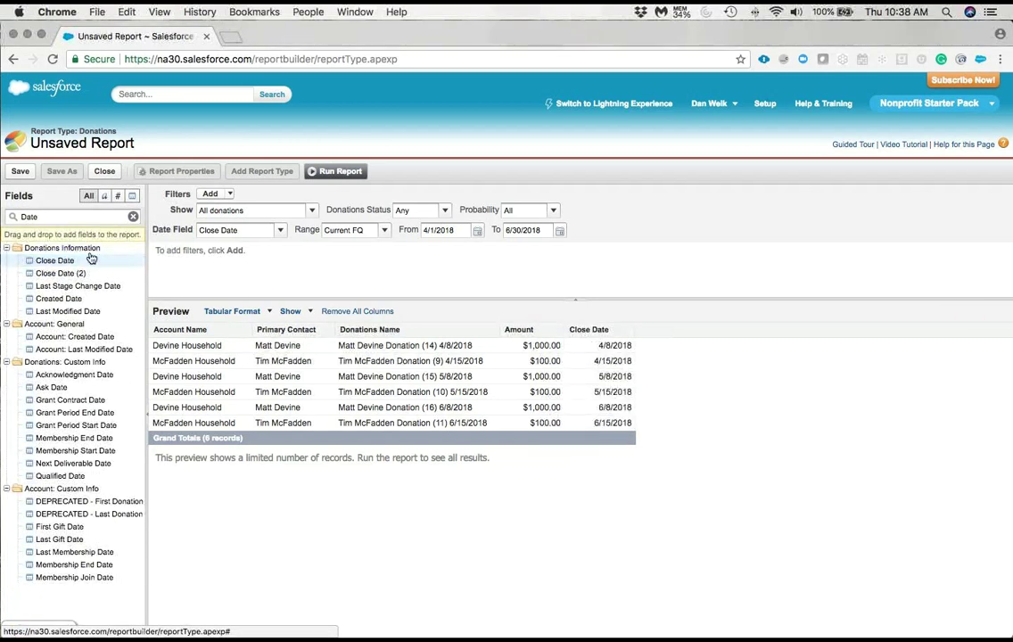
Step: Add the Primary Campaign Source field from Donations Information as the last report column
left_click(133, 216)
type("Primary")
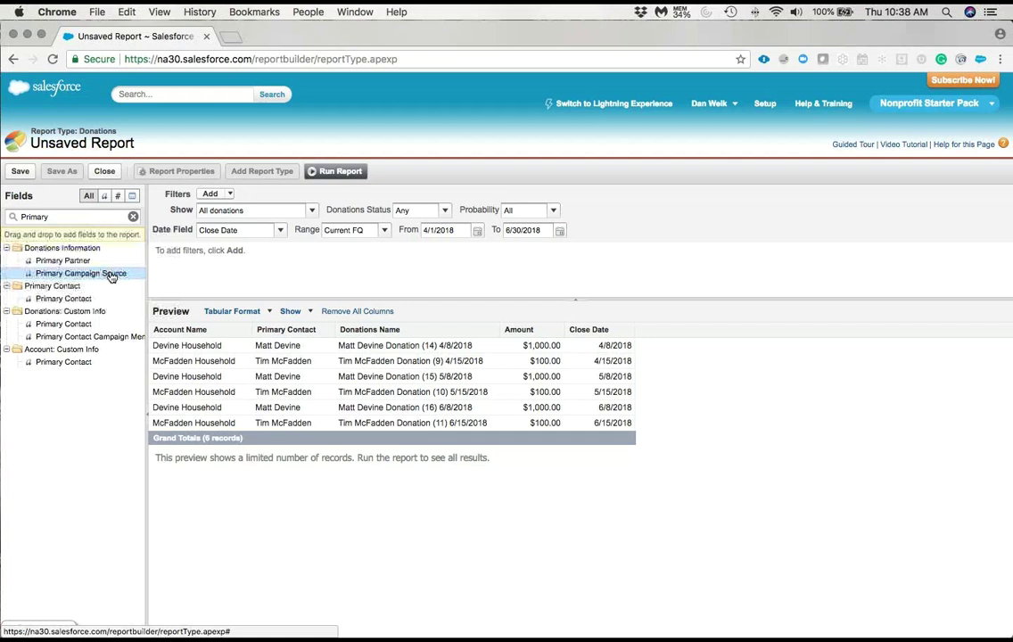
double_click(111, 275)
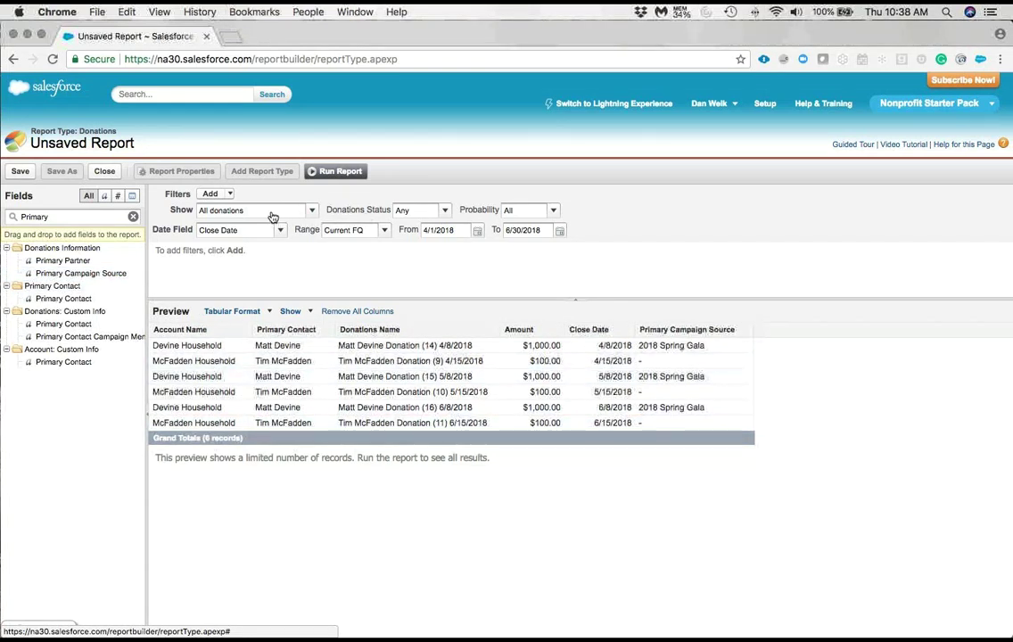
Step: Set the date range for the Close Date filter to All Time
left_click(445, 211)
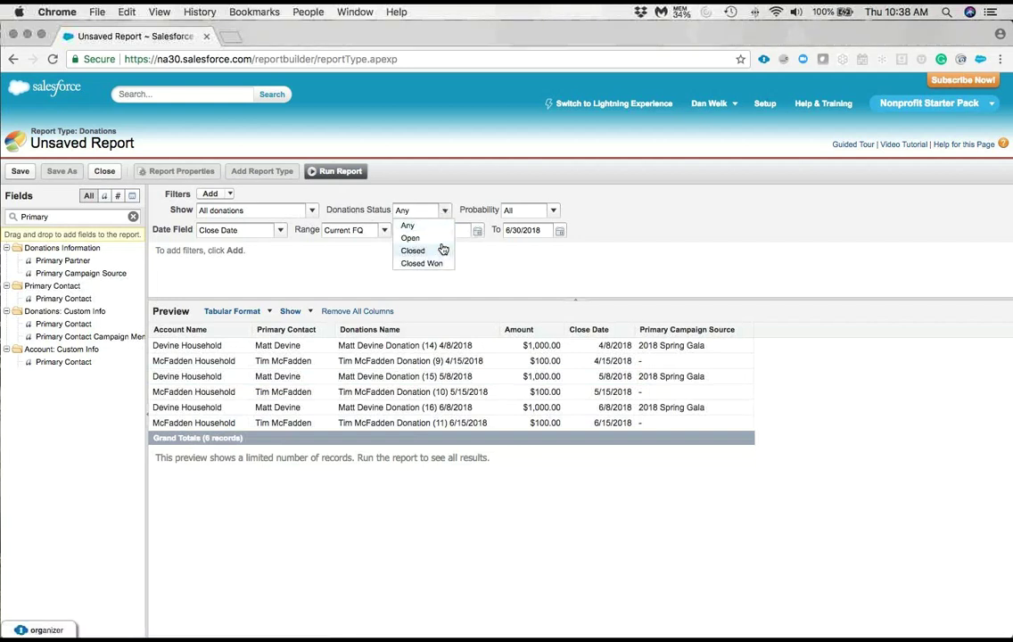
left_click(459, 208)
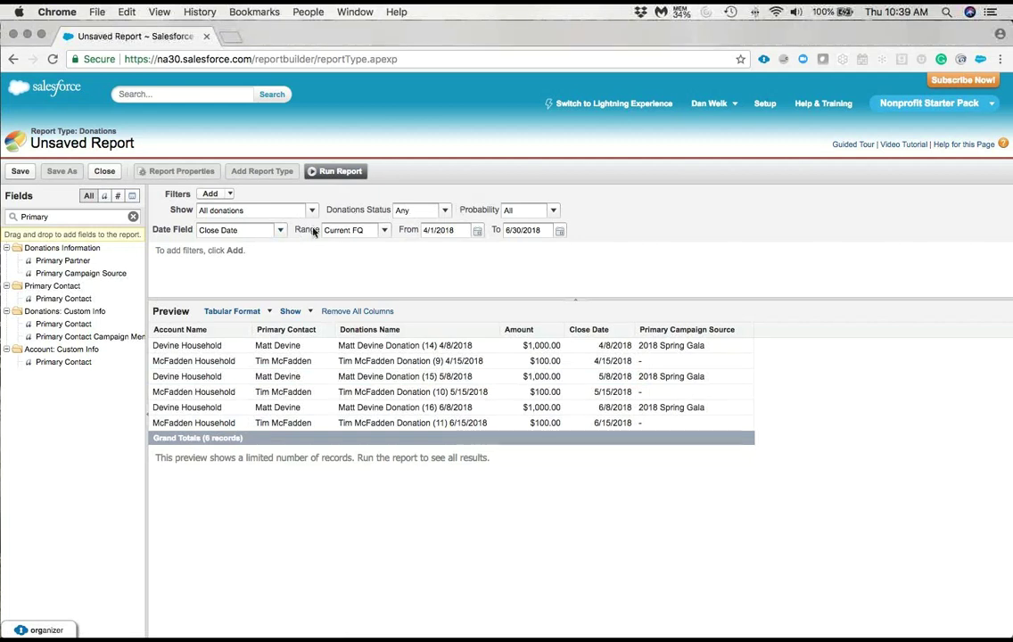
left_click(384, 231)
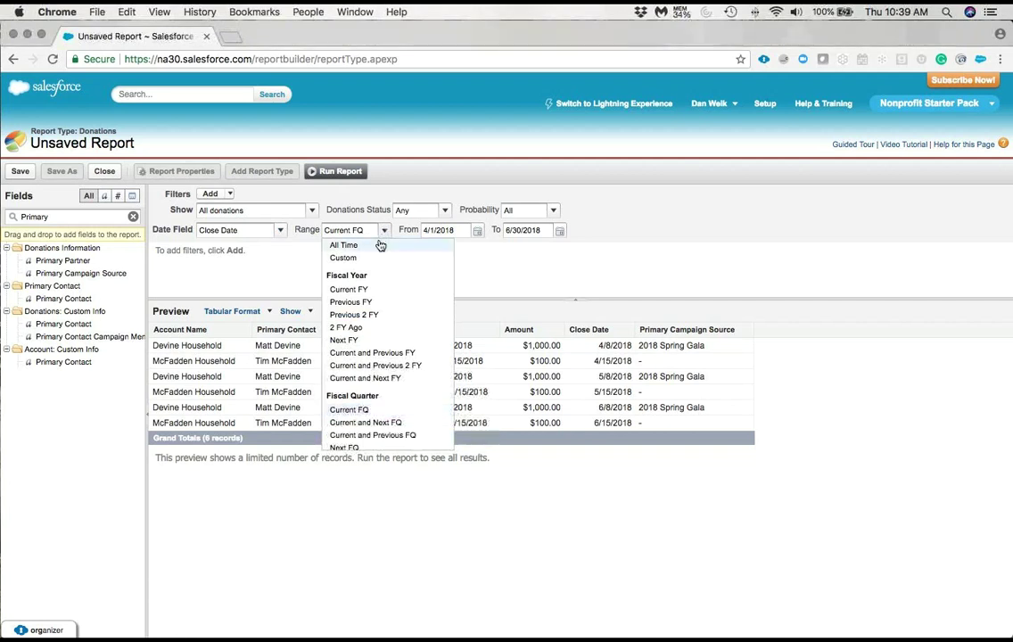
left_click(376, 247)
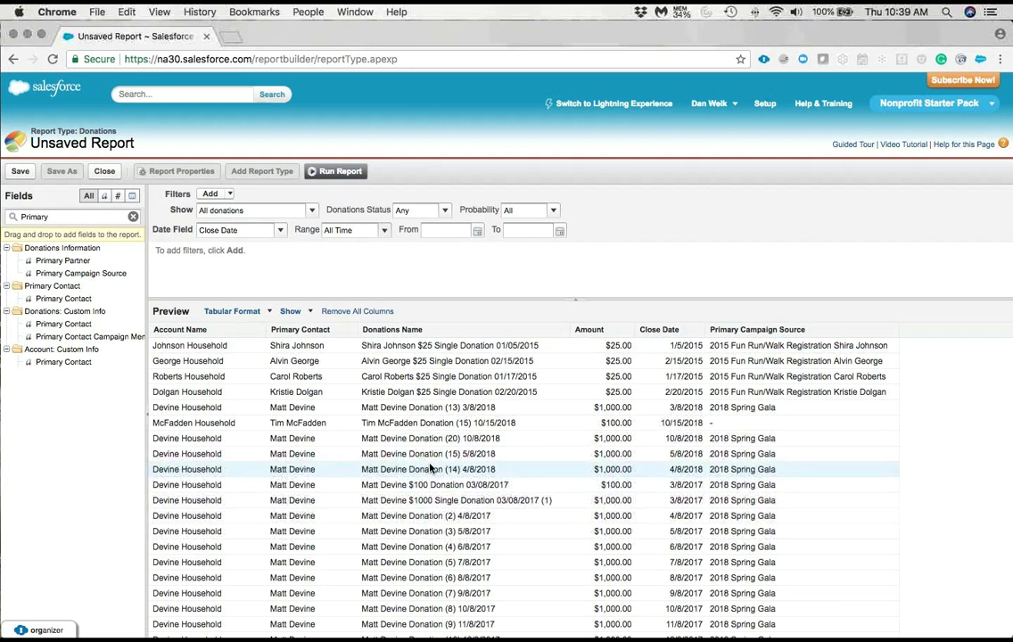
Step: Find the Mailing City field by searching for "Mailing" and add it as a column between Primary Contact and Donations Name
left_click(133, 217)
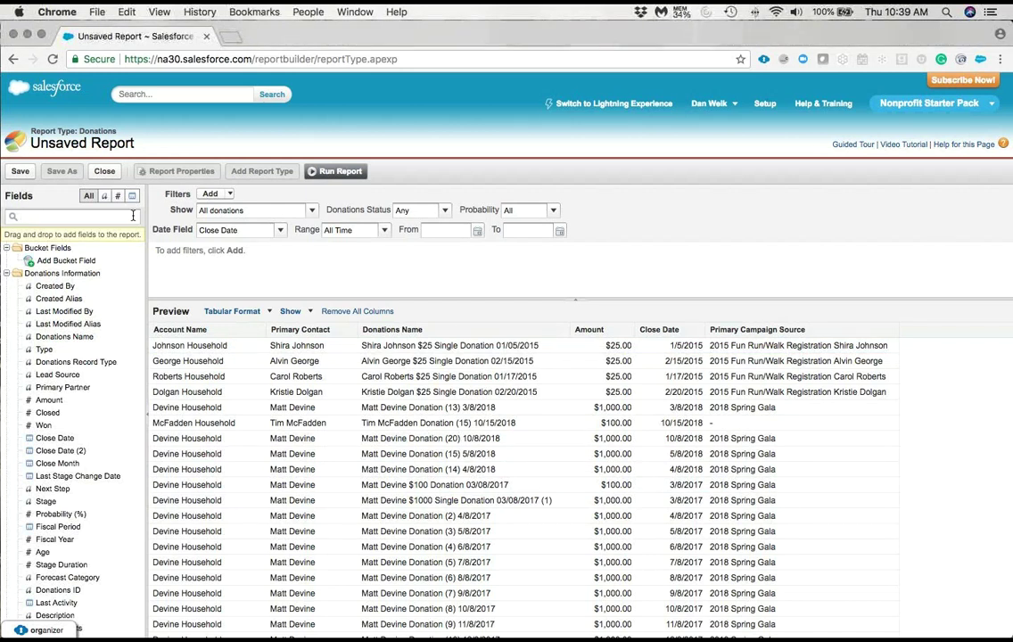
type("Mailing")
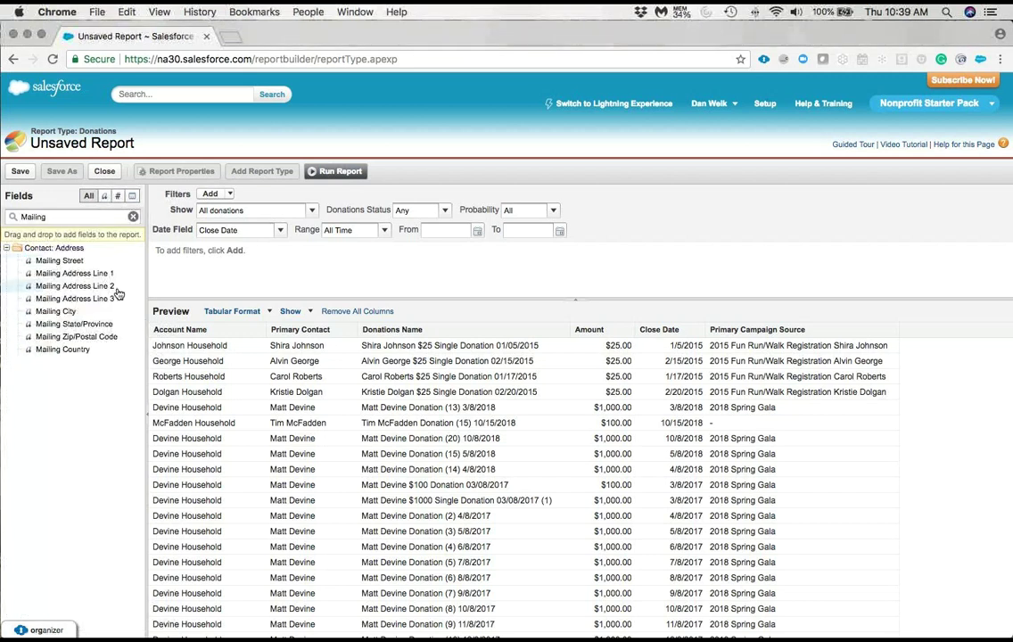
mouse_move(75, 314)
left_mouse_down()
mouse_move(281, 388)
mouse_move(329, 331)
mouse_move(353, 337)
left_mouse_up()
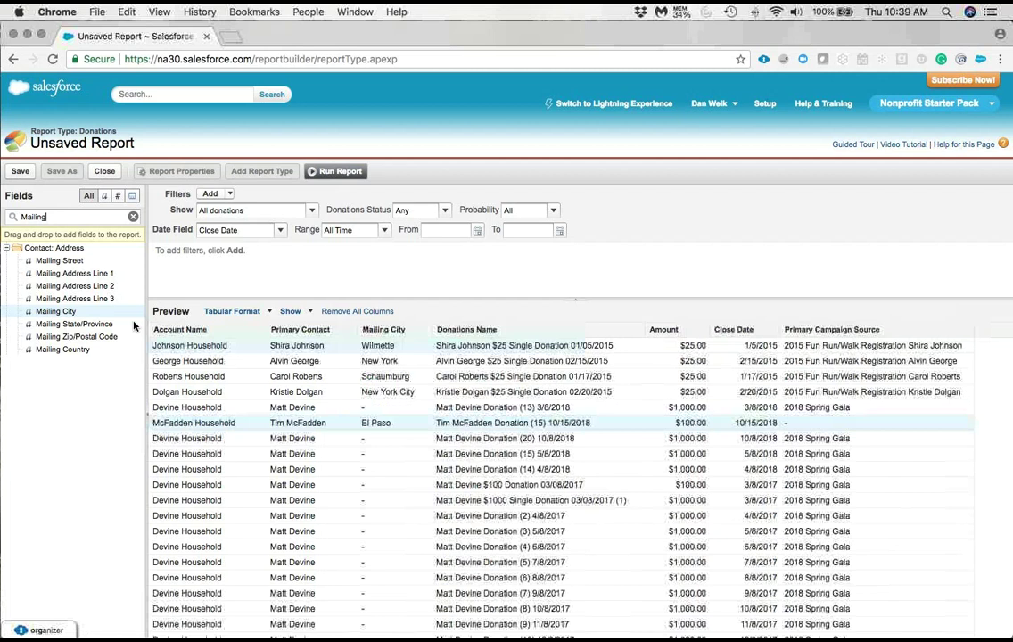
Step: Add a report filter requiring Mailing City equals "New York"
left_click_drag(62, 311, 212, 269)
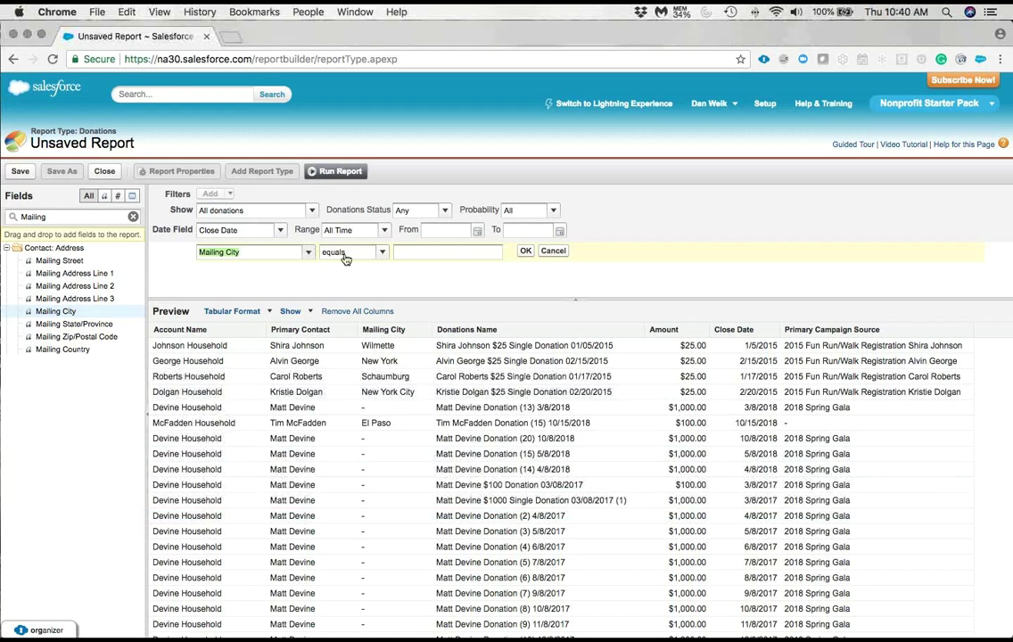
left_click(383, 255)
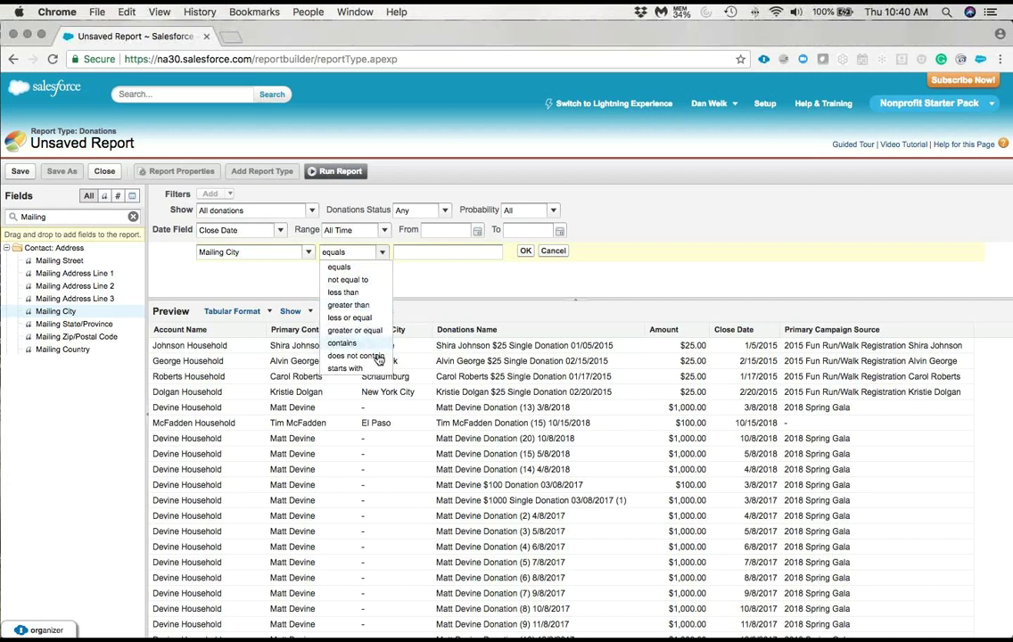
left_click(345, 268)
left_click(416, 253)
type("New York")
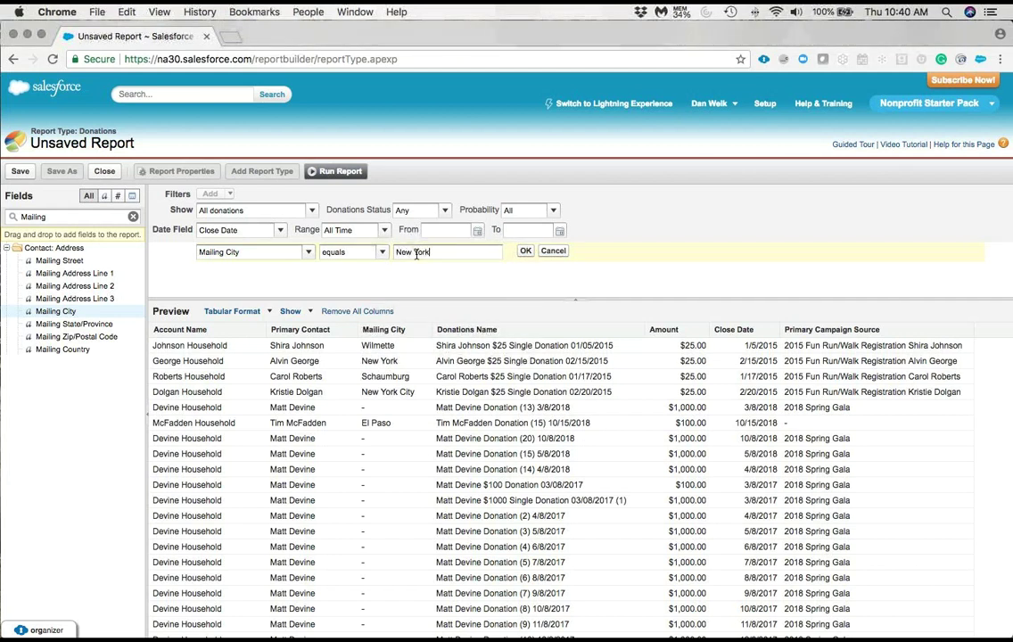
left_click(526, 252)
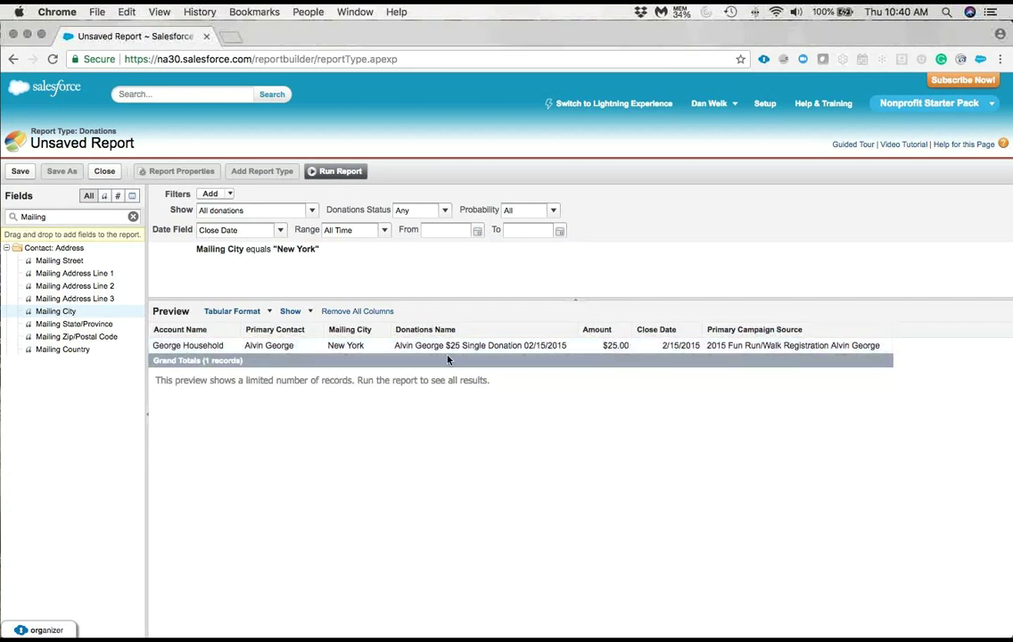
Step: Change the Mailing City filter's operator to starts with and apply it
mouse_move(326, 255)
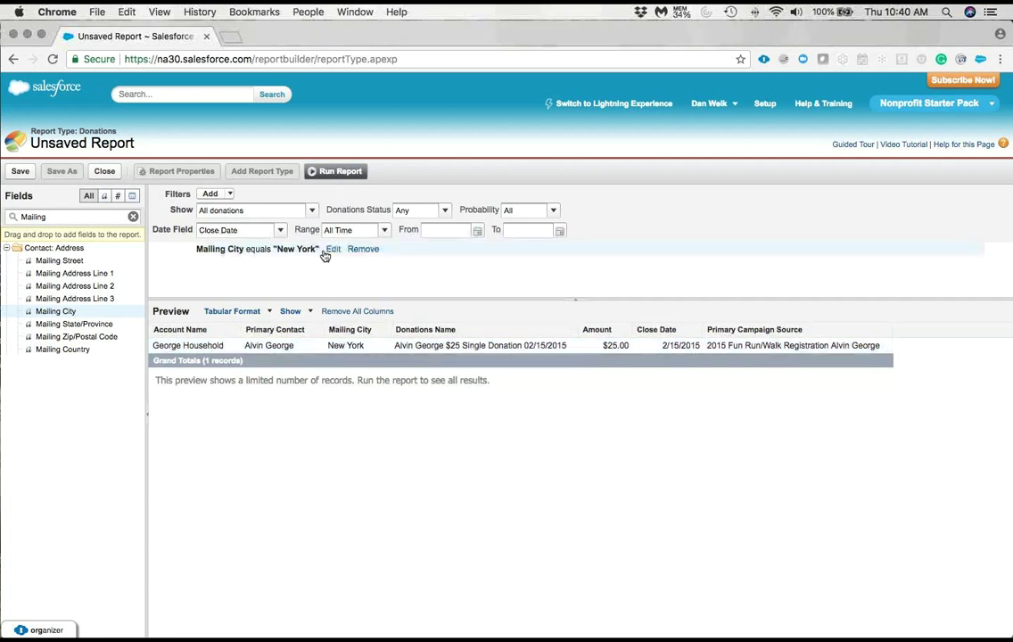
left_click(331, 251)
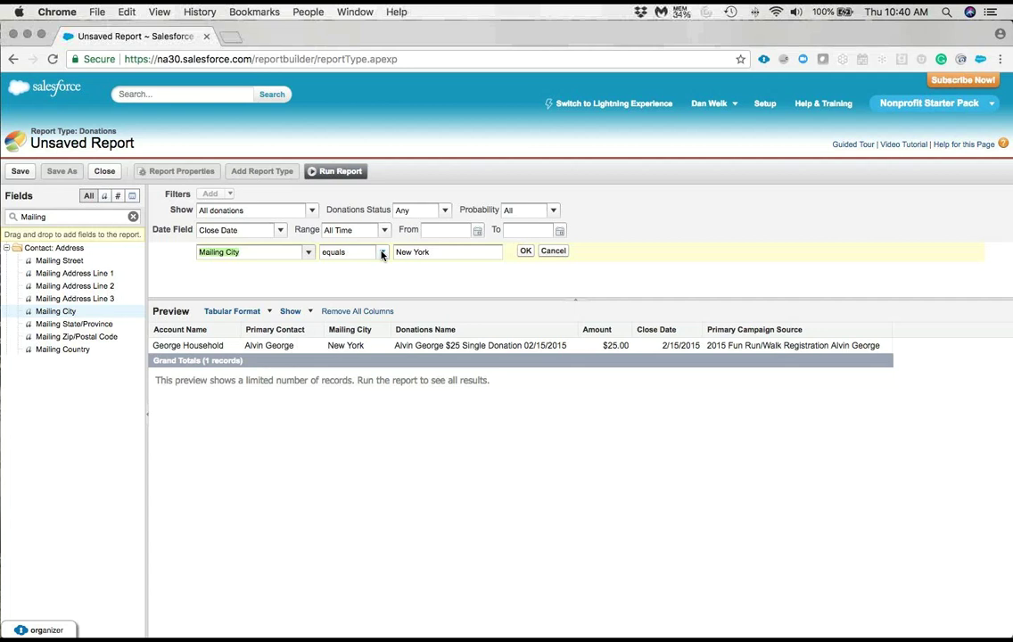
left_click(382, 254)
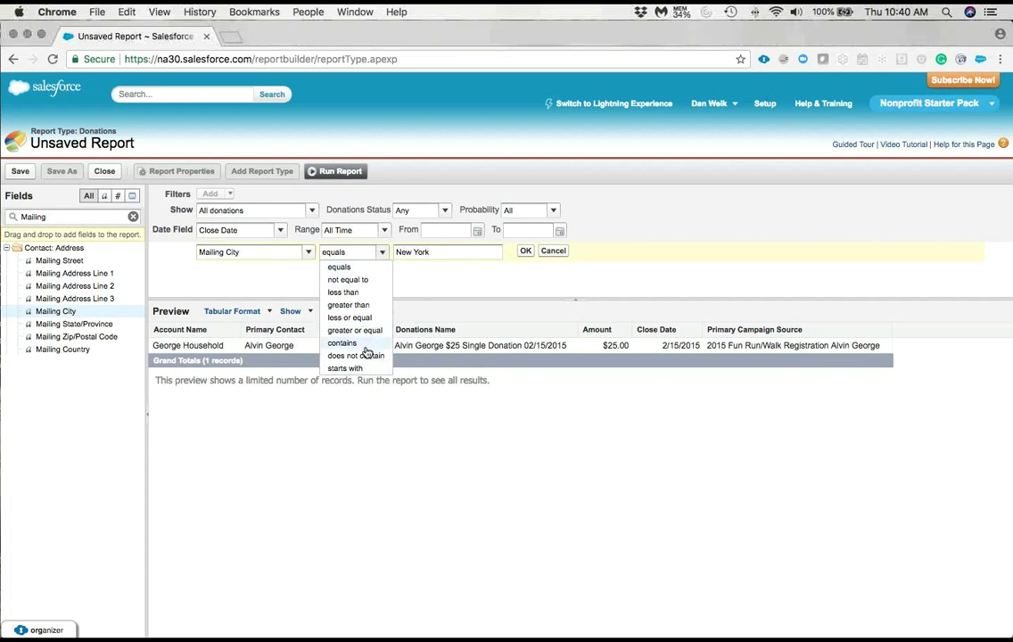
left_click(361, 369)
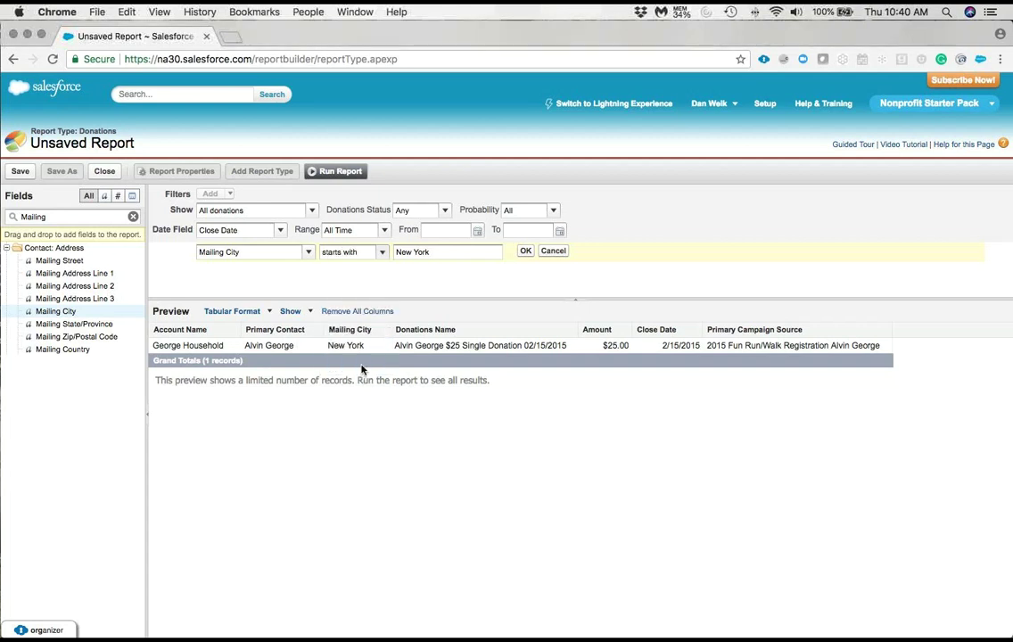
left_click(526, 251)
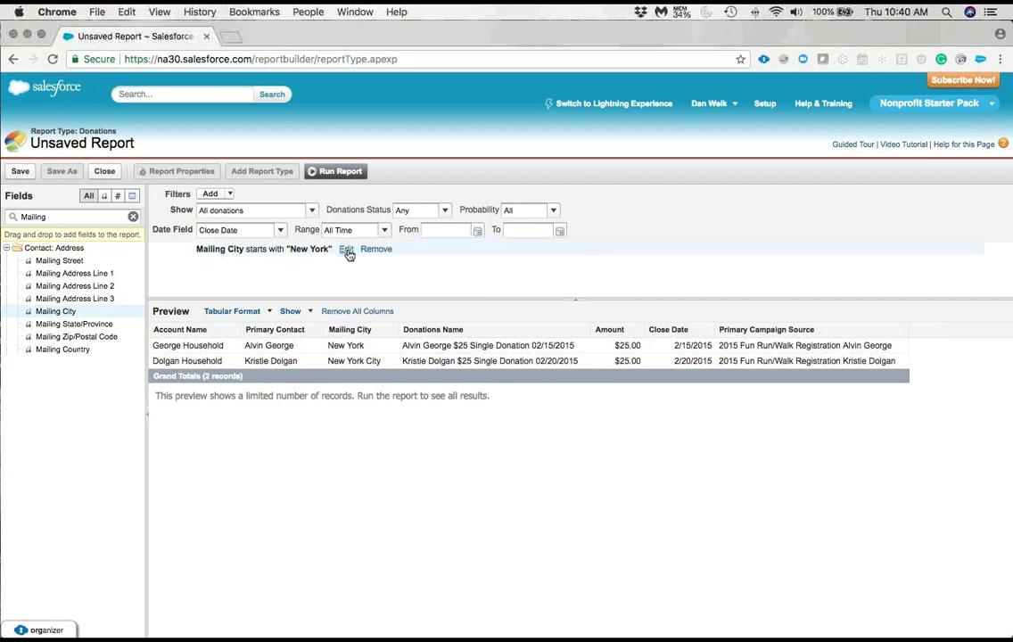
Step: Shorten the Mailing City filter's value to "New" and apply it
left_click(347, 250)
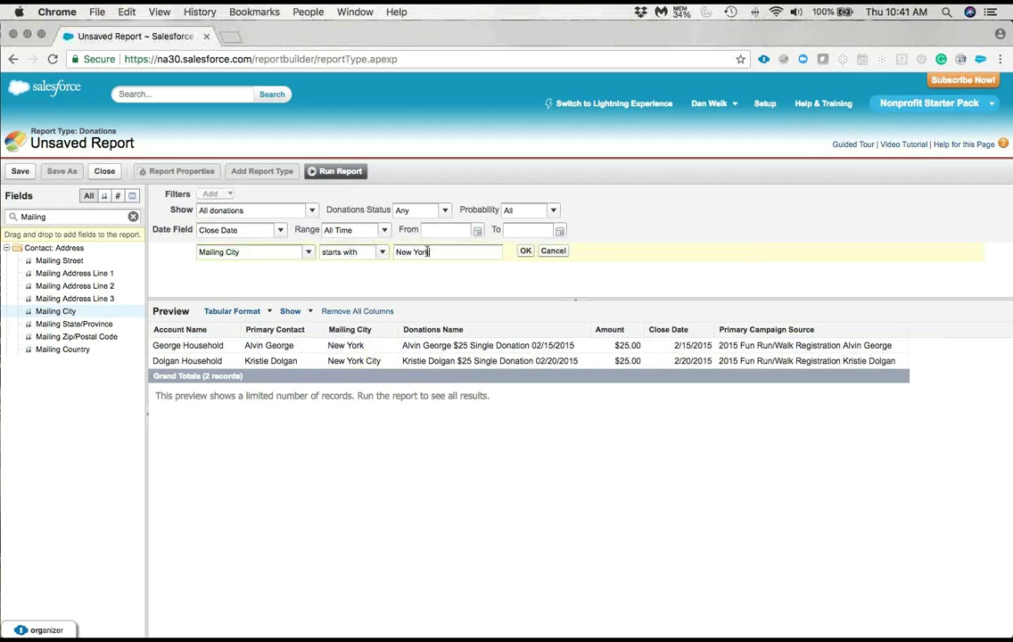
key("BackSpace")
key("BackSpace")
key("BackSpace")
key("BackSpace")
left_click(525, 252)
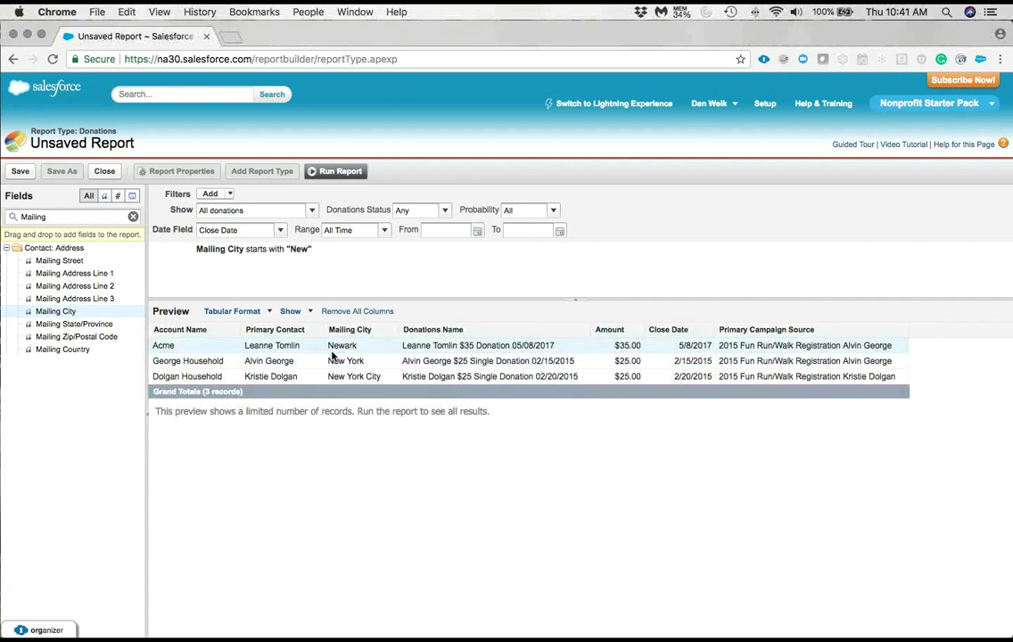
Step: Find the Primary Campaign Source field under Donations Information by searching for "prim" and add it as a second filter
mouse_move(291, 257)
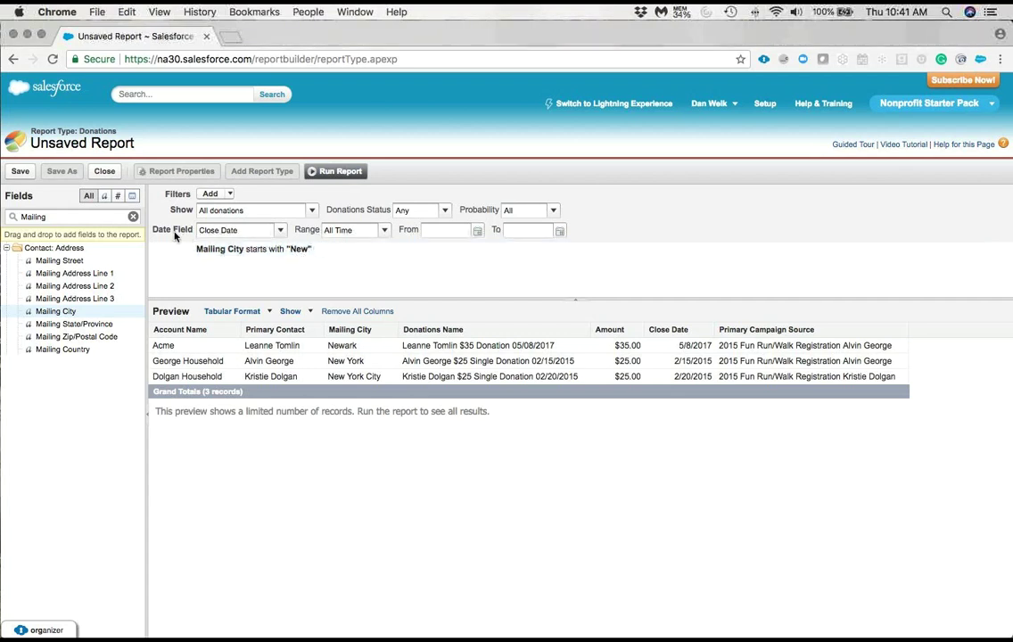
left_click(133, 217)
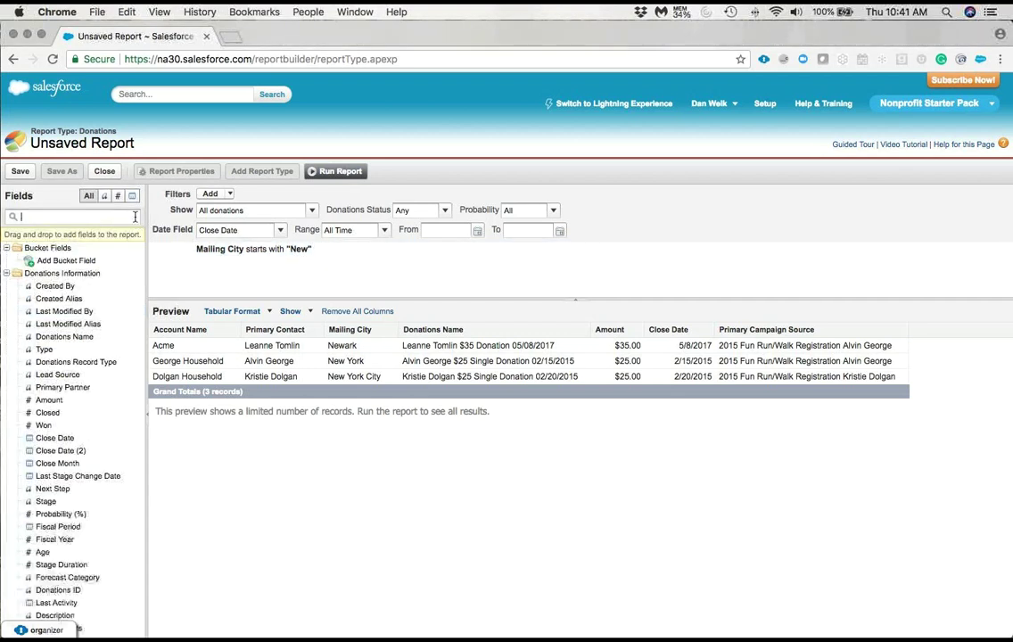
type("p")
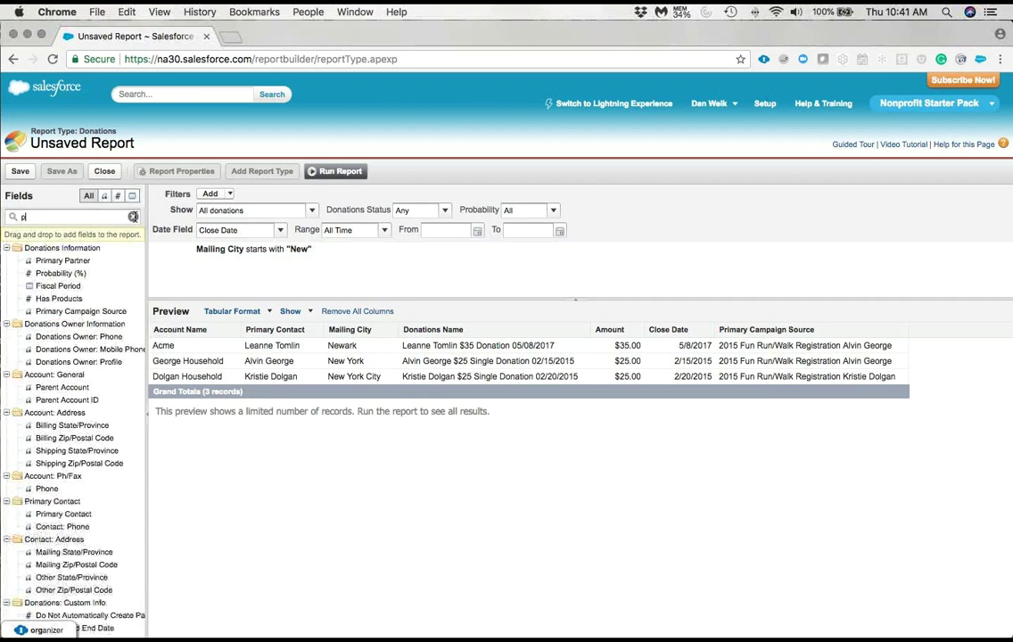
type("rim")
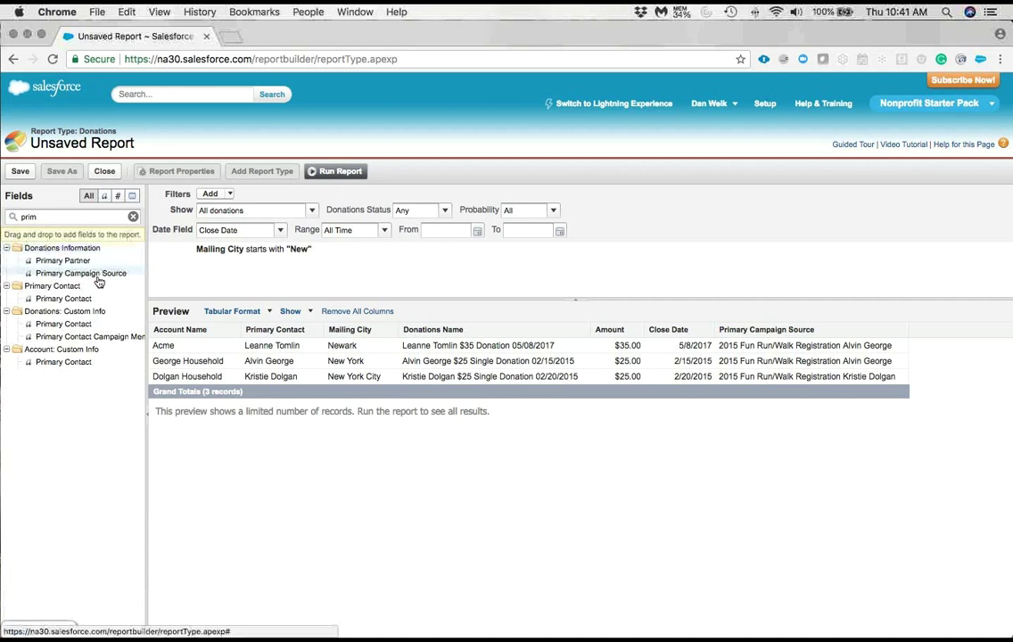
left_click_drag(123, 274, 357, 292)
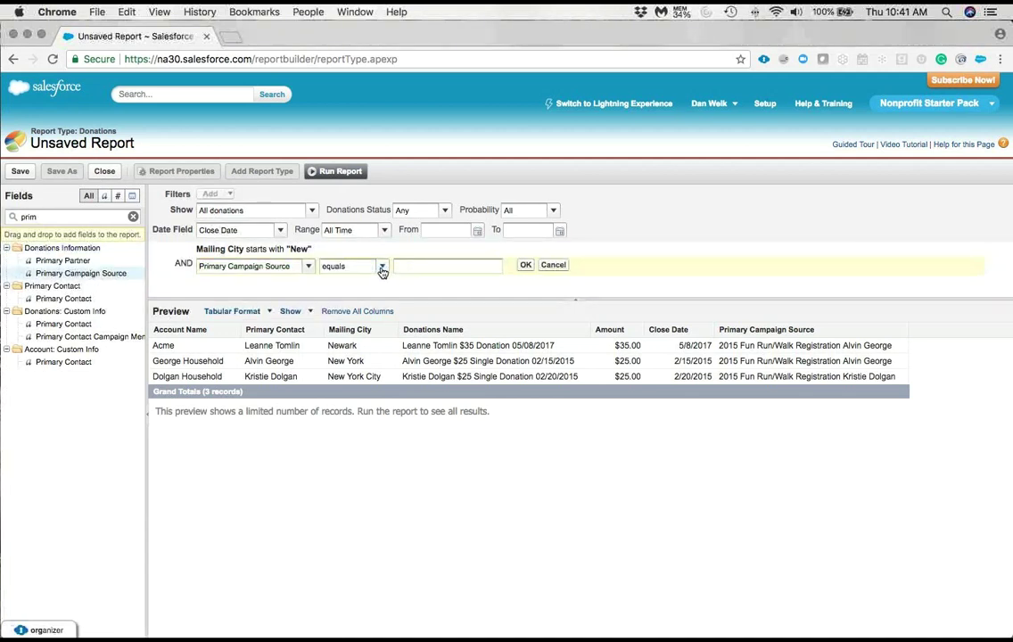
Step: Set the Primary Campaign Source filter to does not contain "2015 Fun Run" and apply it
left_click(383, 268)
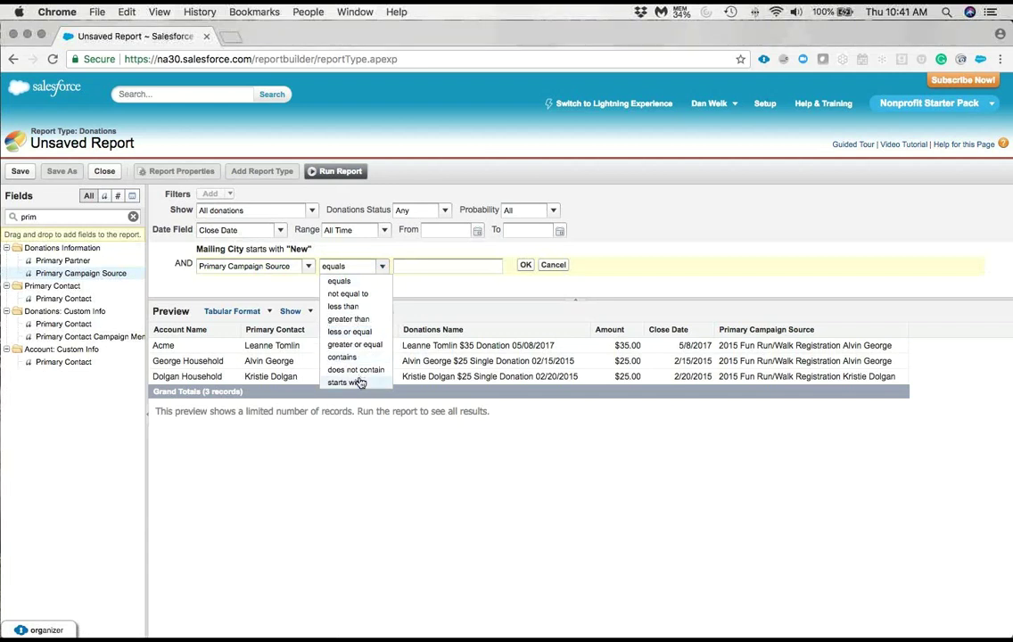
left_click(358, 381)
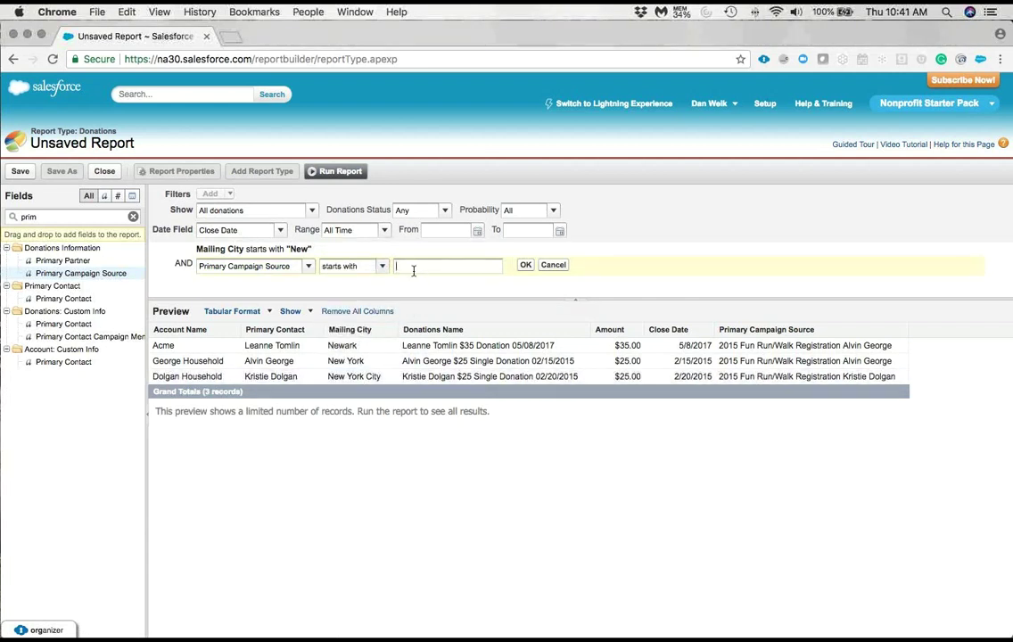
left_click(383, 268)
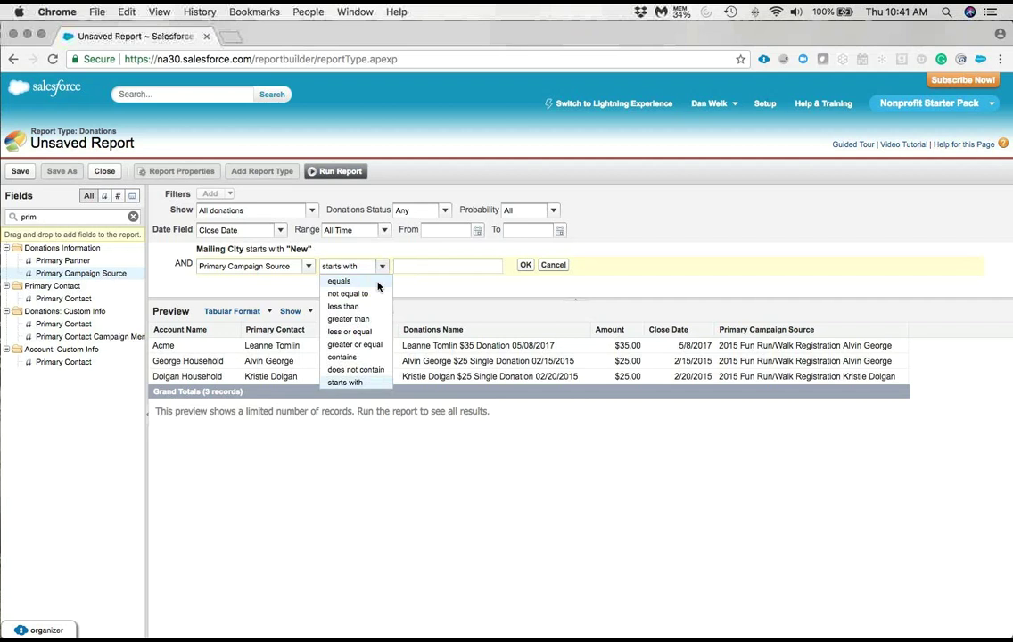
left_click(370, 371)
left_click(434, 270)
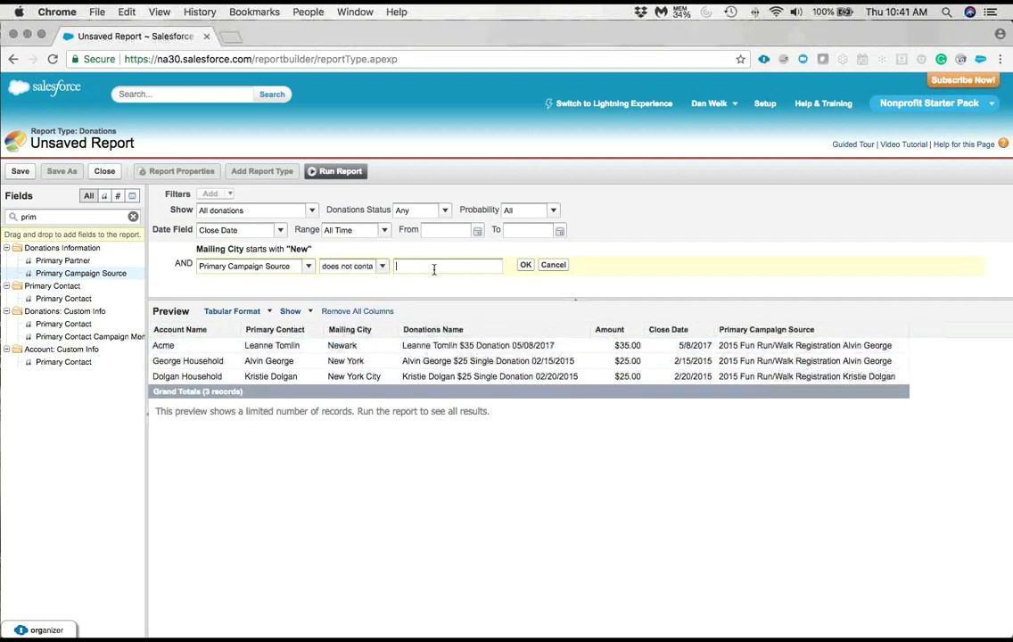
type("2015 Fun Run")
left_click(525, 265)
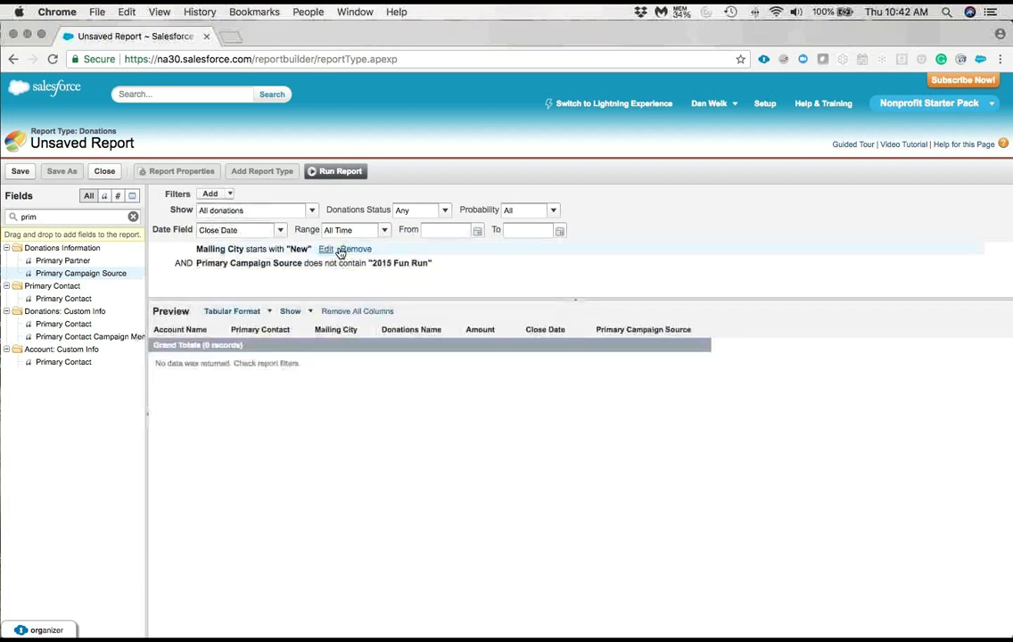
Step: Remove the Mailing City filter and run the donations report
left_click(352, 249)
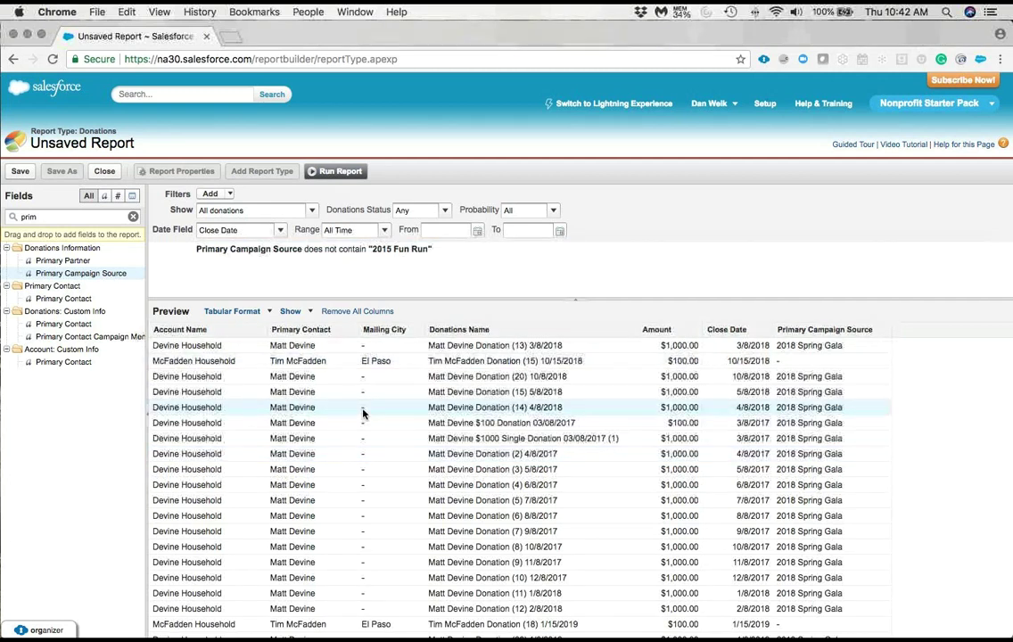
left_click(339, 172)
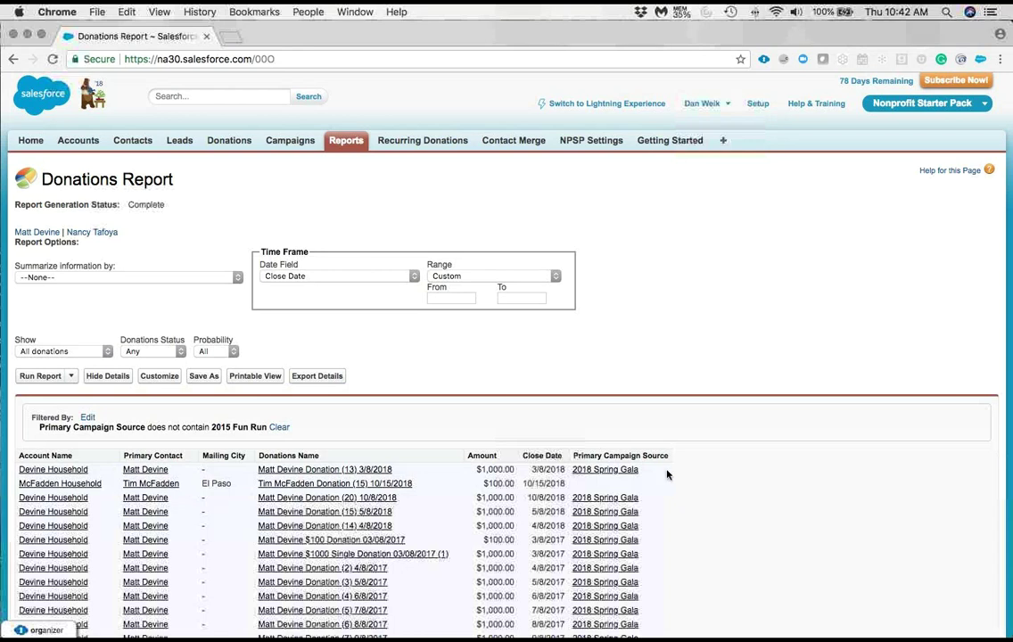
Step: Sort the report results by Mailing City in ascending order
scroll(667, 475, "down", 1)
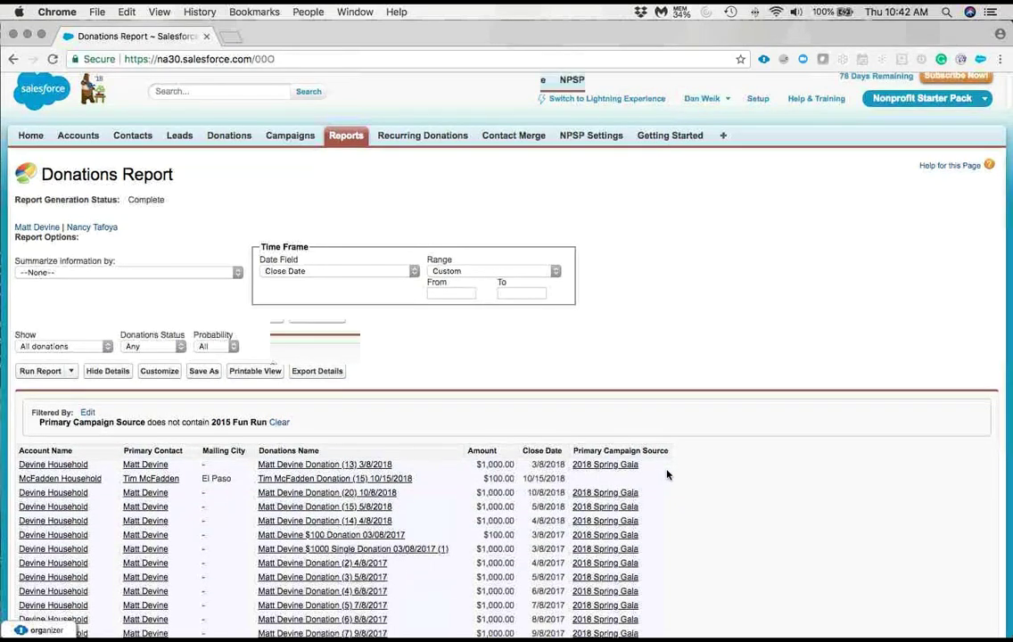
scroll(667, 475, "down", 3)
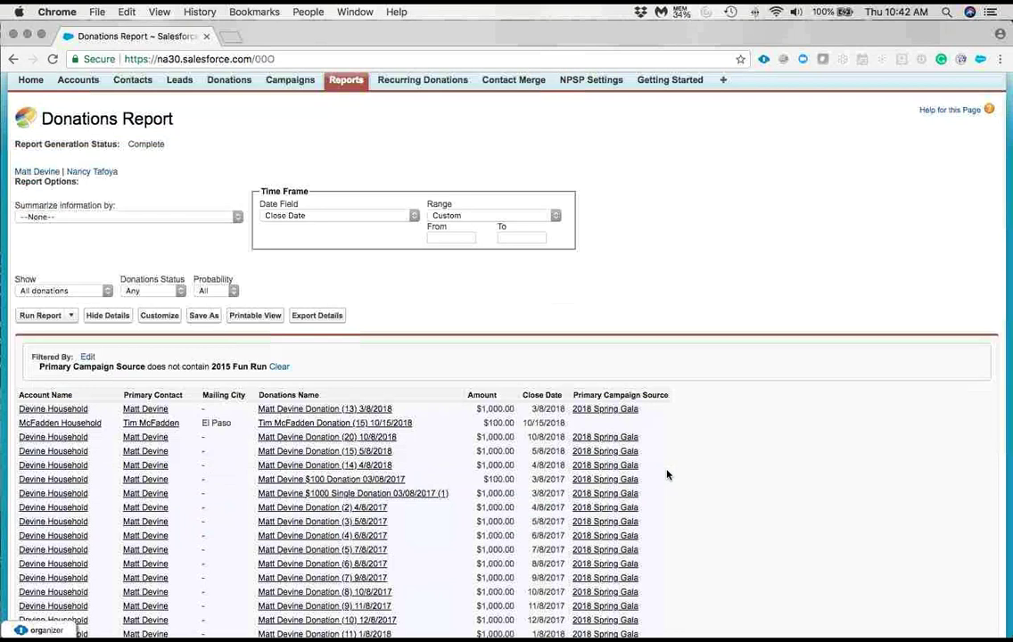
left_click(234, 399)
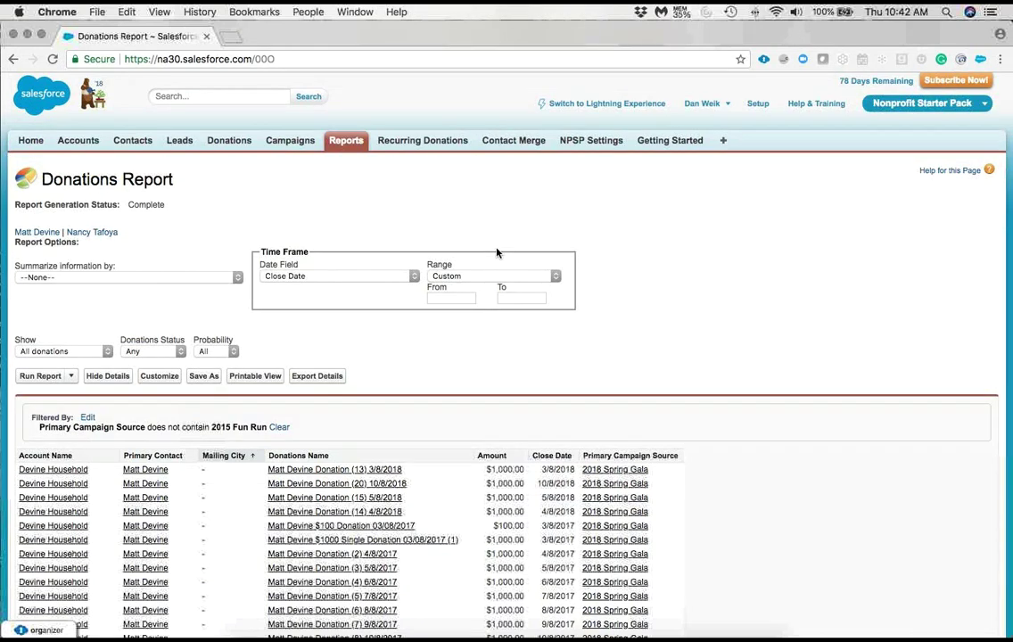
Step: Review the date fields available for the report's time frame, keeping Close Date selected
left_click(415, 279)
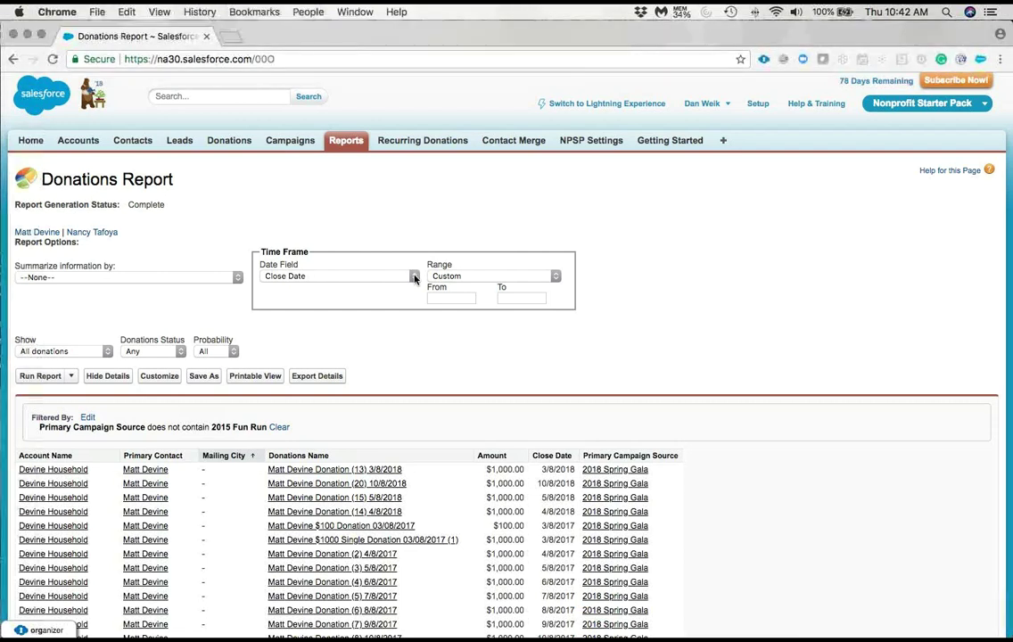
left_click(414, 278)
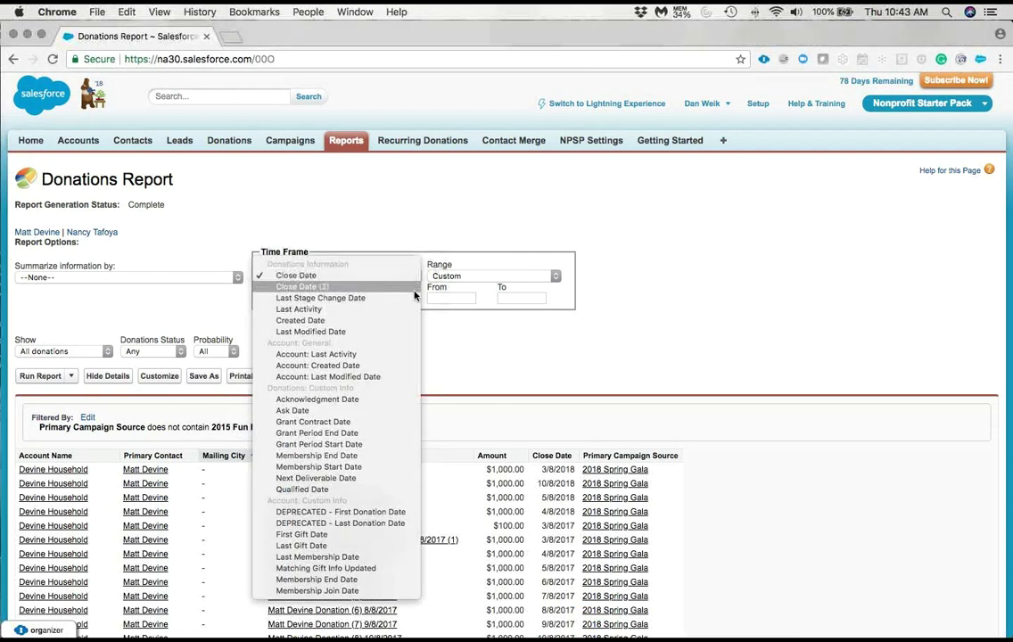
left_click(445, 317)
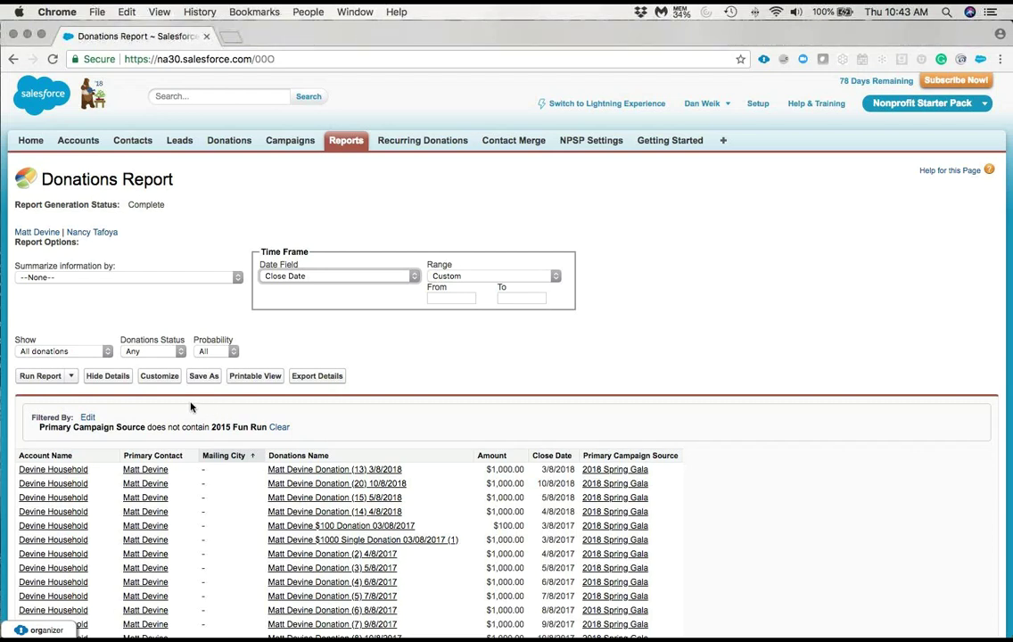
Step: Customize the donations report to summarize the Amount column by sum, average, max and min
left_click(161, 378)
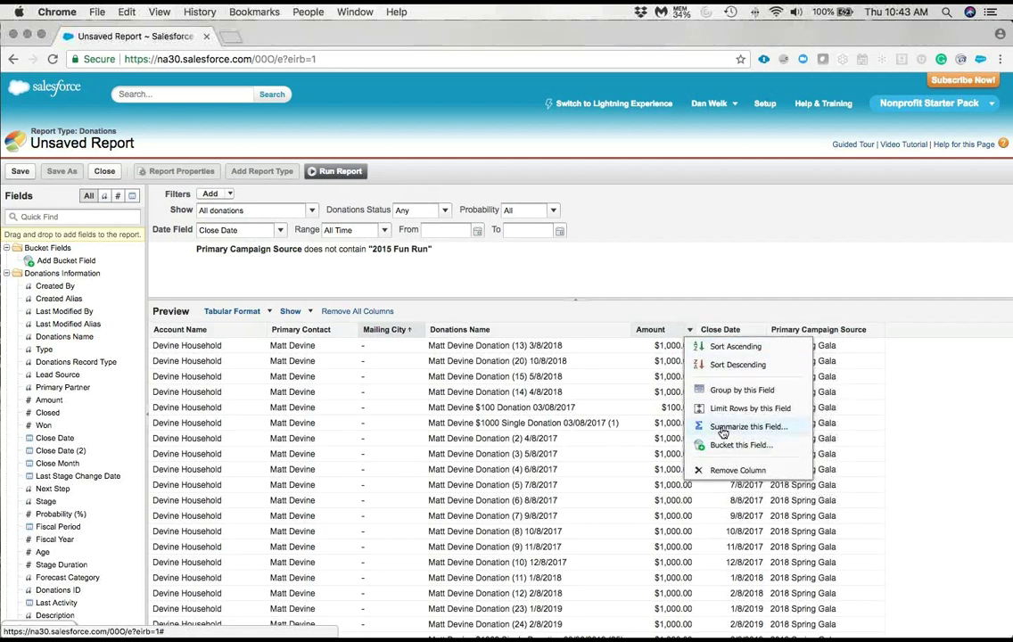
left_click(722, 429)
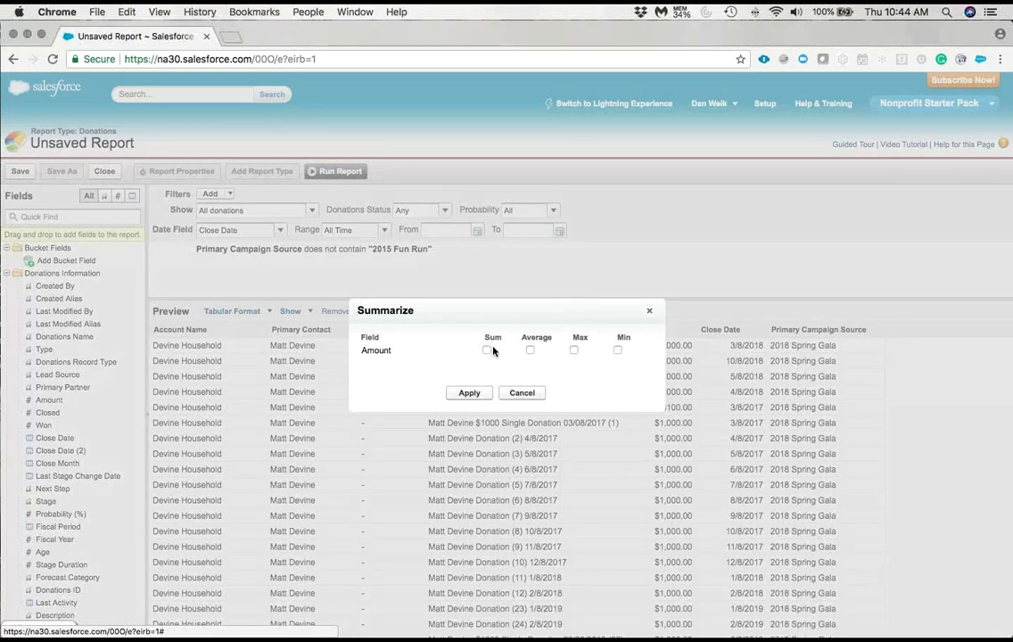
left_click(486, 350)
left_click(530, 350)
left_click(573, 350)
left_click(617, 350)
left_click(470, 393)
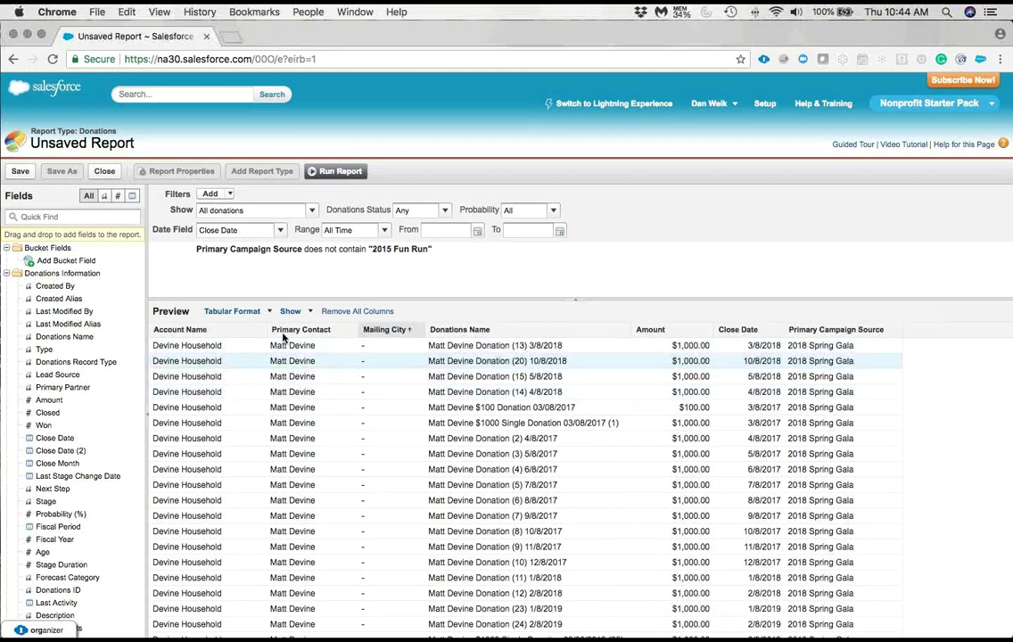
Step: Group the report by Primary Campaign Source and run it
left_click(899, 332)
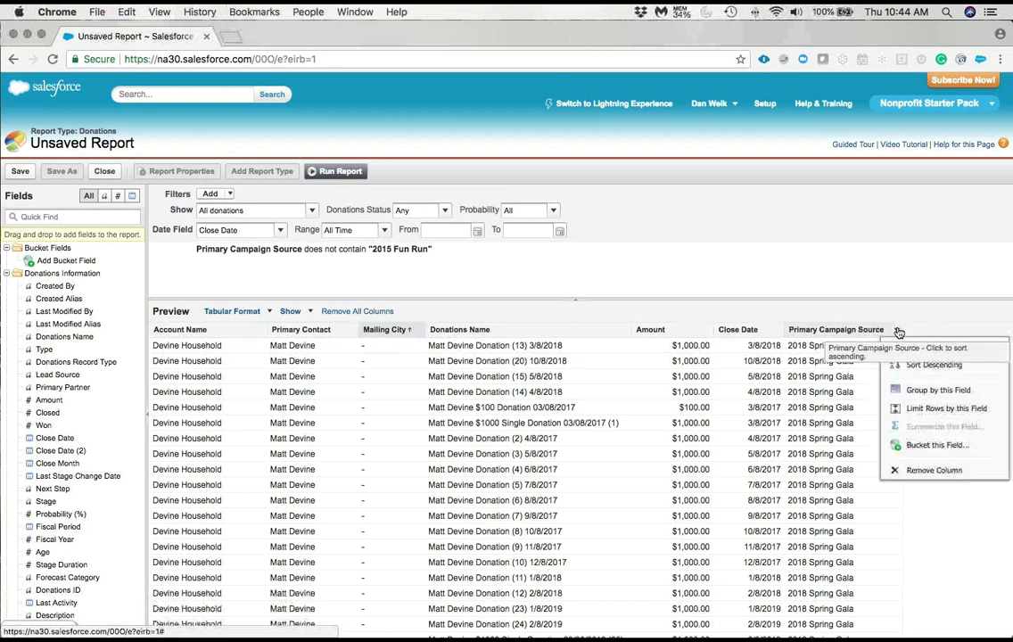
left_click(911, 394)
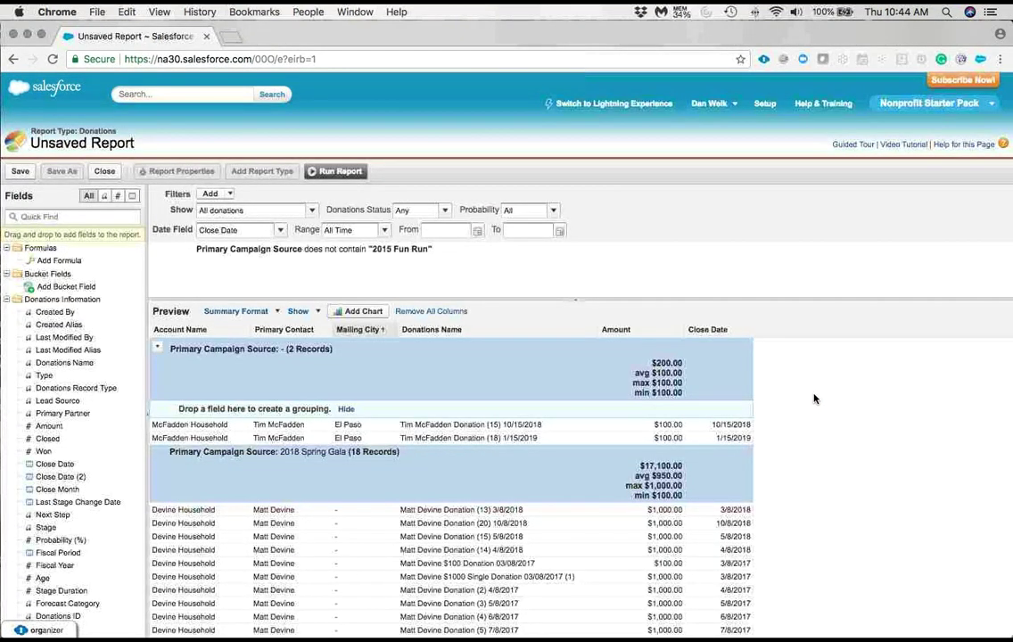
left_click(342, 176)
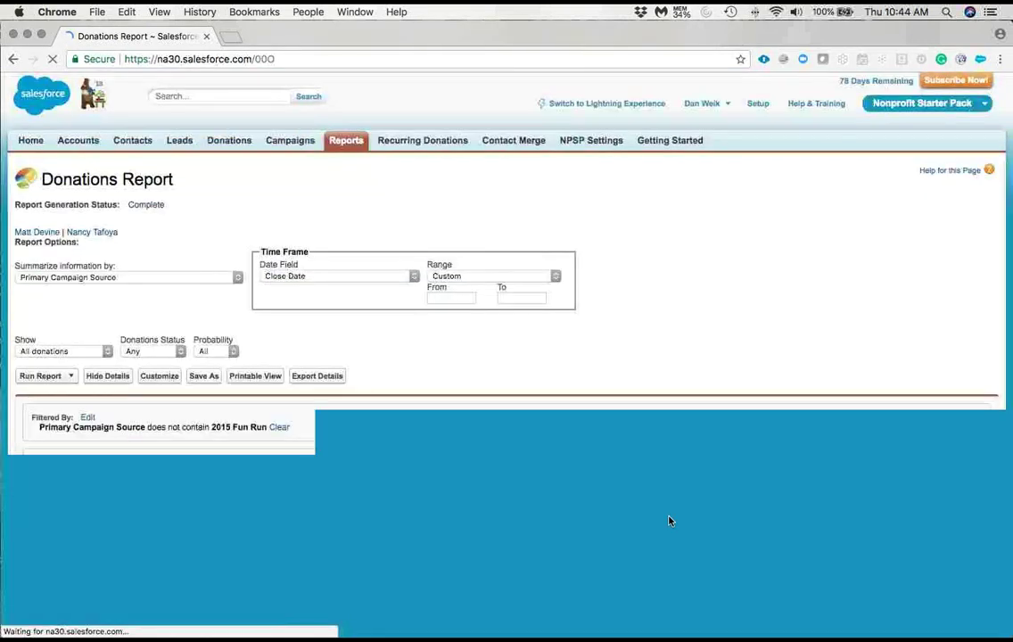
Step: Examine the grouped donation results and the Amount summaries shown for each primary campaign source
scroll(670, 522, "down", 3)
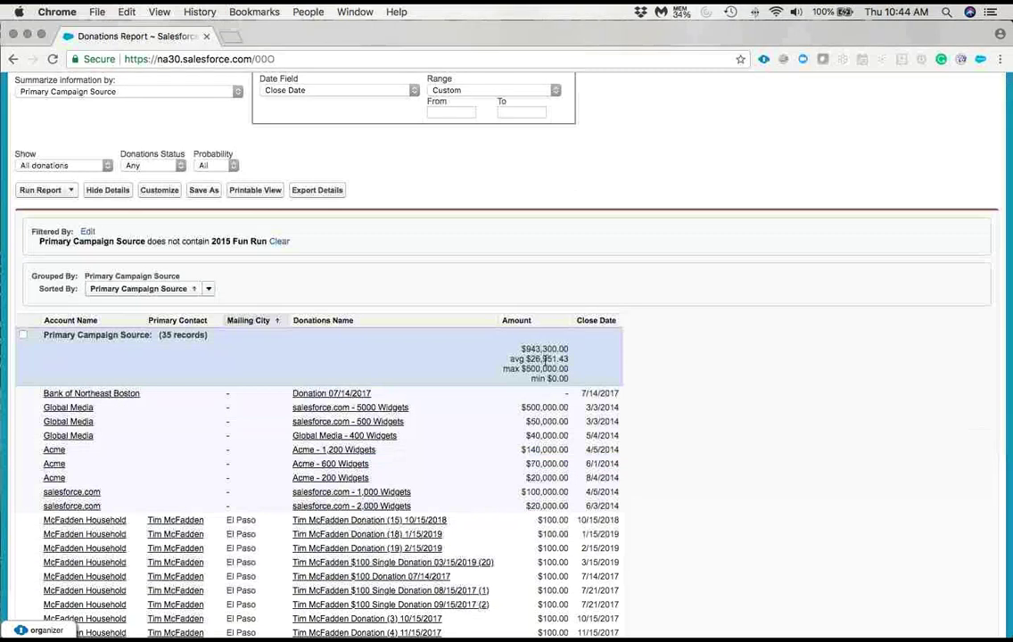
scroll(549, 369, "down", 1)
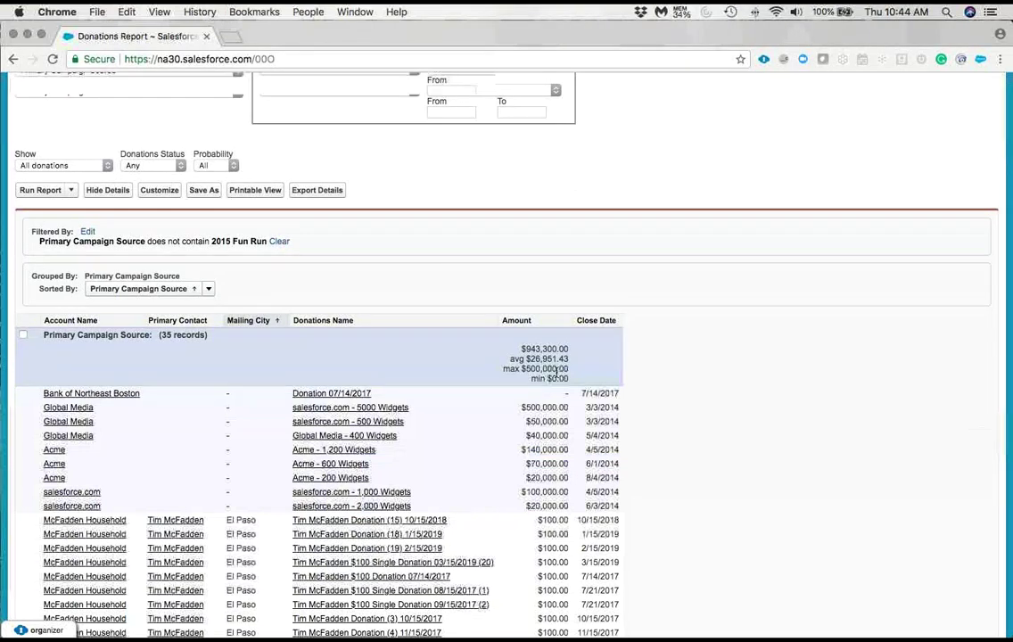
scroll(557, 372, "down", 10)
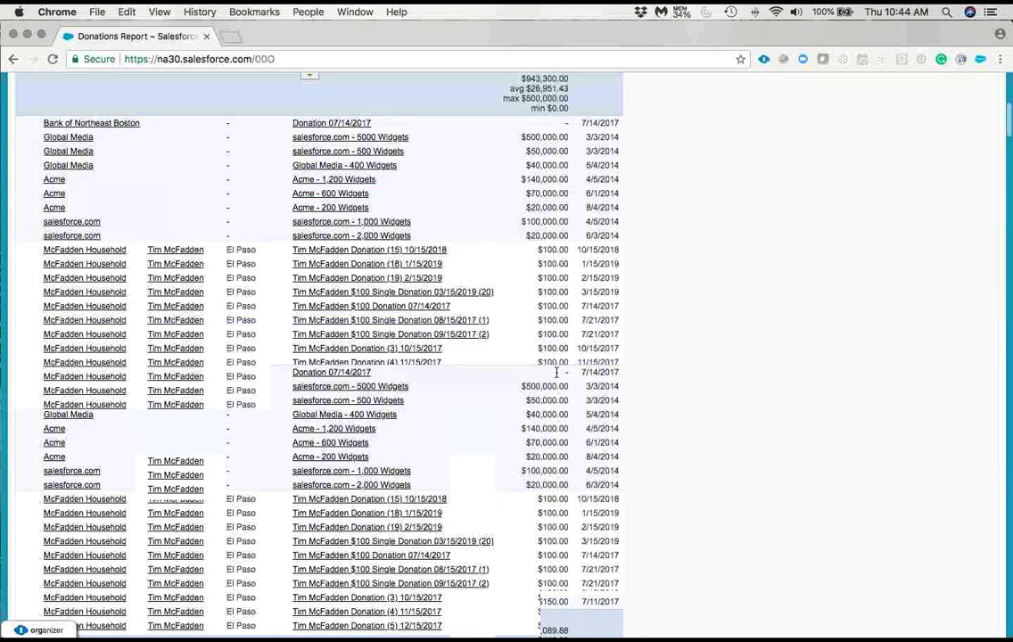
scroll(557, 377, "down", 6)
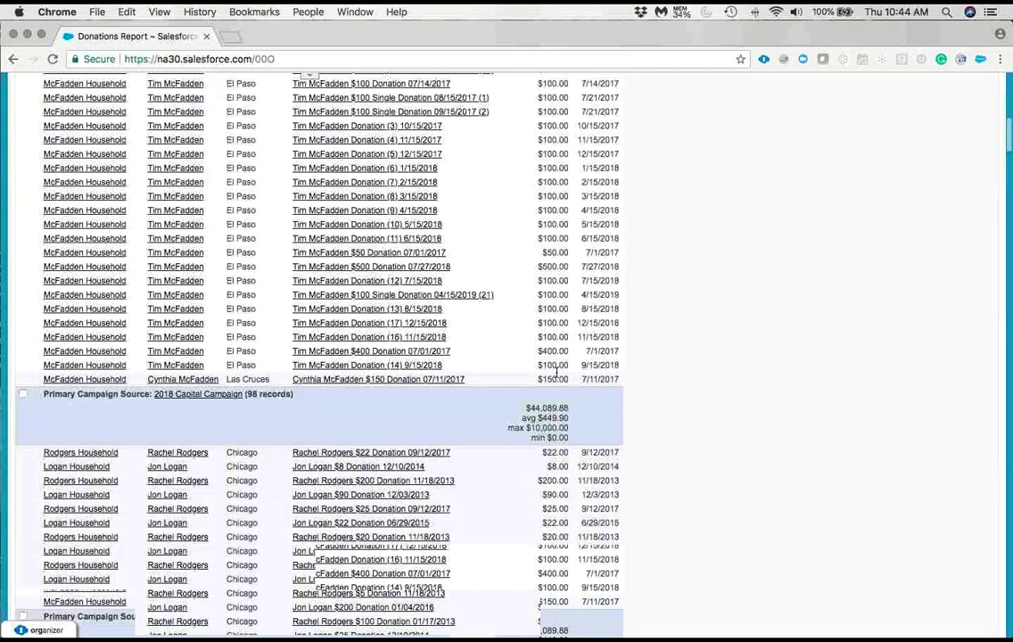
scroll(556, 373, "up", 1)
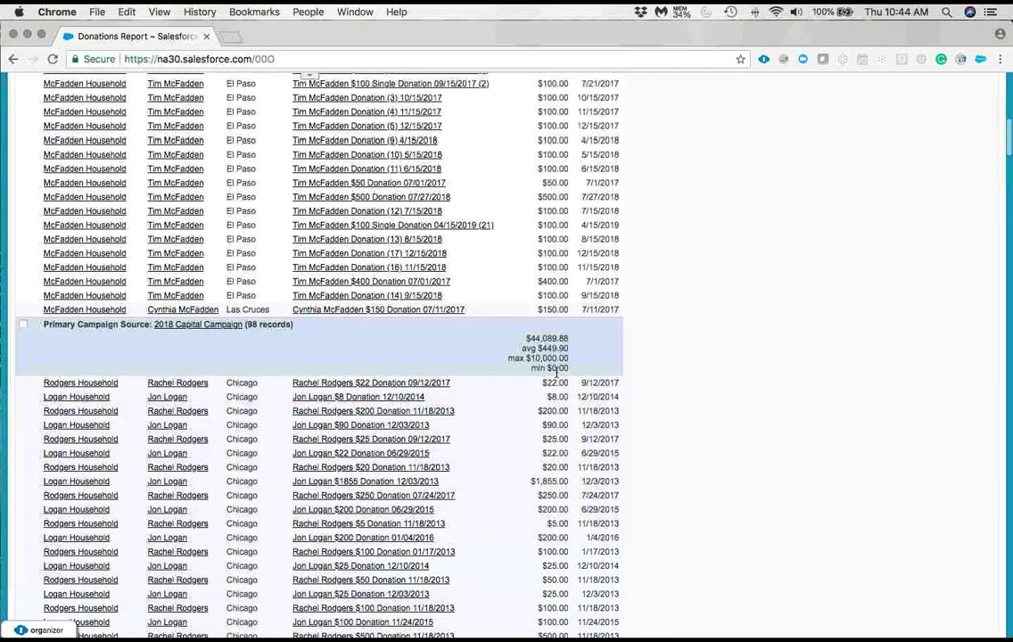
scroll(557, 372, "up", 10)
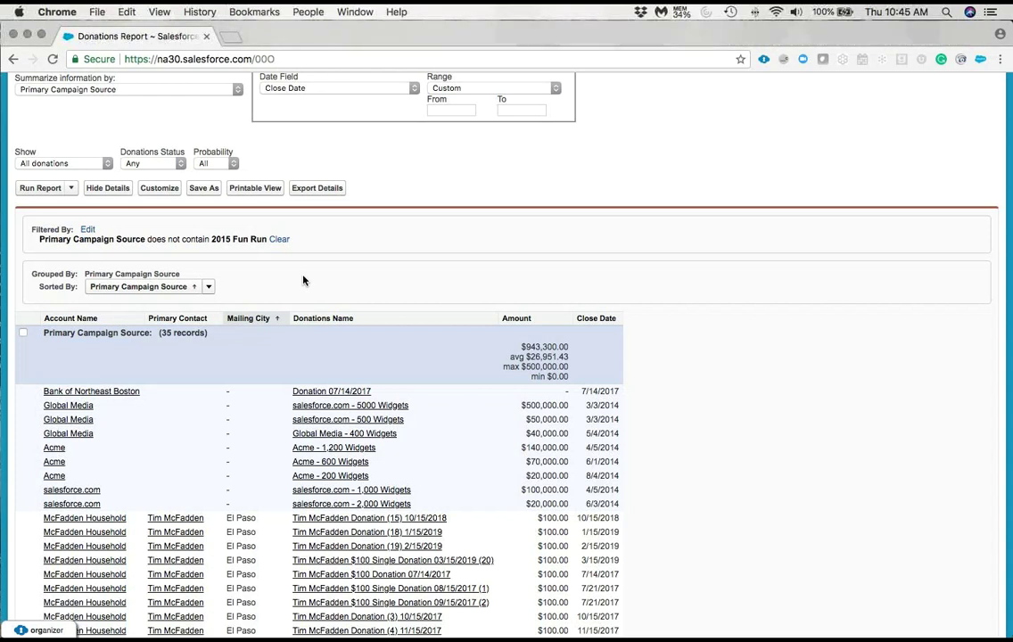
scroll(303, 281, "up", 2)
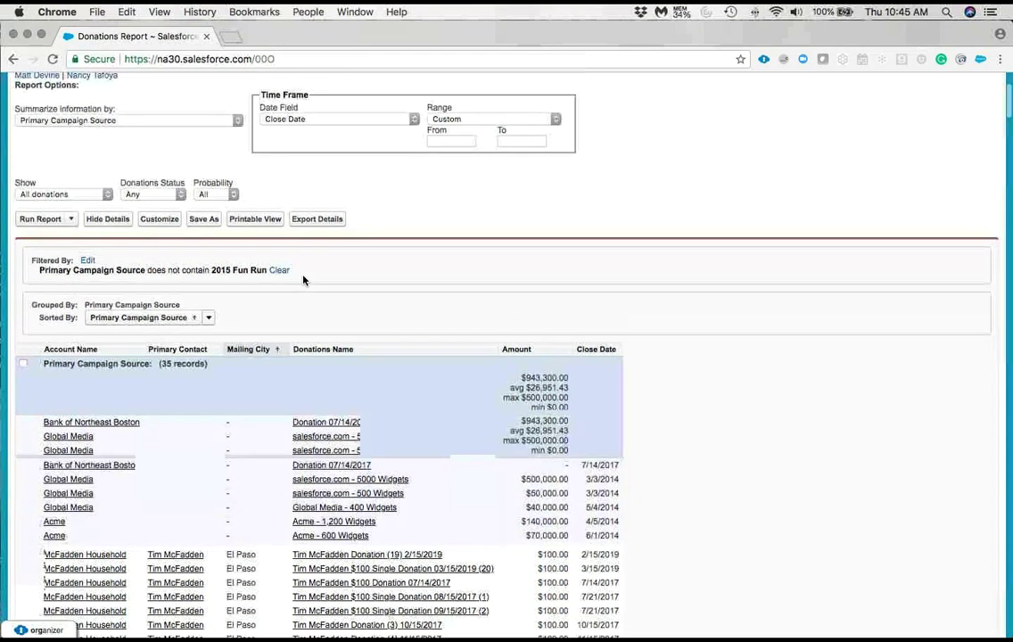
scroll(303, 278, "up", 4)
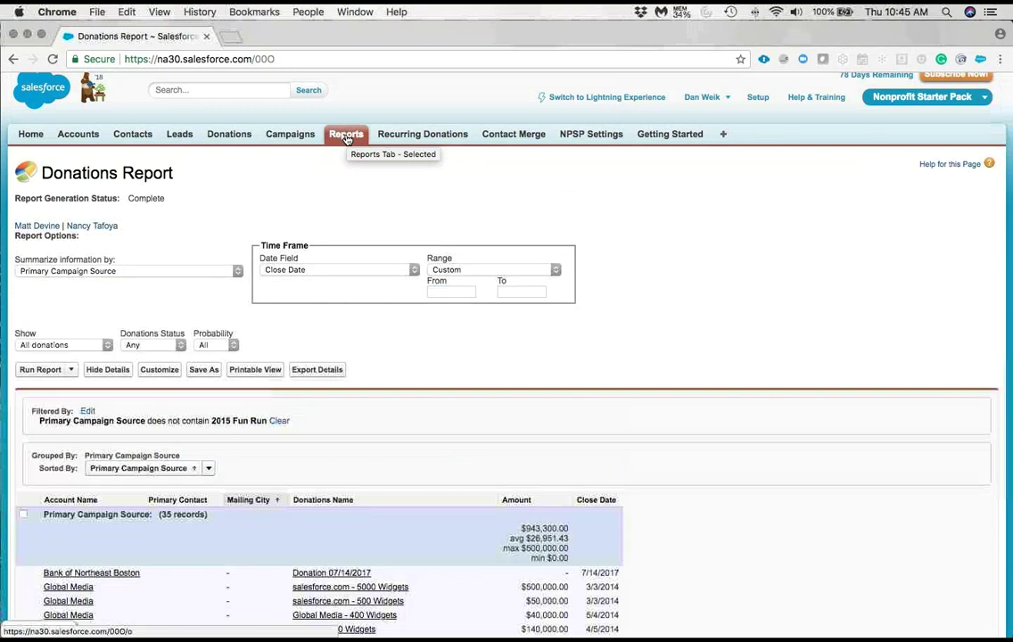
Step: Look at the builder for a new dashboard, declining its guided tour, and return to the Reports & Dashboards list
left_click(346, 138)
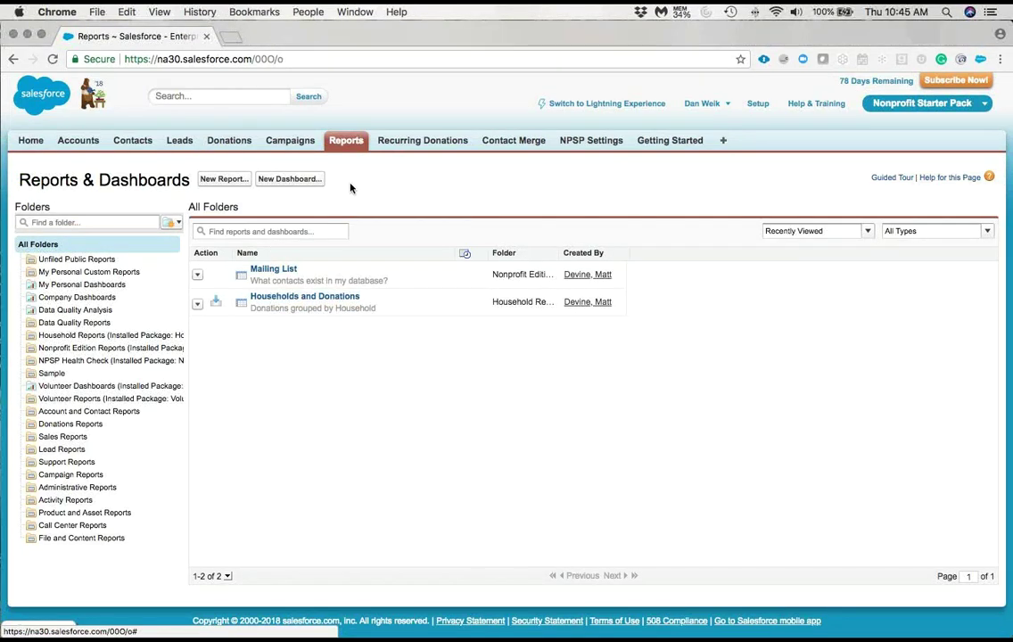
left_click(299, 181)
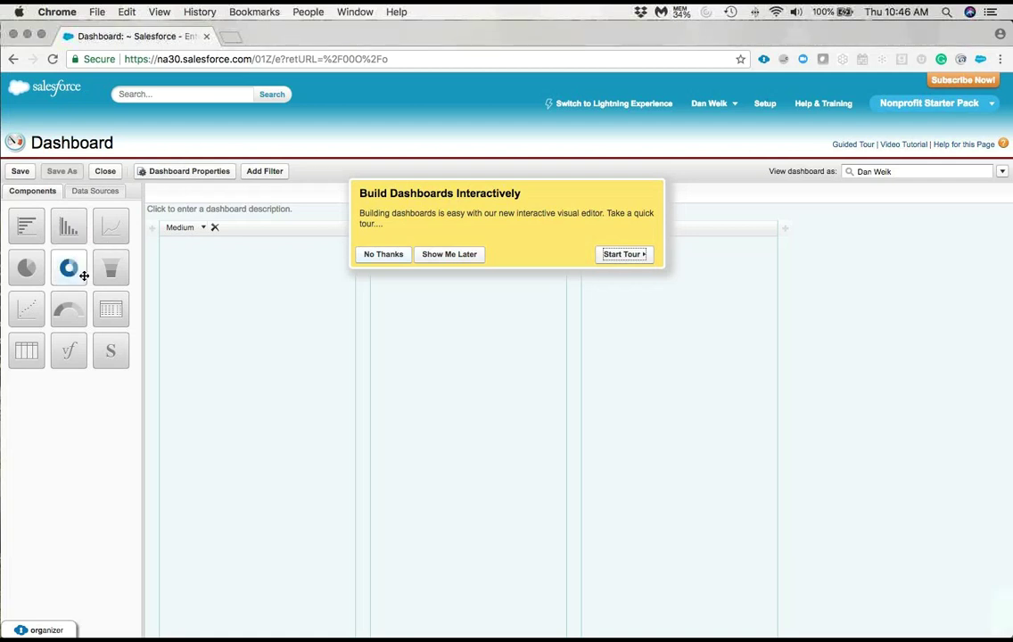
left_click(383, 256)
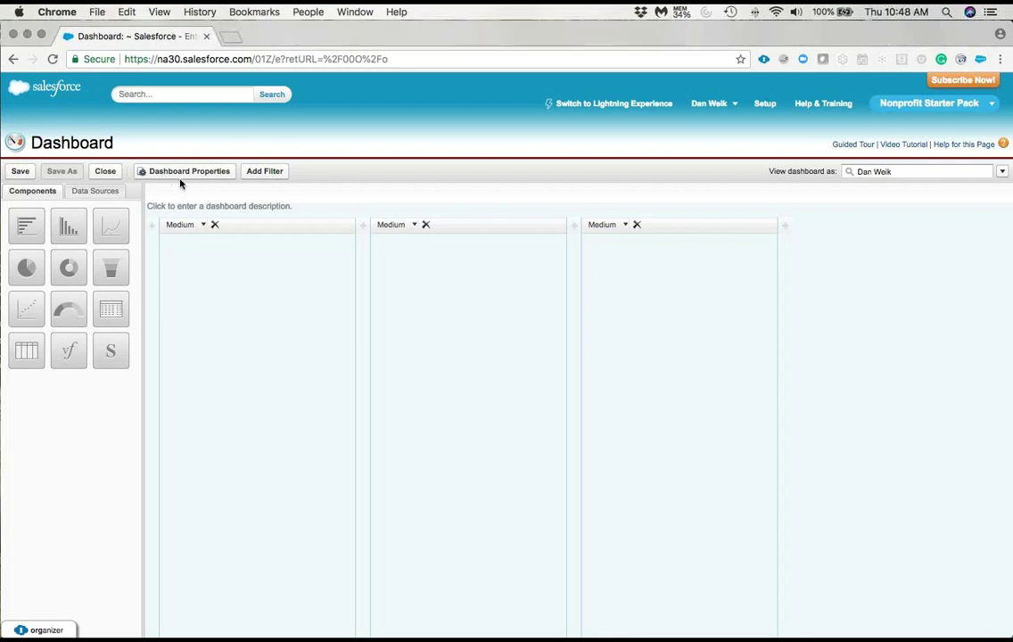
left_click(13, 60)
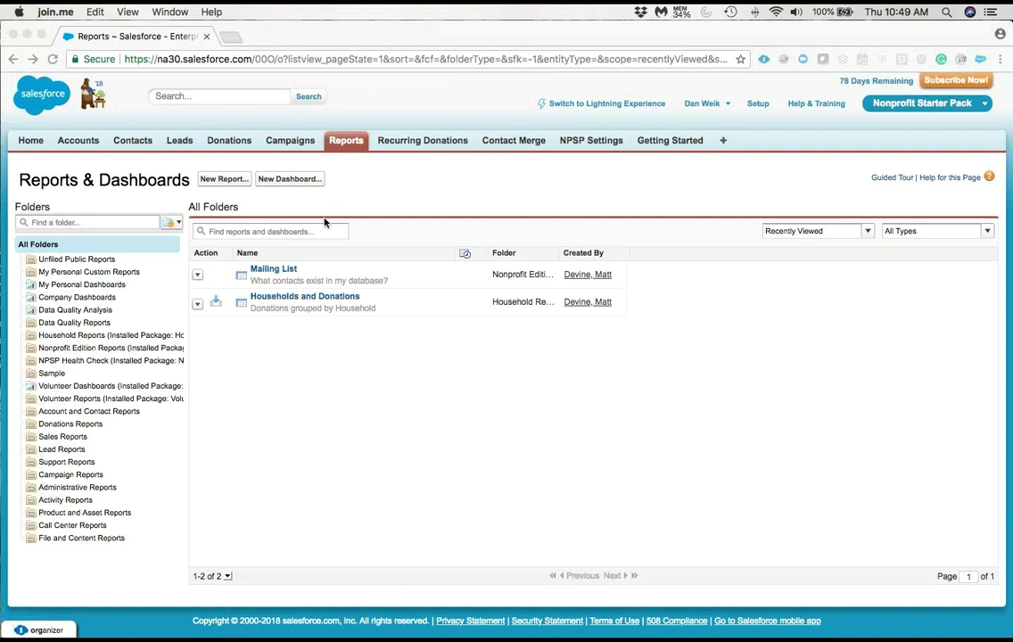
Step: View the Households and Donations report and go back to the reports list
left_click(300, 304)
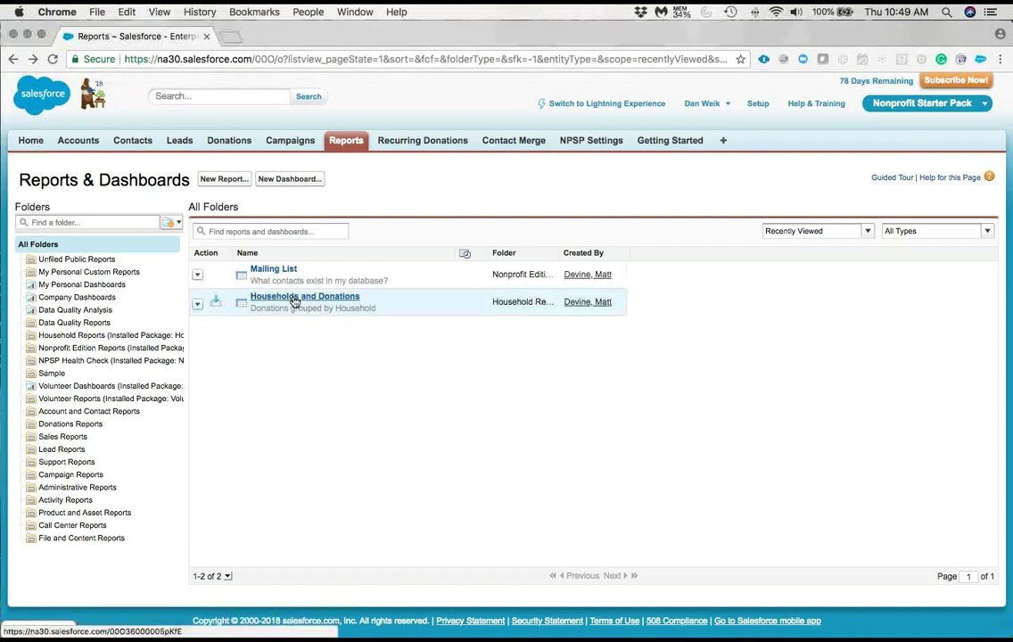
left_click(294, 302)
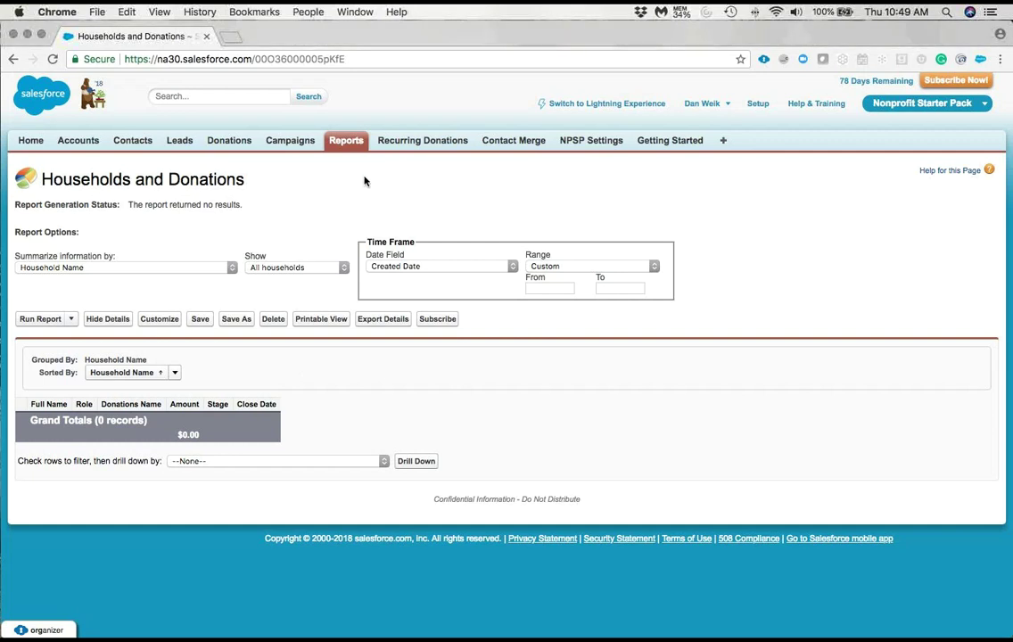
left_click(346, 143)
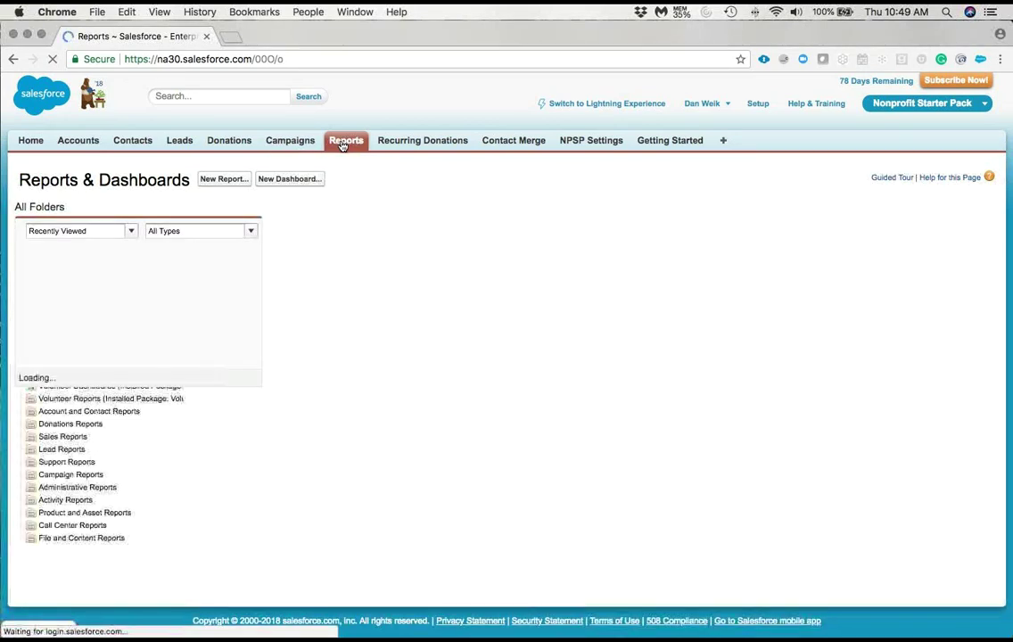
Step: Create a new report with the Donations report type
left_click(230, 180)
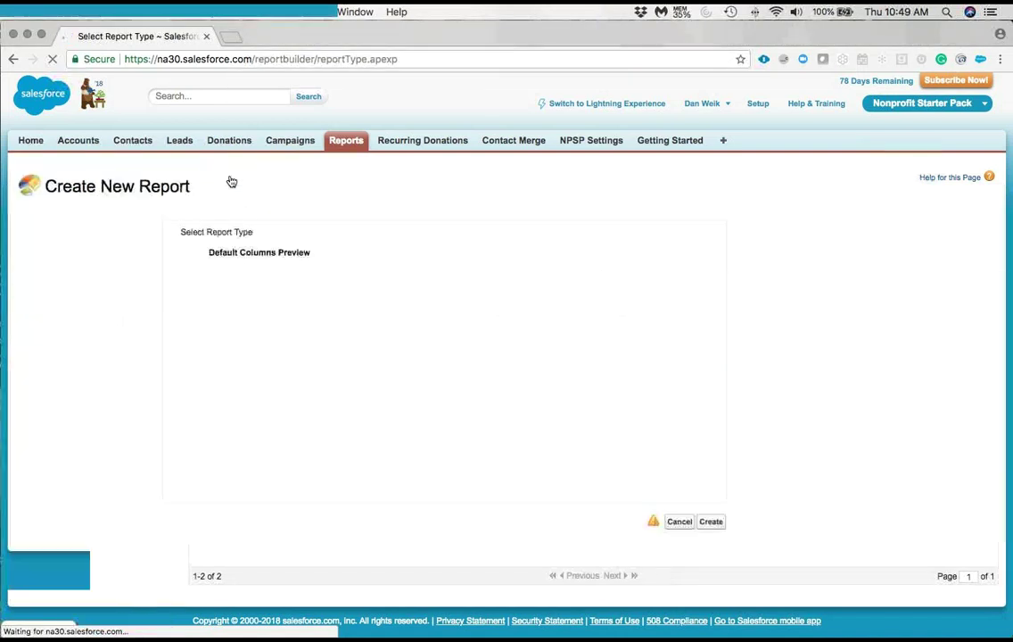
left_click(198, 306)
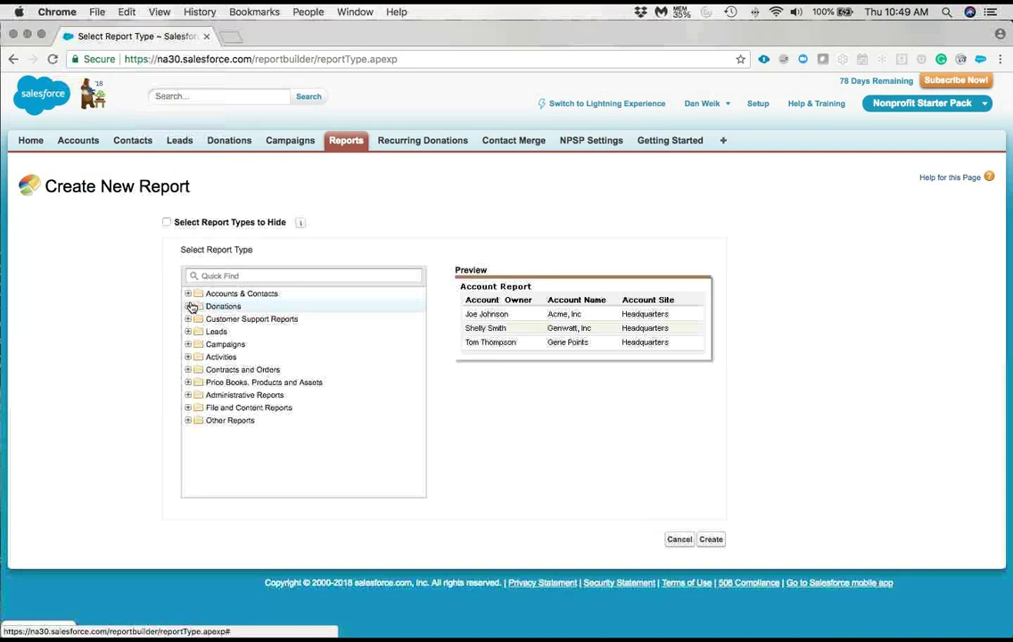
left_click(225, 321)
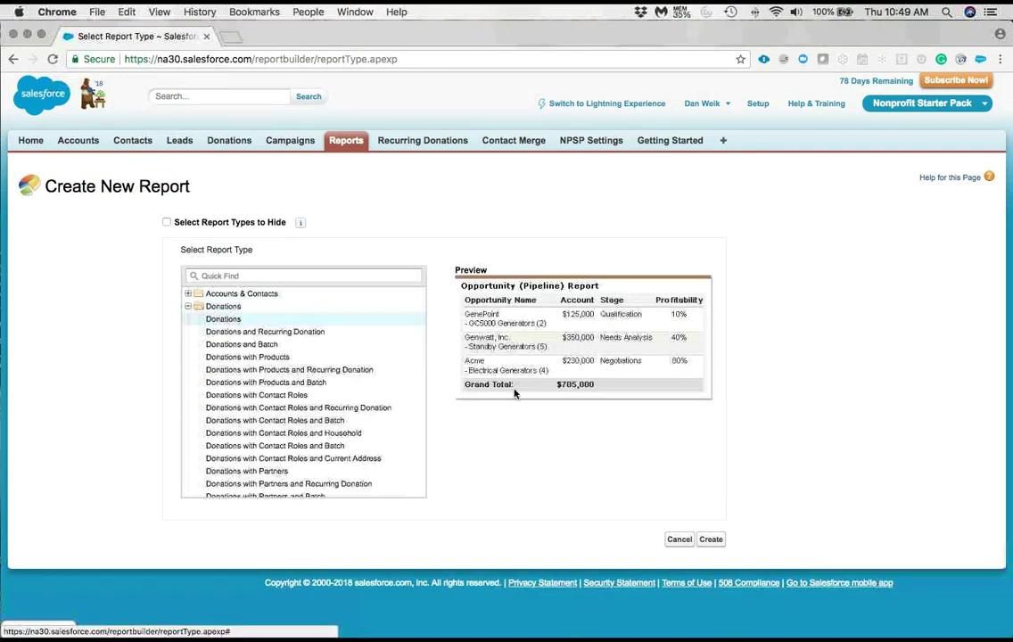
left_click(711, 539)
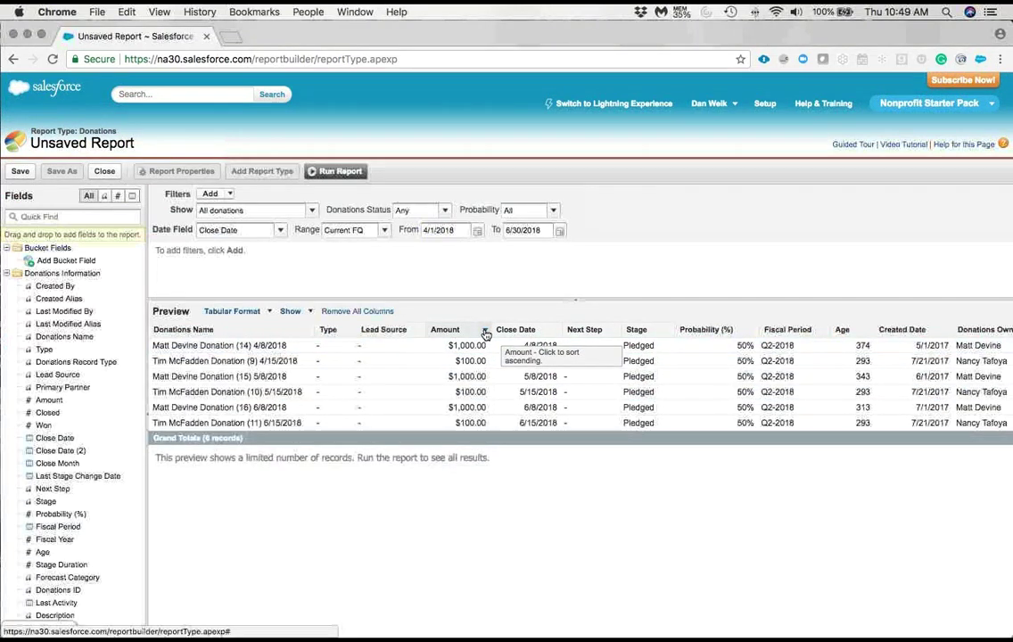
Step: Summarize the new report's Amount column by sum, average, max and min, and run the report
left_click(485, 330)
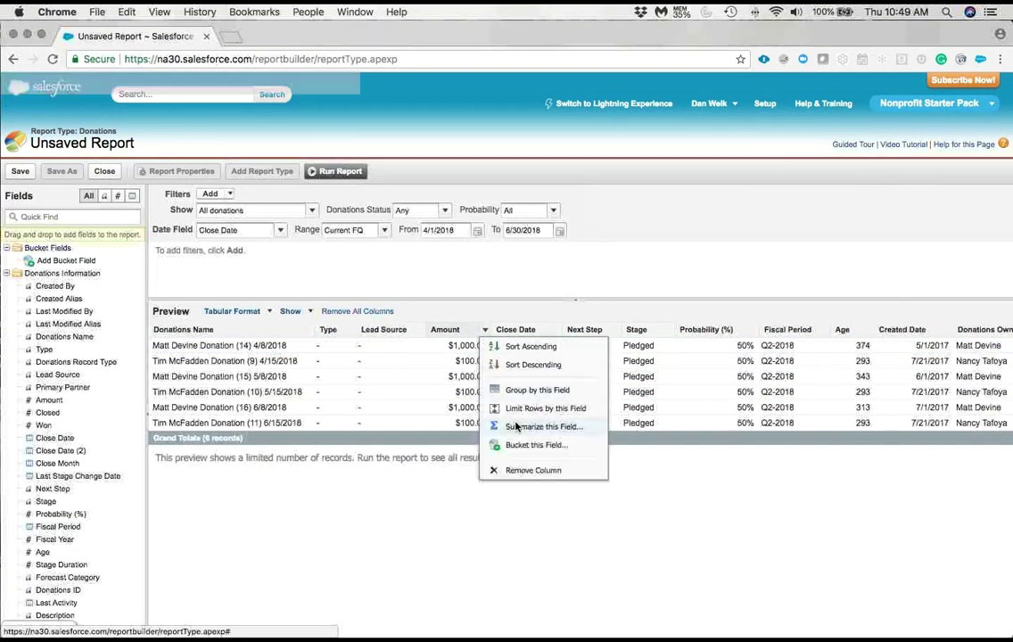
left_click(518, 426)
left_click(486, 350)
left_click(530, 351)
left_click(573, 351)
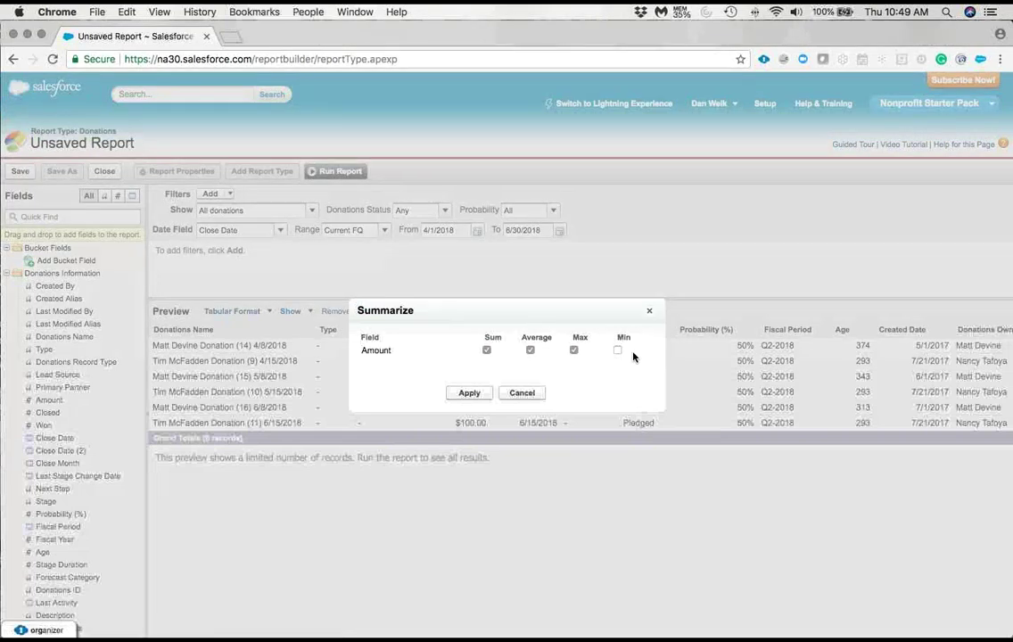
left_click(617, 351)
left_click(469, 392)
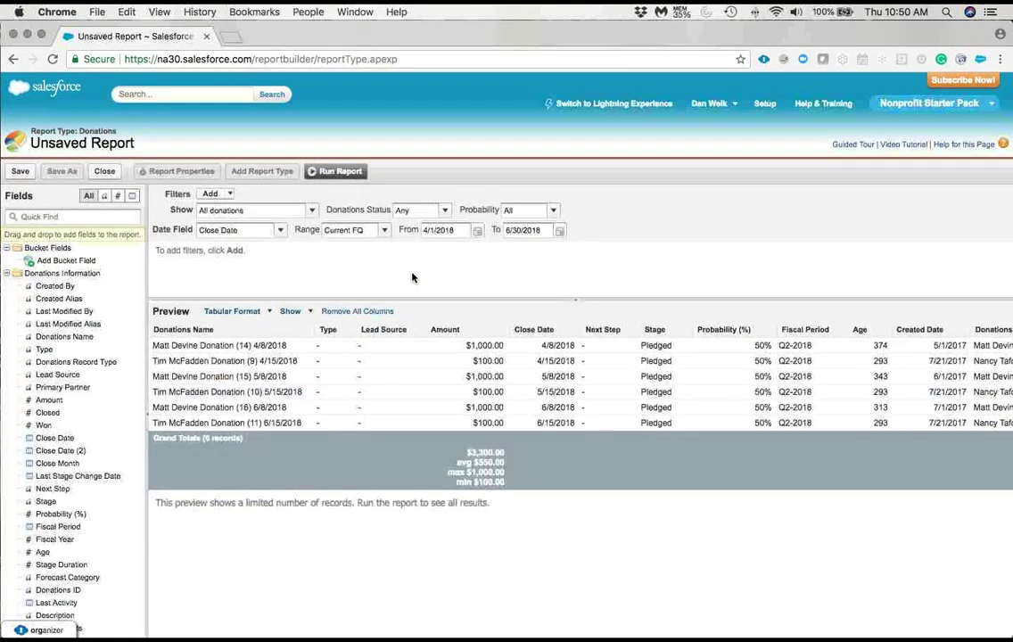
left_click(344, 175)
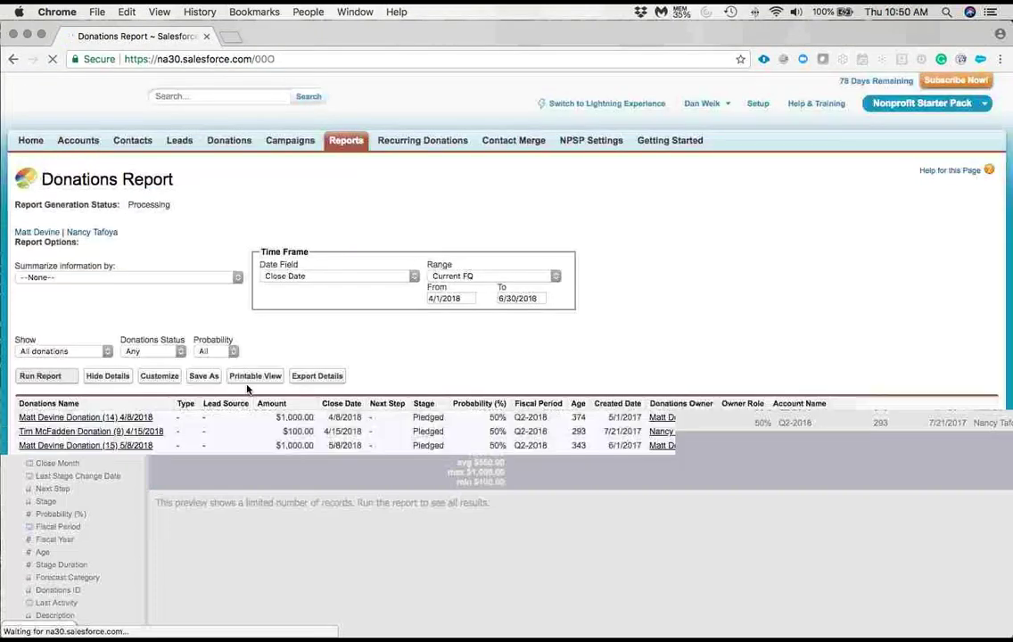
Step: Export the donations report as a printable view, check it in Microsoft Excel and switch back to Chrome
left_click(255, 376)
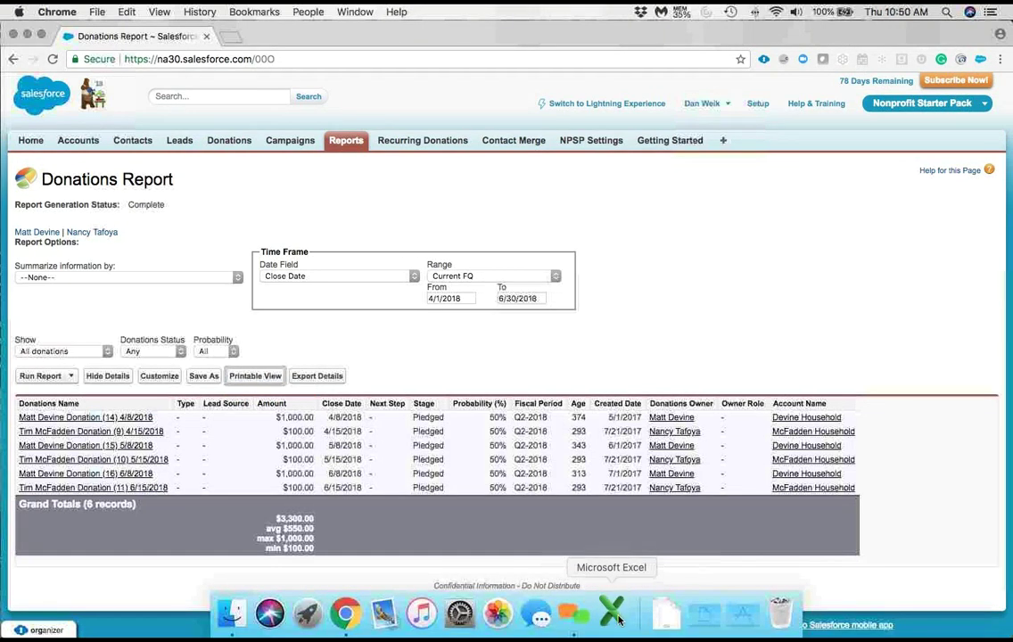
left_click(612, 610)
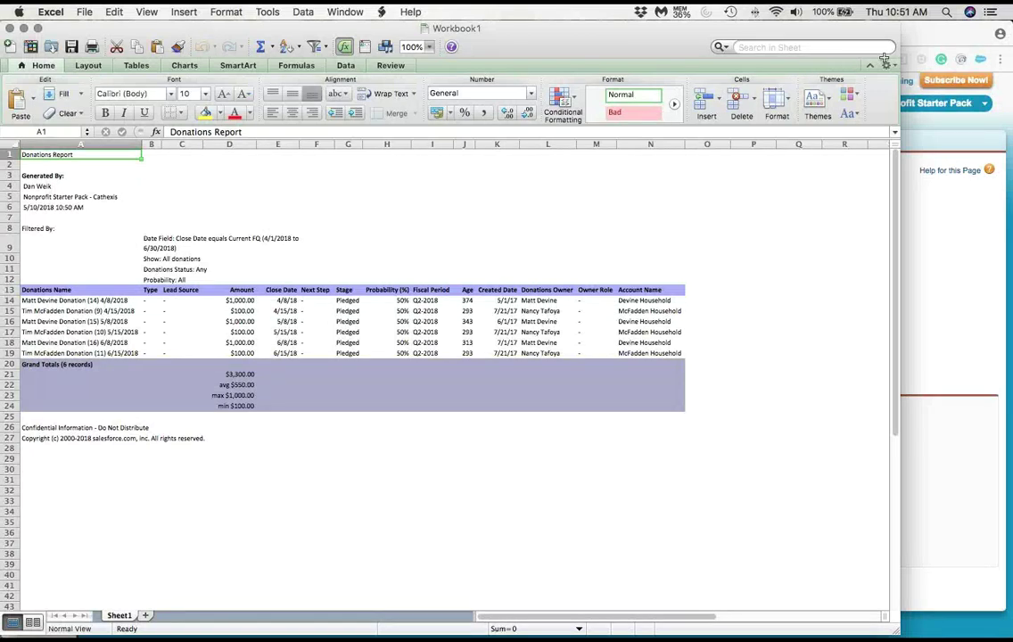
left_click(919, 42)
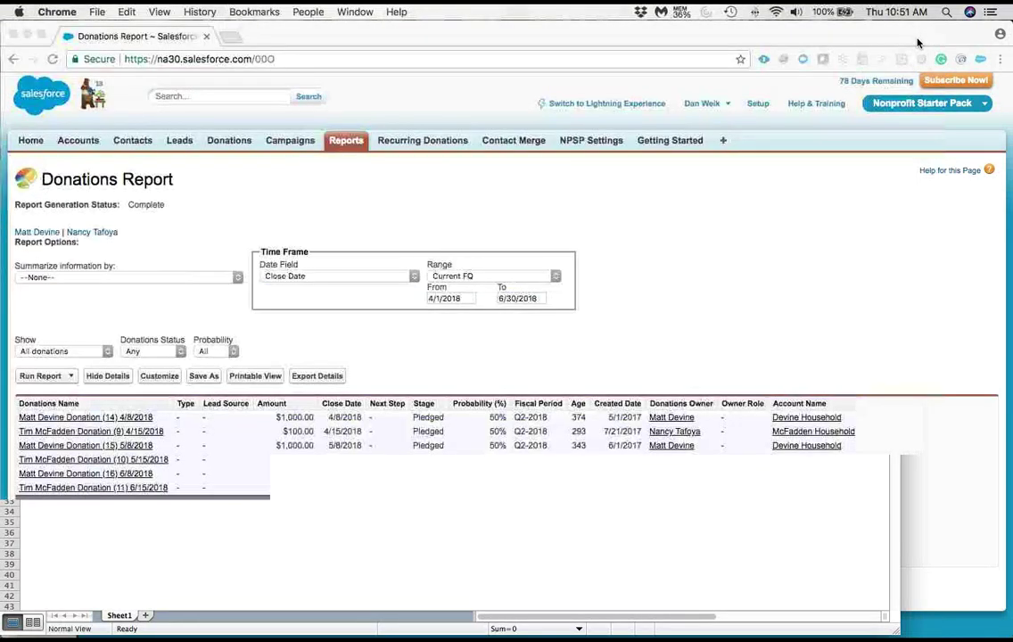